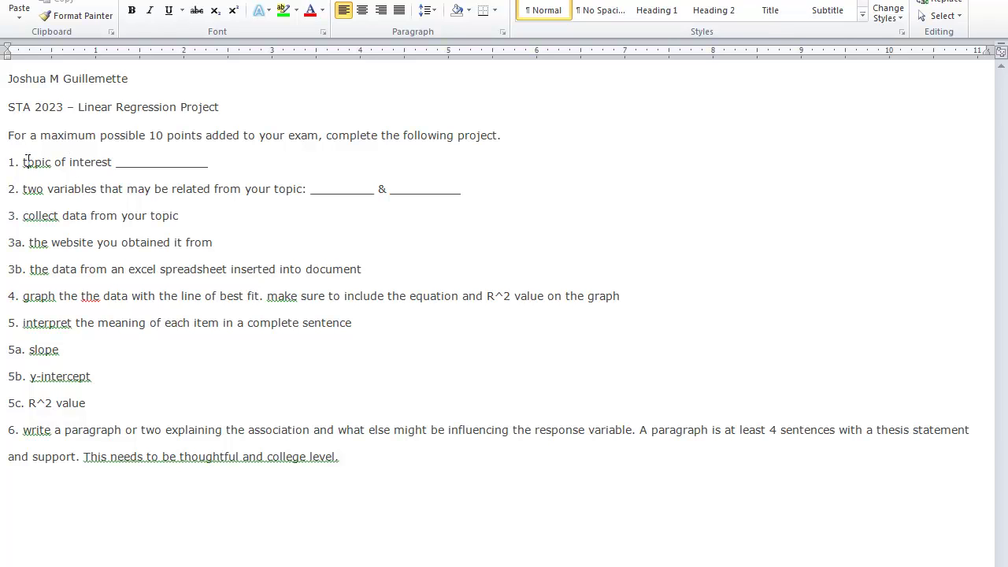
Step: Review project items 1 to 4 on the topic, the two variables, data collection and the line-of-best-fit graph
{"action": "left_click_drag", "start_coordinate": [27, 162], "coordinate": [93, 163]}
{"action": "left_click_drag", "start_coordinate": [38, 189], "coordinate": [288, 192]}
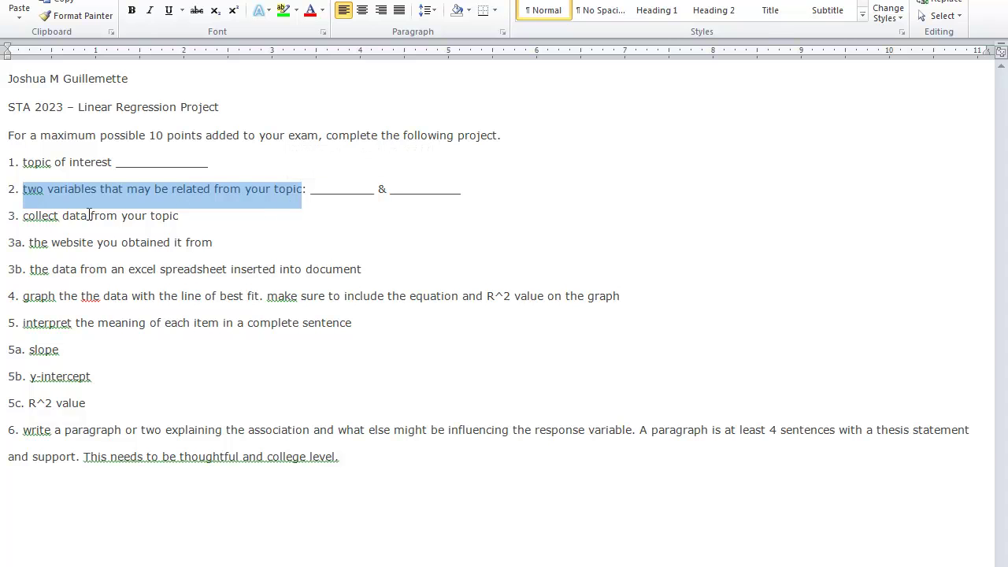
{"action": "left_click", "coordinate": [59, 219]}
{"action": "left_click_drag", "start_coordinate": [25, 216], "coordinate": [174, 219]}
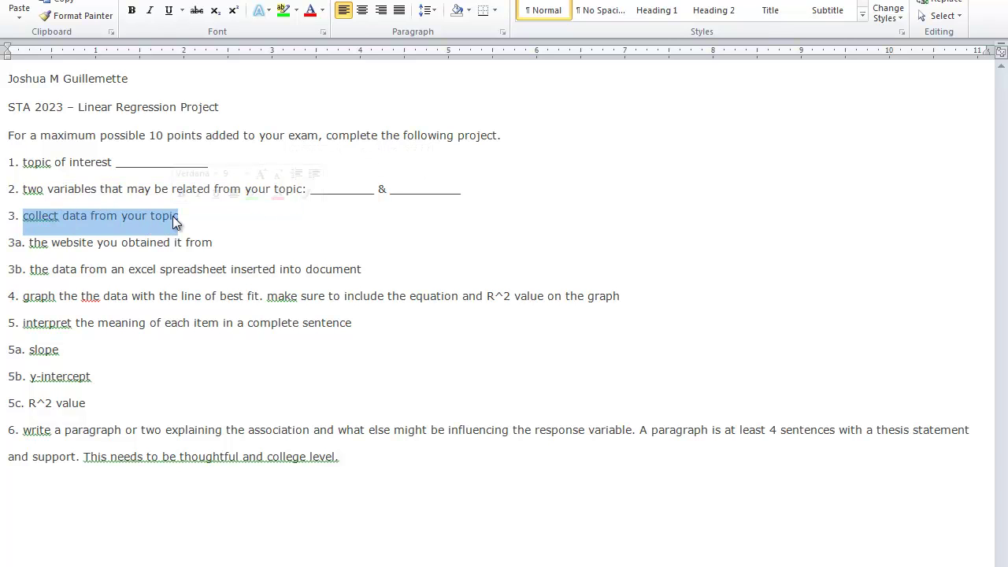
{"action": "left_click", "coordinate": [78, 246]}
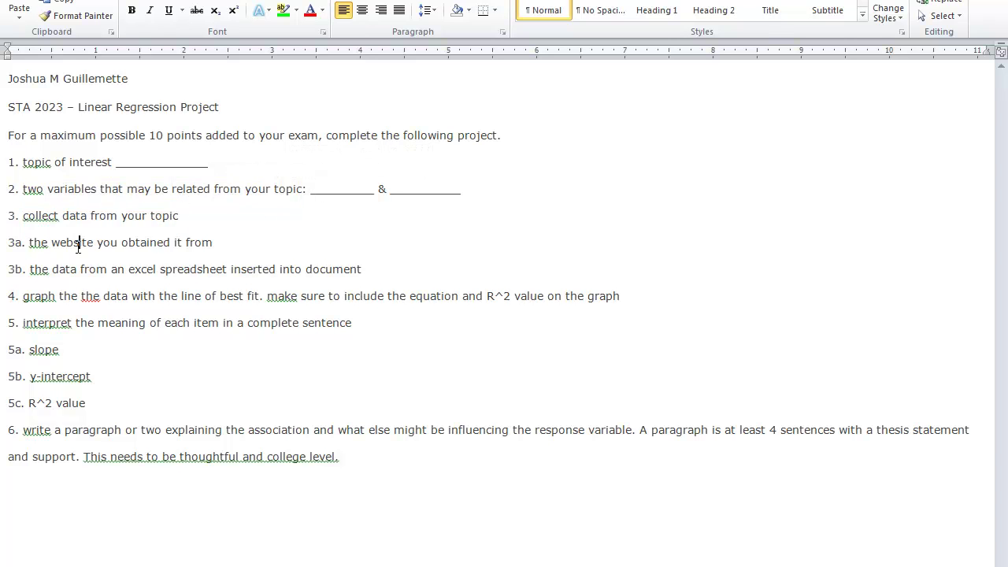
{"action": "left_click_drag", "start_coordinate": [29, 244], "coordinate": [211, 244]}
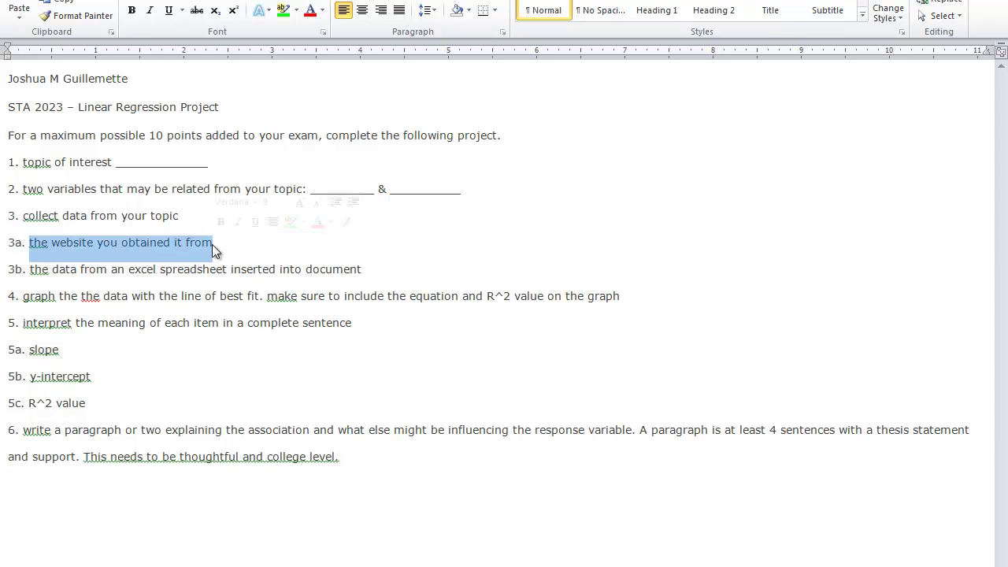
{"action": "left_click", "coordinate": [116, 267]}
{"action": "left_click_drag", "start_coordinate": [25, 269], "coordinate": [328, 265]}
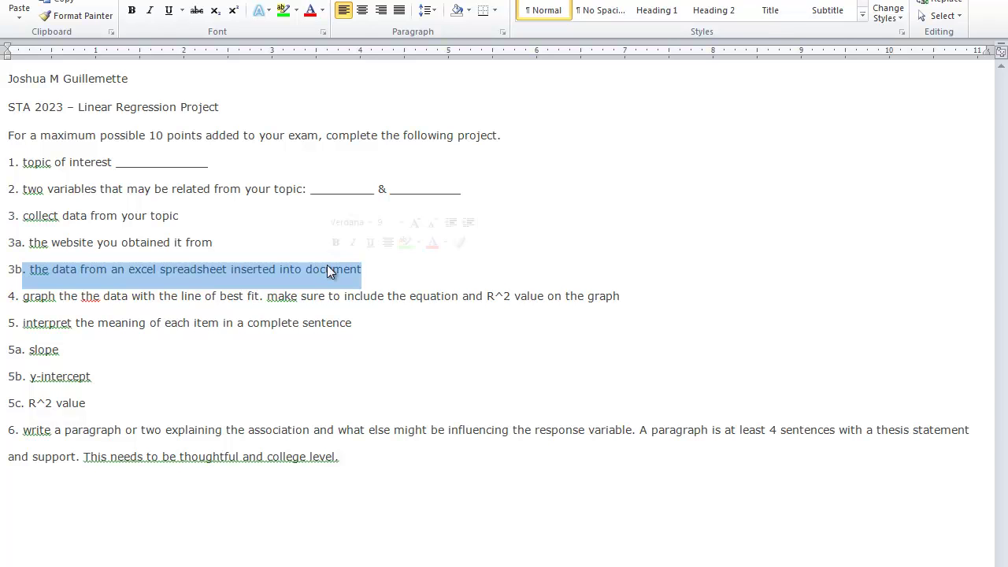
{"action": "left_click_drag", "start_coordinate": [131, 300], "coordinate": [597, 296]}
{"action": "left_click", "coordinate": [385, 298]}
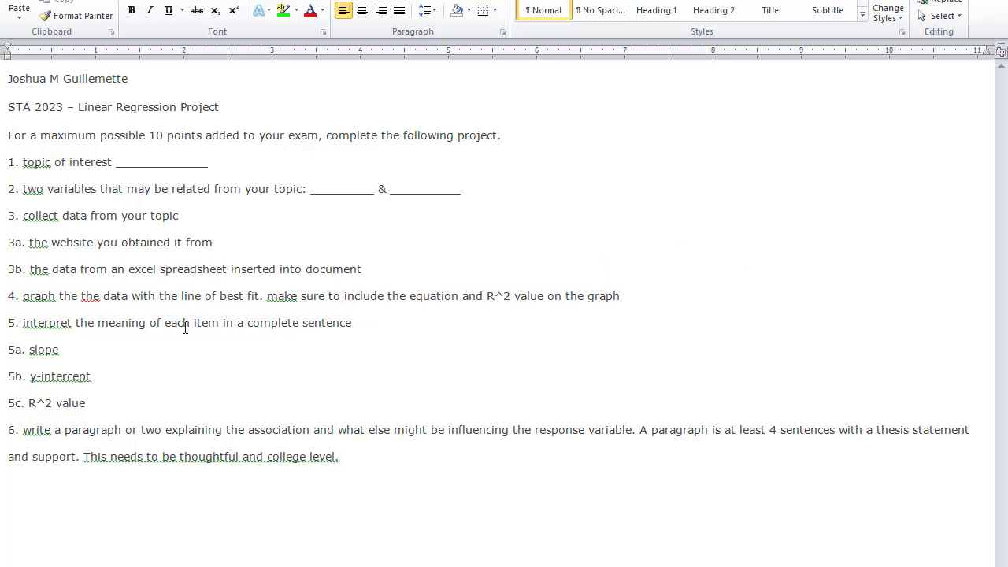
Step: Review project items 5 and 6 on interpreting slope, y-intercept and R^2 and on writing the explanatory paragraph
{"action": "left_click_drag", "start_coordinate": [49, 323], "coordinate": [318, 326]}
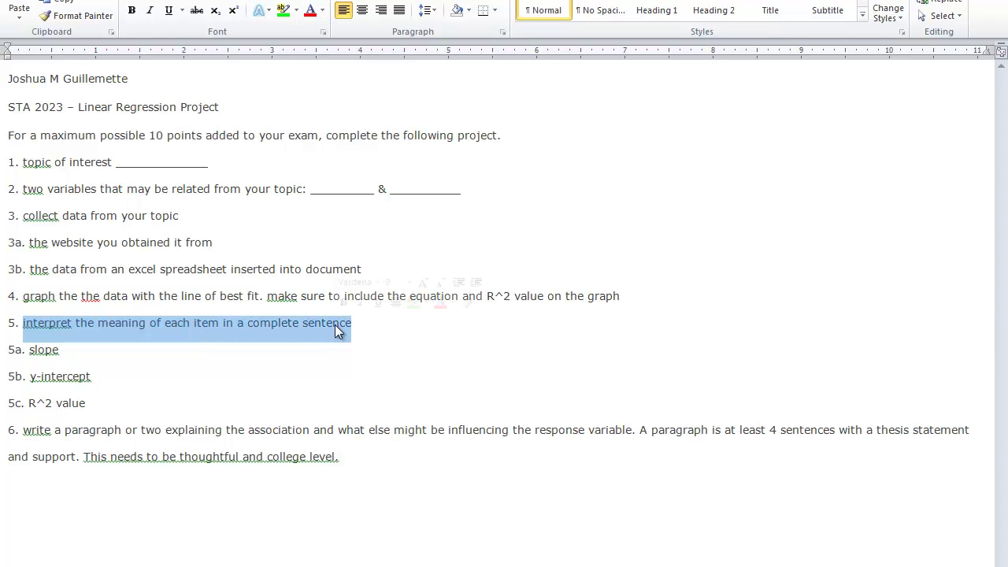
{"action": "left_click", "coordinate": [94, 354]}
{"action": "left_click", "coordinate": [98, 376]}
{"action": "left_click", "coordinate": [98, 407]}
{"action": "left_click", "coordinate": [104, 354]}
{"action": "left_click", "coordinate": [104, 369]}
{"action": "left_click", "coordinate": [102, 404]}
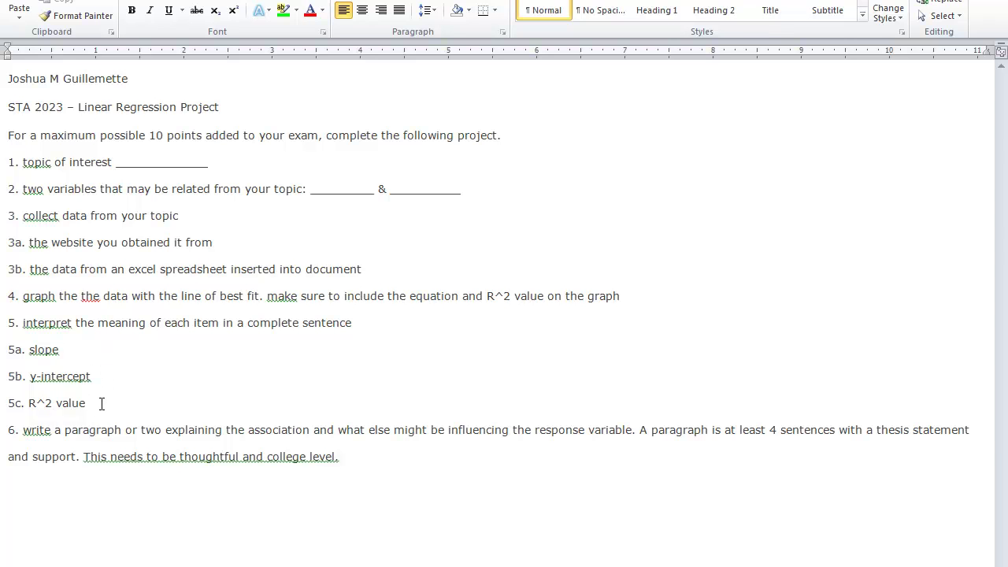
{"action": "left_click_drag", "start_coordinate": [34, 430], "coordinate": [613, 432]}
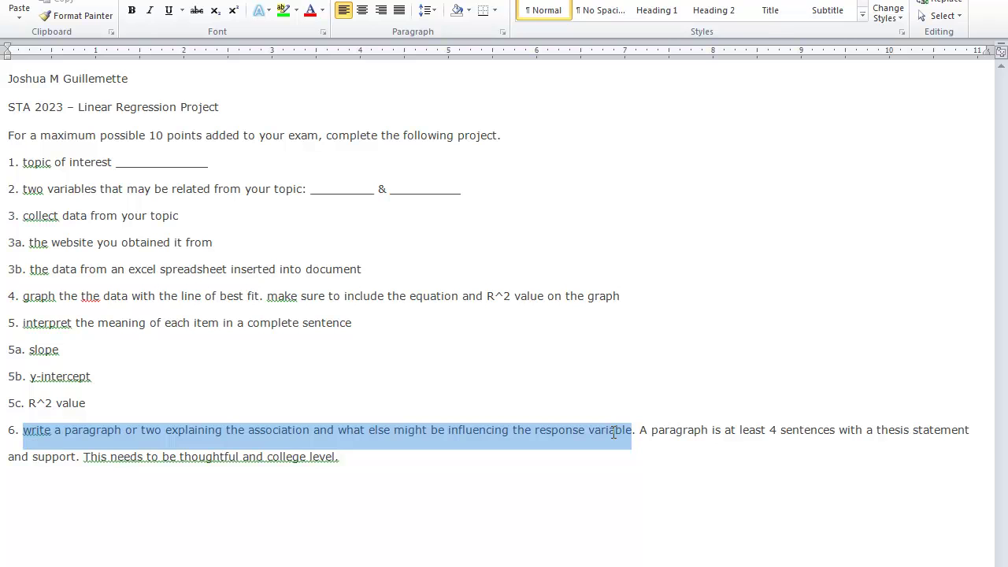
{"action": "left_click_drag", "start_coordinate": [613, 432], "coordinate": [591, 432]}
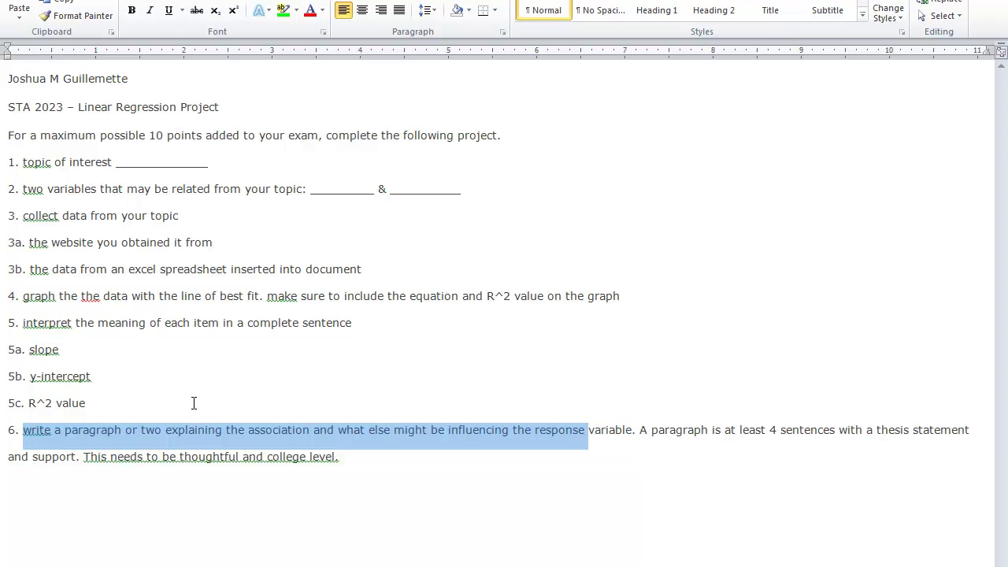
{"action": "left_click", "coordinate": [149, 409]}
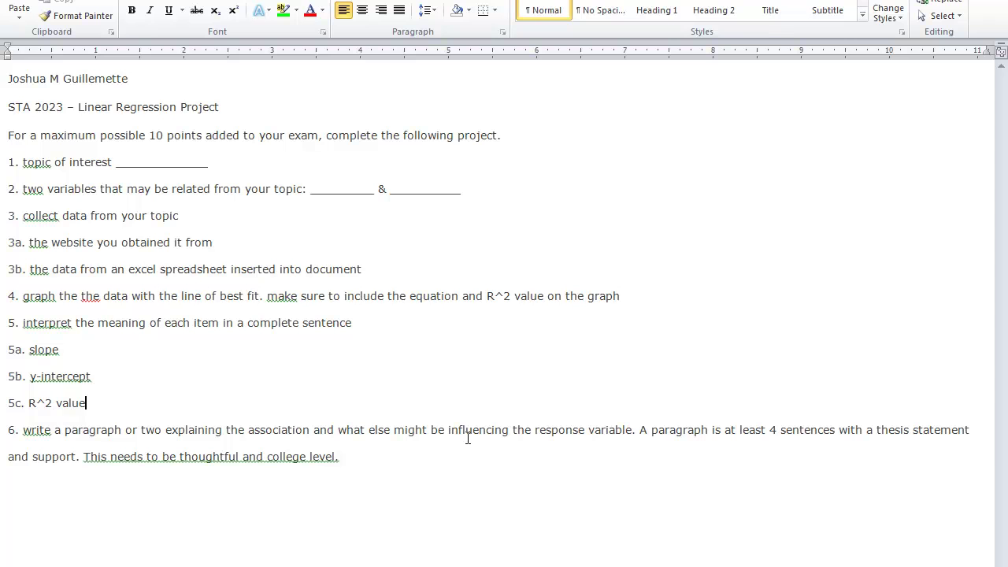
{"action": "left_click_drag", "start_coordinate": [448, 432], "coordinate": [632, 433]}
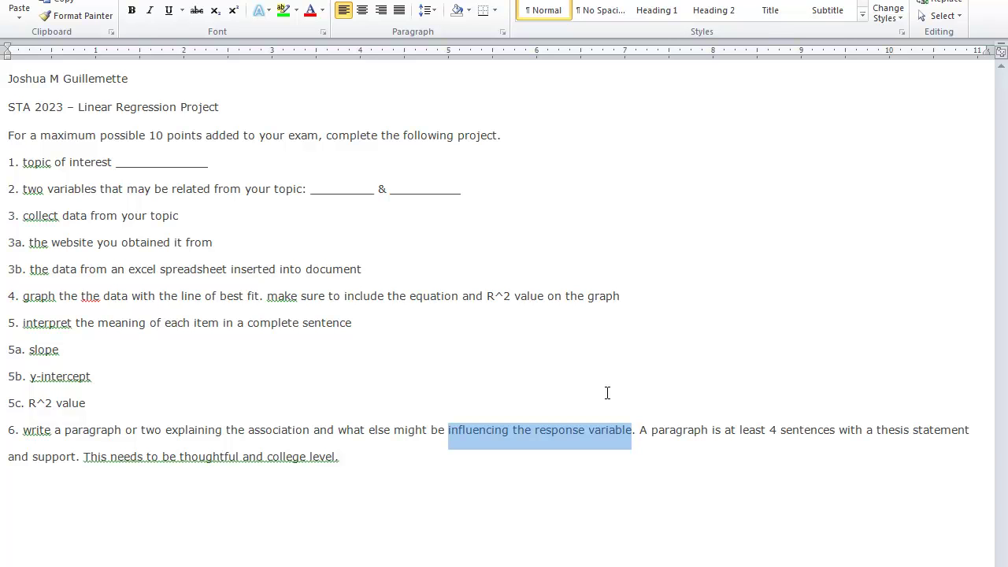
{"action": "left_click", "coordinate": [371, 299]}
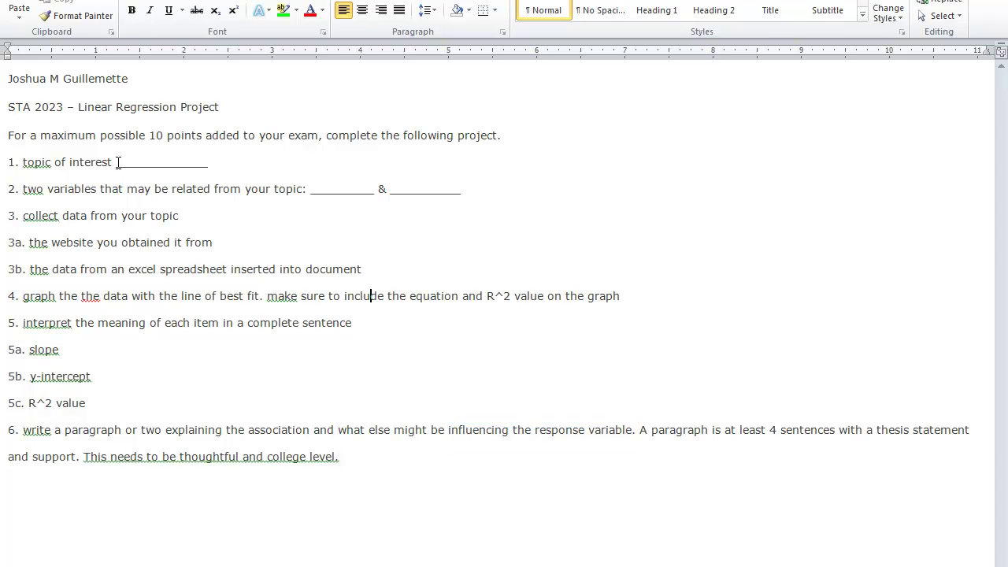
Step: Replace the topic of interest blank in item 1 with "Walking Dead"
{"action": "left_click_drag", "start_coordinate": [118, 163], "coordinate": [208, 171]}
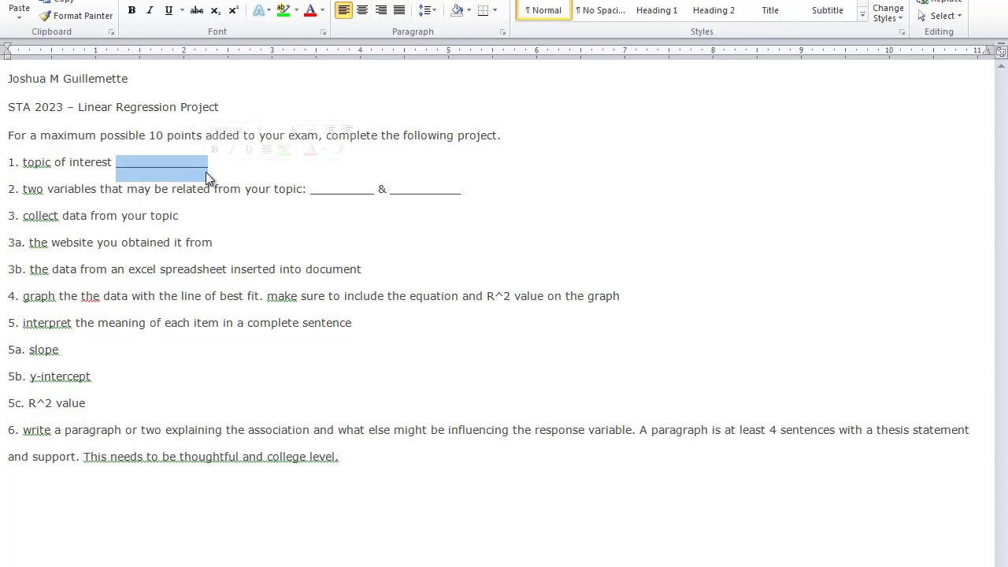
{"action": "type", "text": "Walk"}
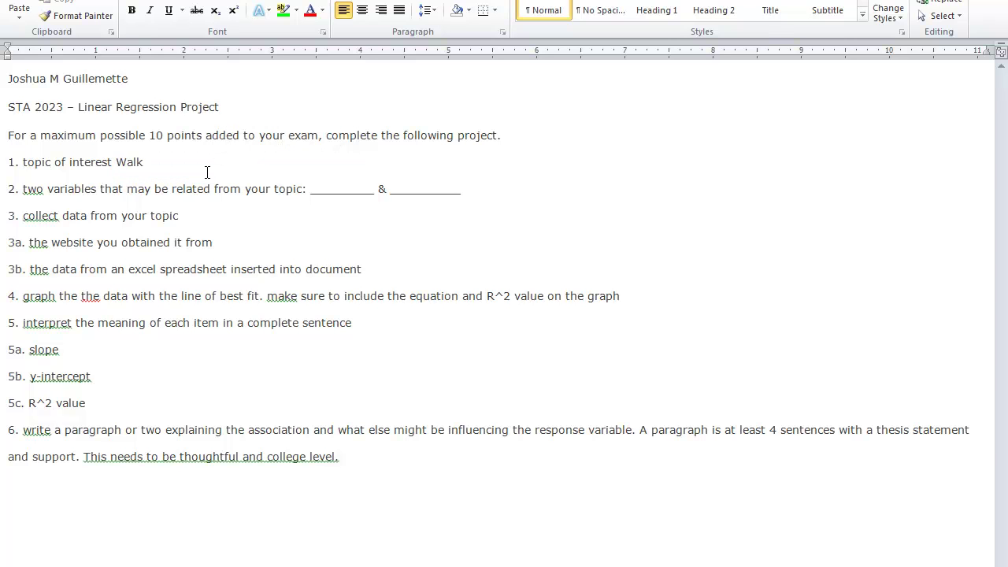
{"action": "type", "text": "ing Dead"}
Step: Replace the two variable blanks in item 2 with "Walking Dead viewers" and "sales of Walking Dead comics"
{"action": "left_click_drag", "start_coordinate": [310, 190], "coordinate": [376, 197]}
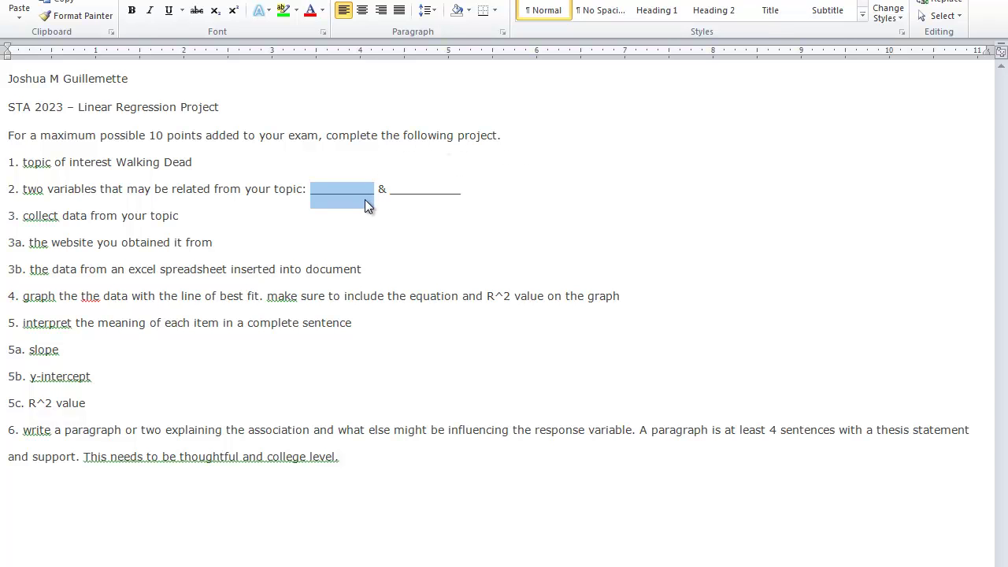
{"action": "type", "text": "Walking Dea"}
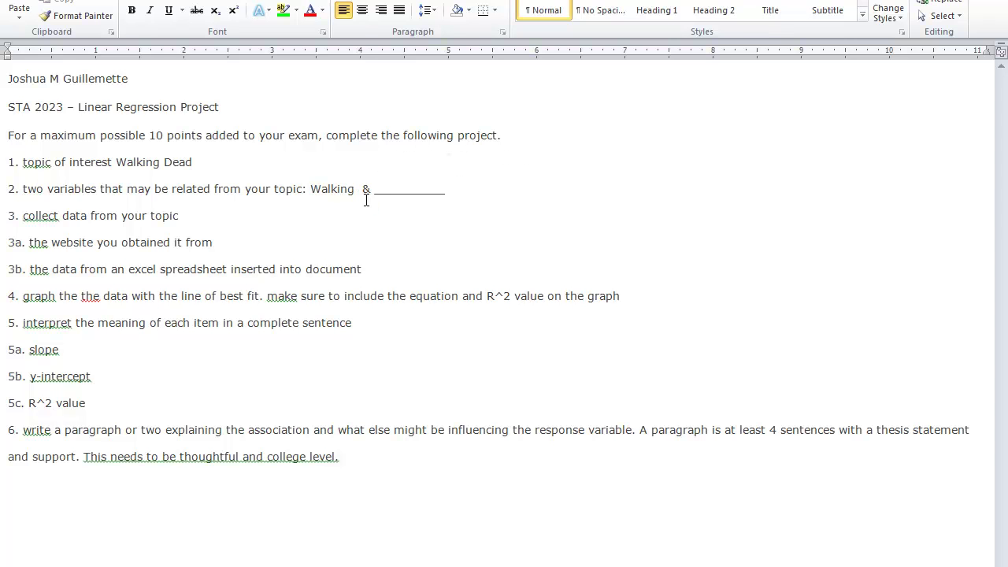
{"action": "type", "text": "d viewers"}
{"action": "left_click_drag", "start_coordinate": [446, 191], "coordinate": [520, 191]}
{"action": "left_click", "coordinate": [470, 192]}
{"action": "left_click", "coordinate": [451, 191]}
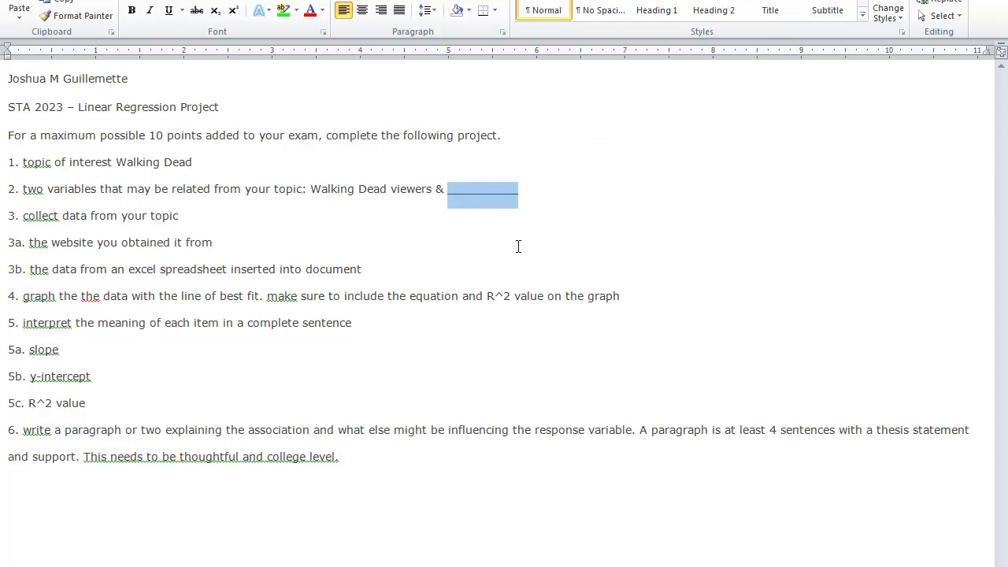
{"action": "type", "text": "sales of"}
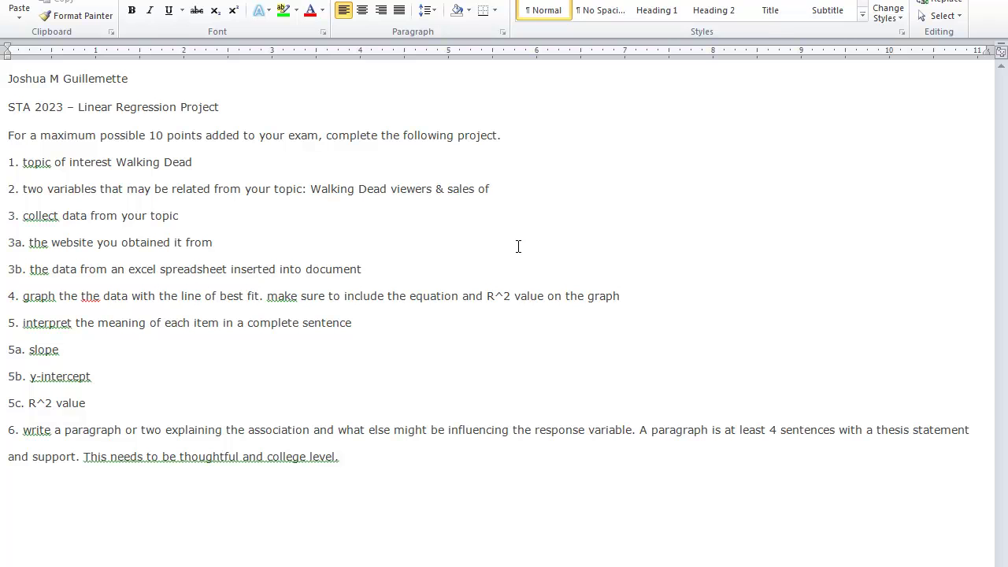
{"action": "type", "text": " Walking Dead comics"}
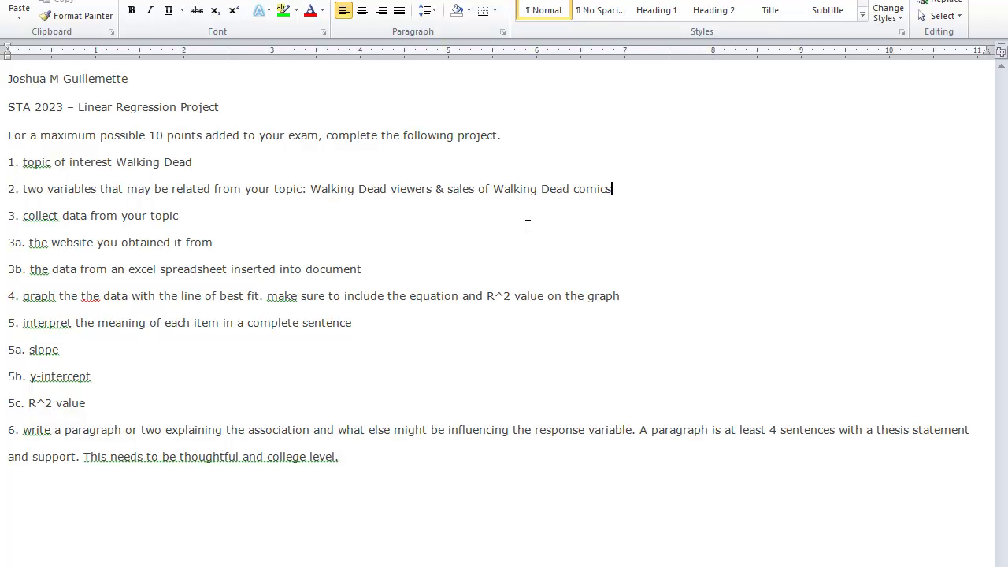
Step: Switch to the Chrome search results for walking dead tv viewers, open the series' Wikipedia article and check its premiere dates
{"action": "left_click", "coordinate": [182, 216]}
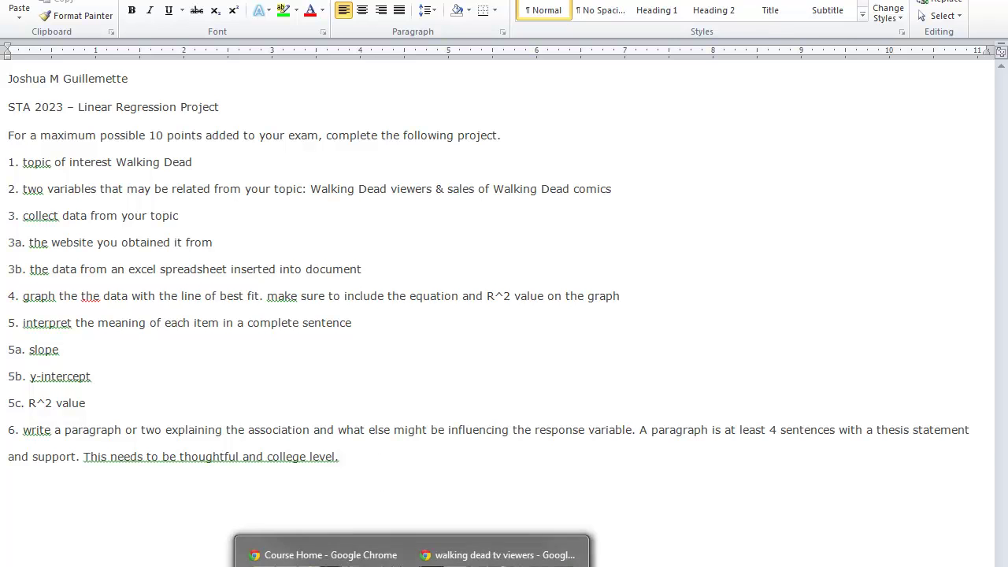
{"action": "left_click", "coordinate": [473, 553]}
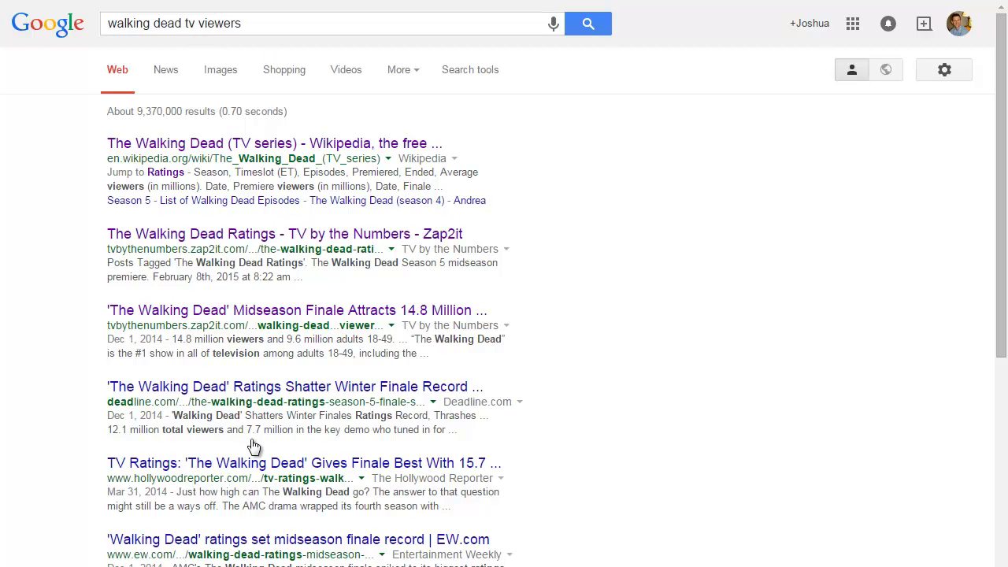
{"action": "left_click", "coordinate": [223, 148]}
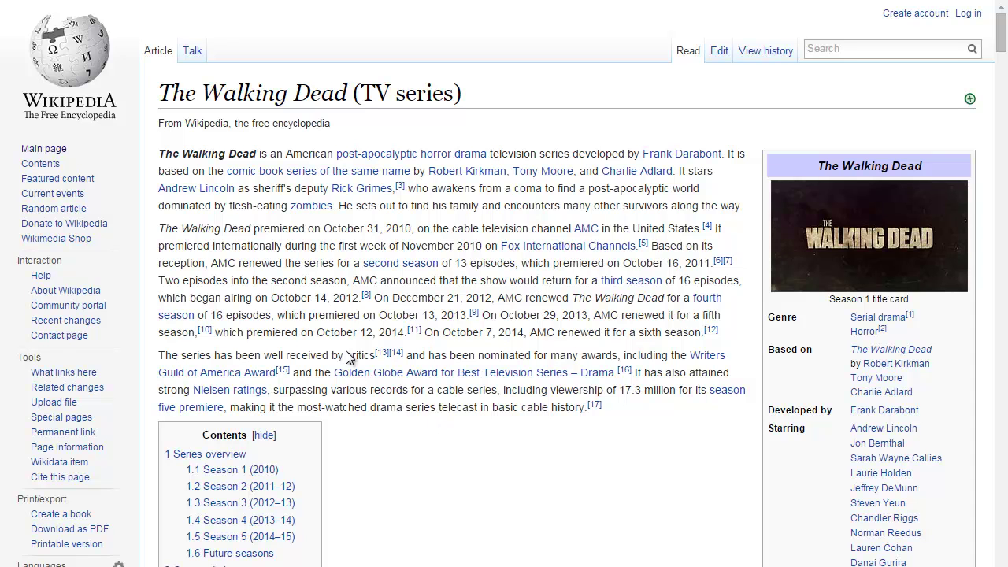
{"action": "left_click_drag", "start_coordinate": [181, 229], "coordinate": [416, 228]}
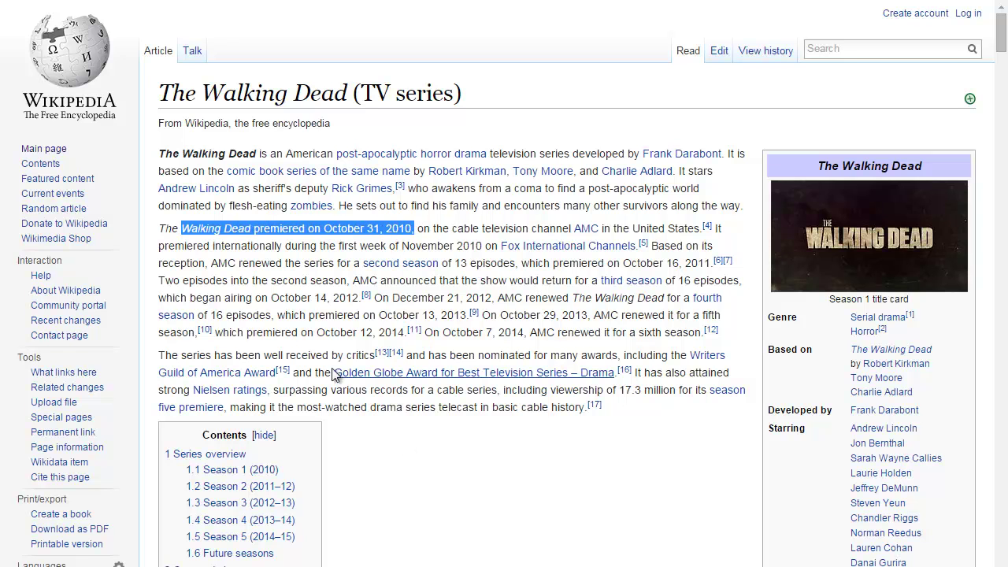
{"action": "left_click_drag", "start_coordinate": [303, 332], "coordinate": [406, 332]}
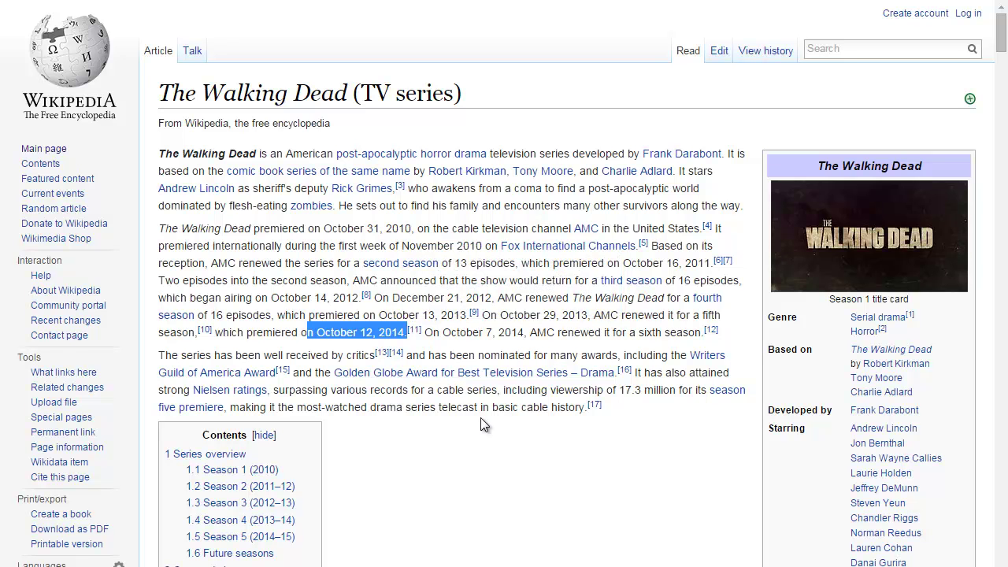
{"action": "left_click", "coordinate": [372, 437]}
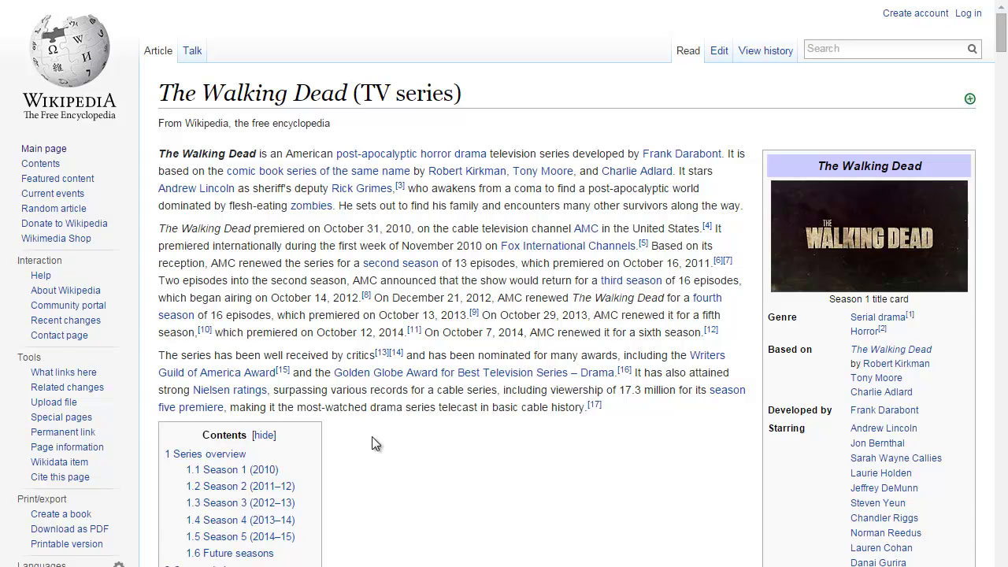
Step: Go to the article's Ratings section and bring up the table of viewers by season and episode number
{"action": "scroll", "coordinate": [372, 441], "scroll_direction": "down", "scroll_amount": 5}
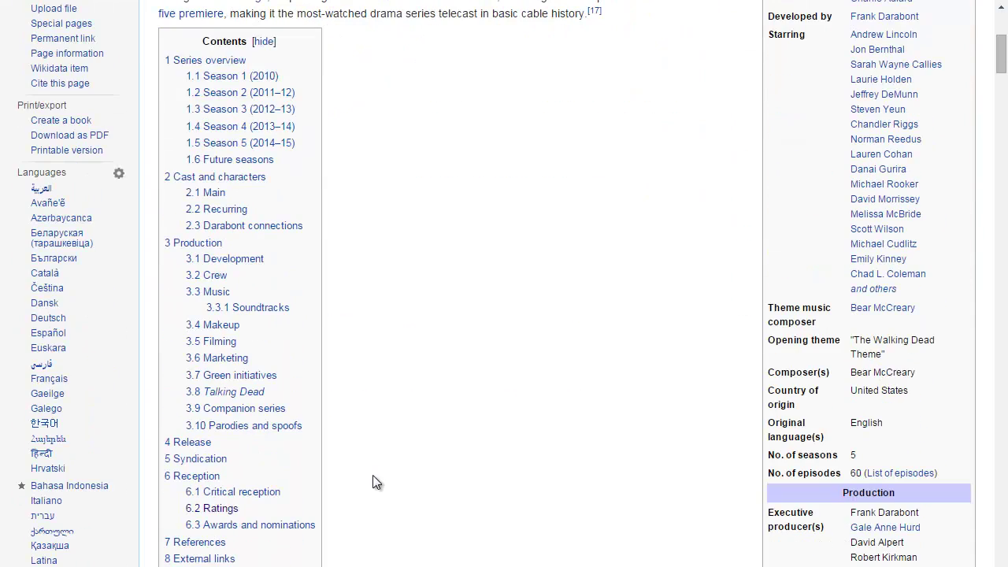
{"action": "left_click", "coordinate": [224, 513]}
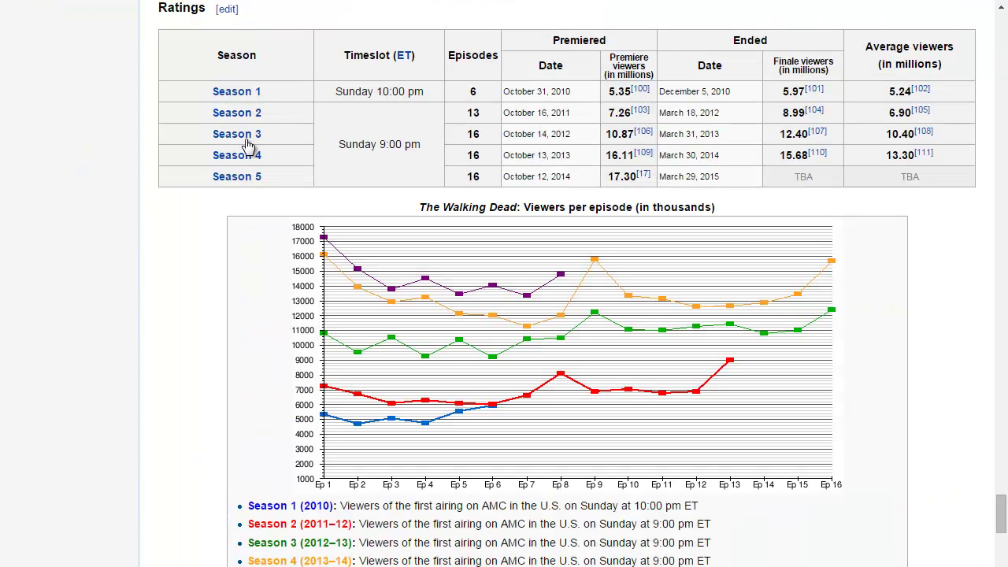
{"action": "scroll", "coordinate": [427, 301], "scroll_direction": "down", "scroll_amount": 2}
{"action": "scroll", "coordinate": [428, 301], "scroll_direction": "down", "scroll_amount": 2}
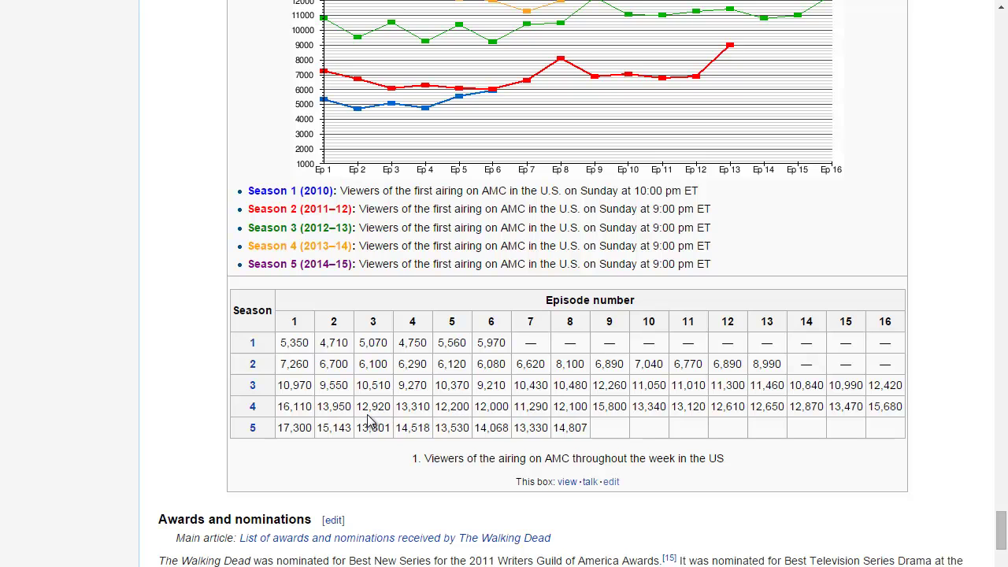
{"action": "double_click", "coordinate": [290, 322]}
{"action": "left_click", "coordinate": [247, 347]}
{"action": "left_click_drag", "start_coordinate": [294, 322], "coordinate": [302, 425]}
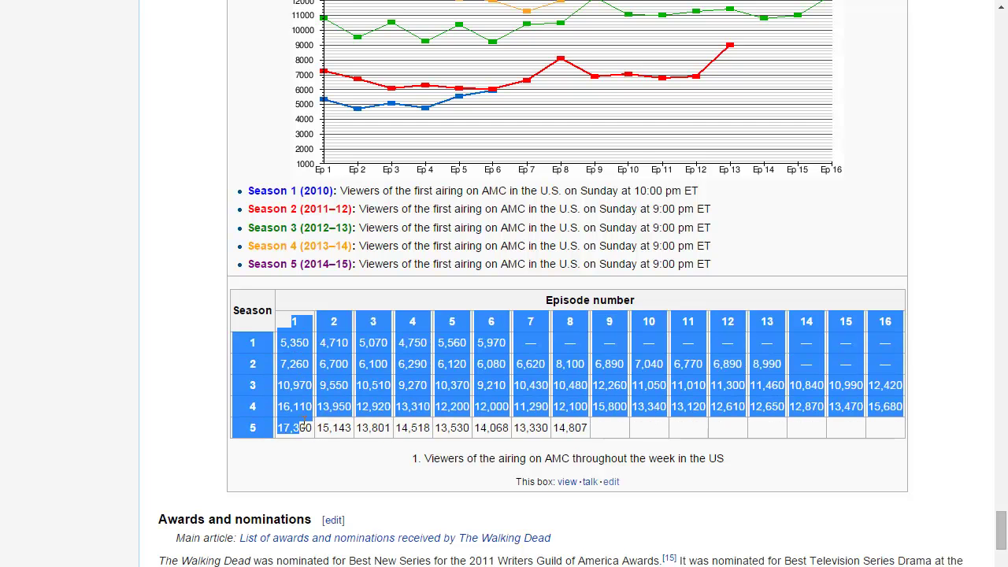
{"action": "left_click", "coordinate": [306, 422]}
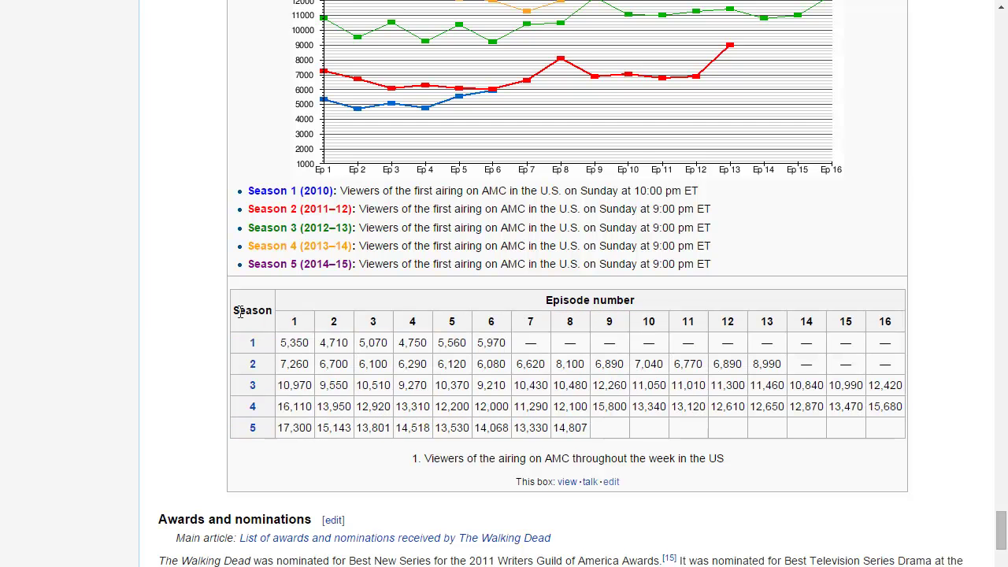
Step: Copy the whole table of viewers, from the Season heading through the last season 5 value
{"action": "left_click_drag", "start_coordinate": [236, 311], "coordinate": [606, 428]}
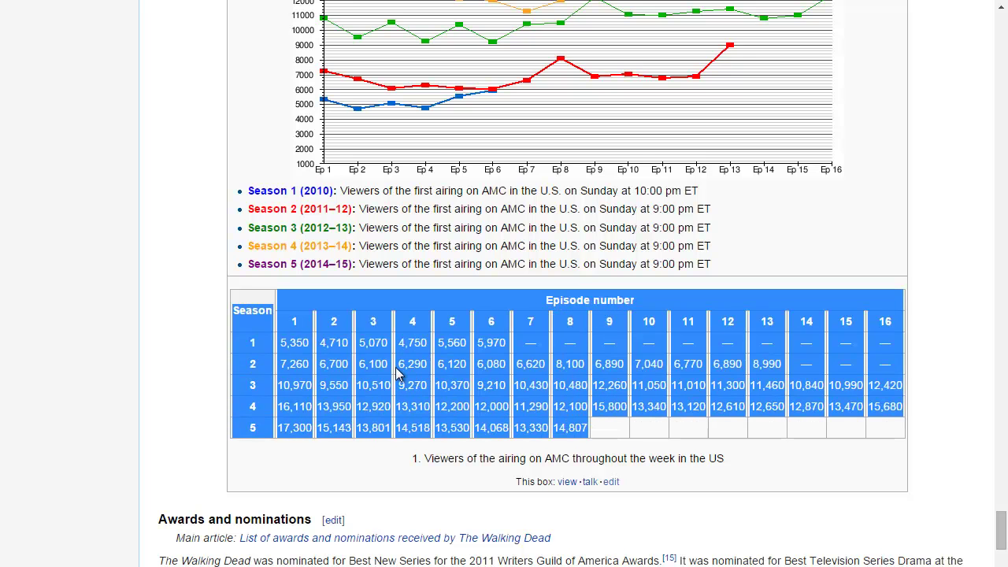
{"action": "right_click", "coordinate": [425, 368]}
{"action": "left_click", "coordinate": [425, 379]}
Step: Switch to the blank Excel sheet and paste the copied viewers table at A1, matching the destination formatting
{"action": "left_click", "coordinate": [321, 371]}
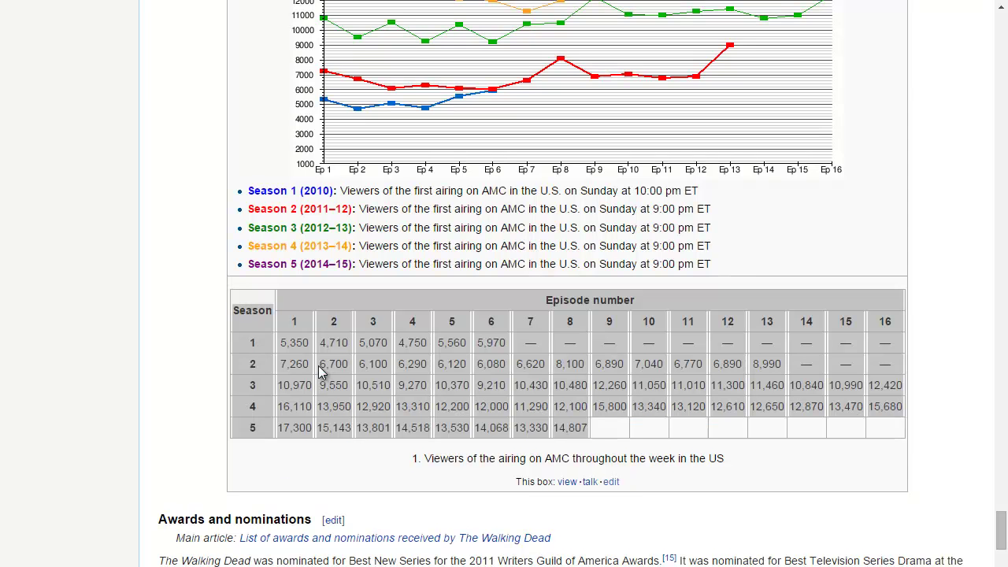
{"action": "left_click_drag", "start_coordinate": [0, 16], "coordinate": [570, 0]}
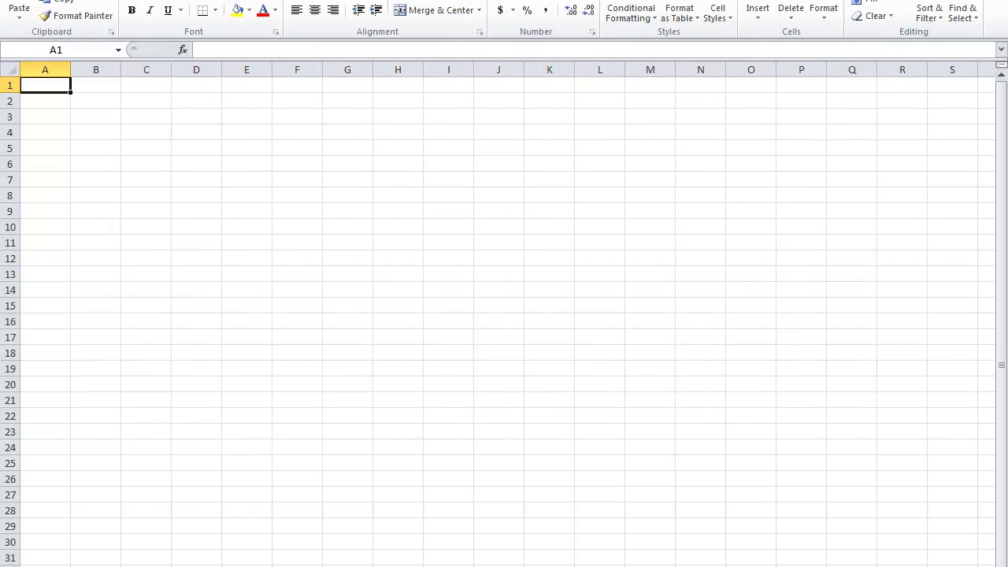
{"action": "right_click", "coordinate": [42, 84]}
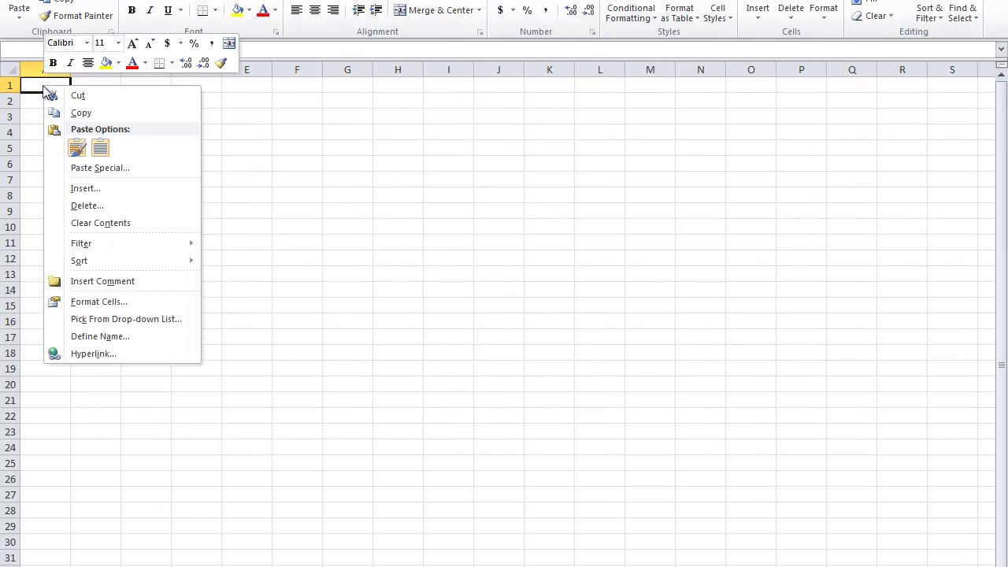
{"action": "left_click", "coordinate": [78, 149]}
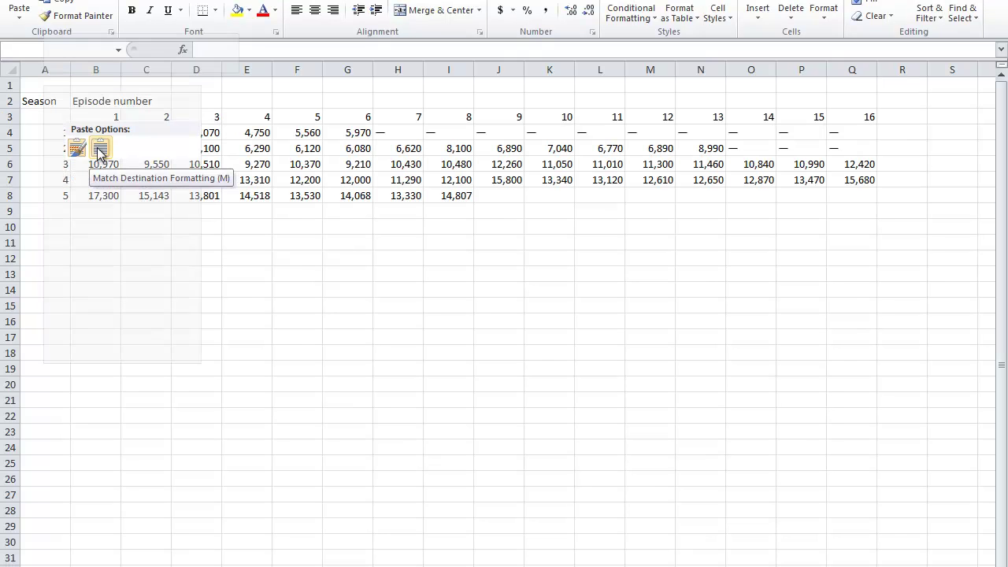
{"action": "left_click", "coordinate": [99, 148]}
{"action": "left_click", "coordinate": [97, 148]}
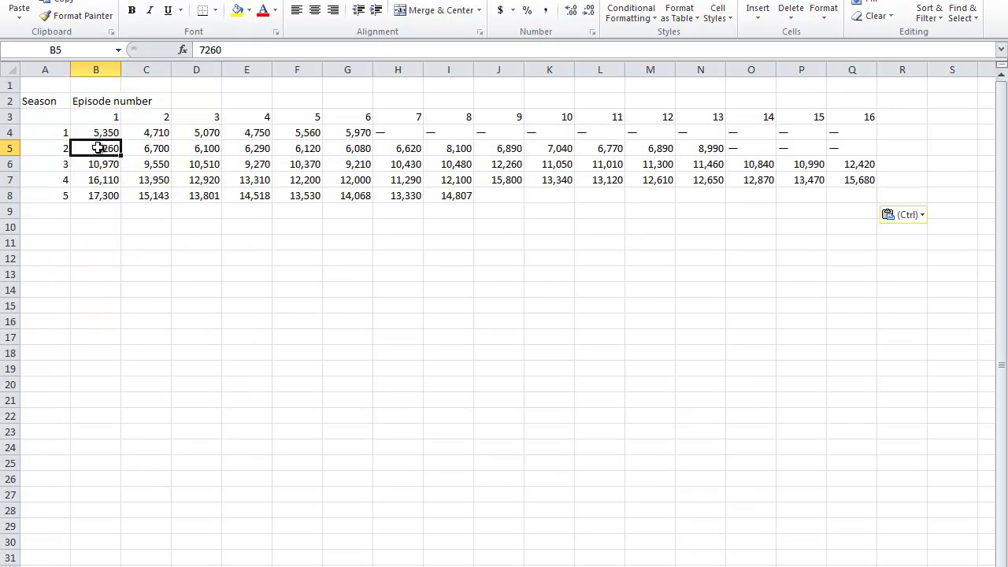
Step: Delete columns C through Q so that only the seasons and their first-episode viewers are kept
{"action": "left_click_drag", "start_coordinate": [150, 69], "coordinate": [852, 71]}
{"action": "right_click", "coordinate": [852, 71]}
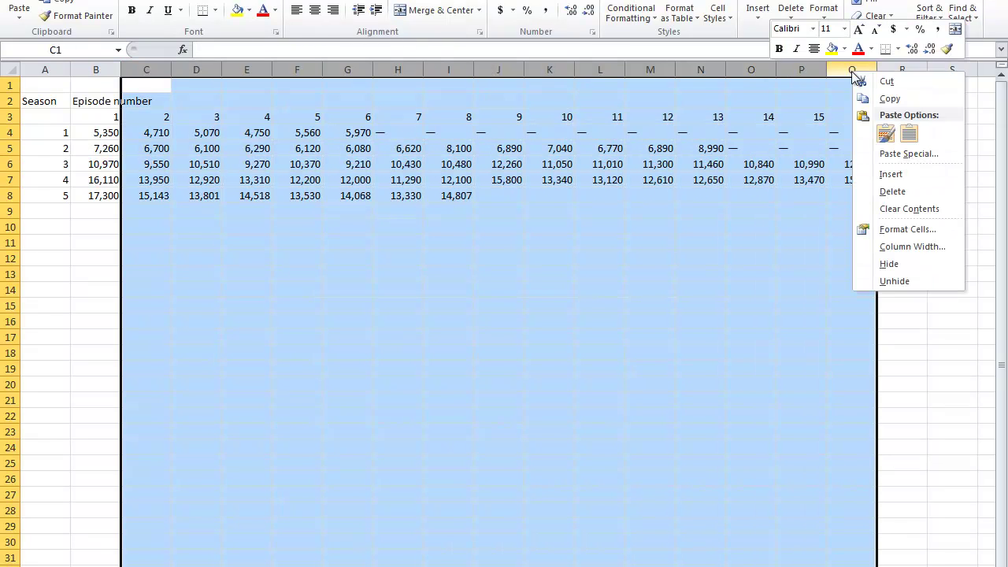
{"action": "left_click", "coordinate": [890, 192]}
{"action": "left_click", "coordinate": [147, 147]}
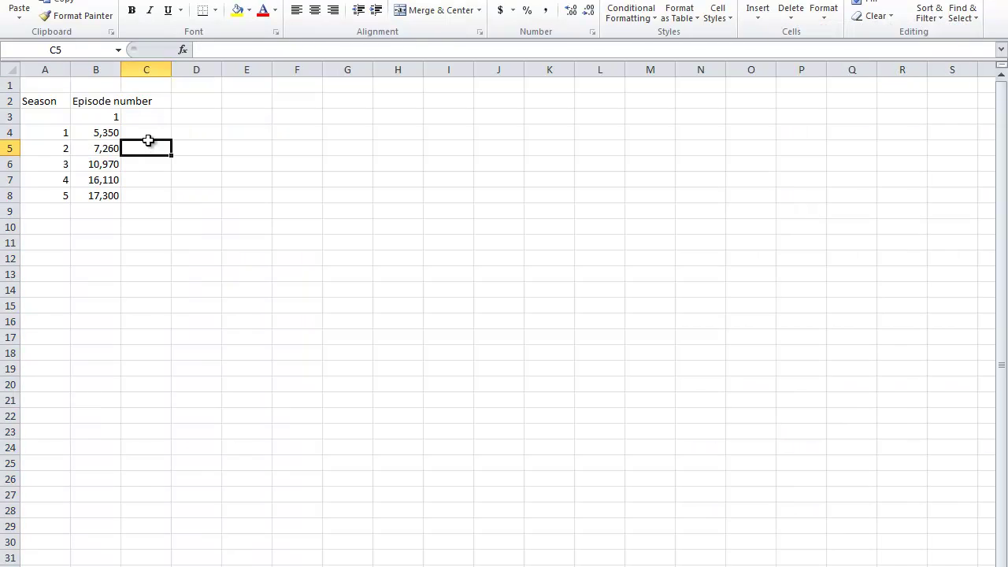
Step: Clear the episode number in B3 and change the header in B2 to "Rating"
{"action": "left_click", "coordinate": [98, 115]}
{"action": "key", "text": "Delete"}
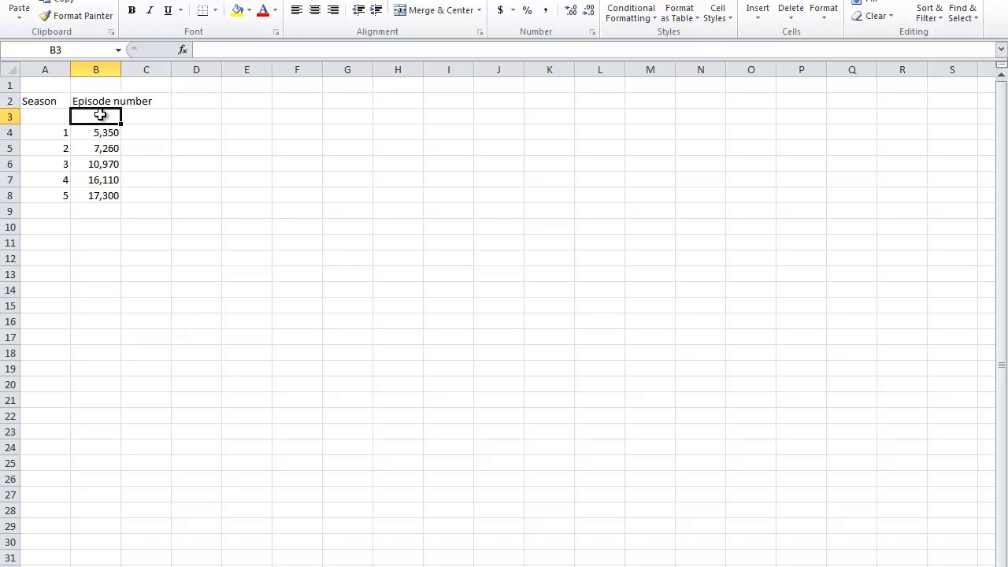
{"action": "left_click", "coordinate": [107, 96]}
{"action": "left_click", "coordinate": [292, 48]}
{"action": "key", "text": "BackSpace"}
{"action": "key", "text": "BackSpace"}
{"action": "key", "text": "BackSpace"}
{"action": "key", "text": "BackSpace"}
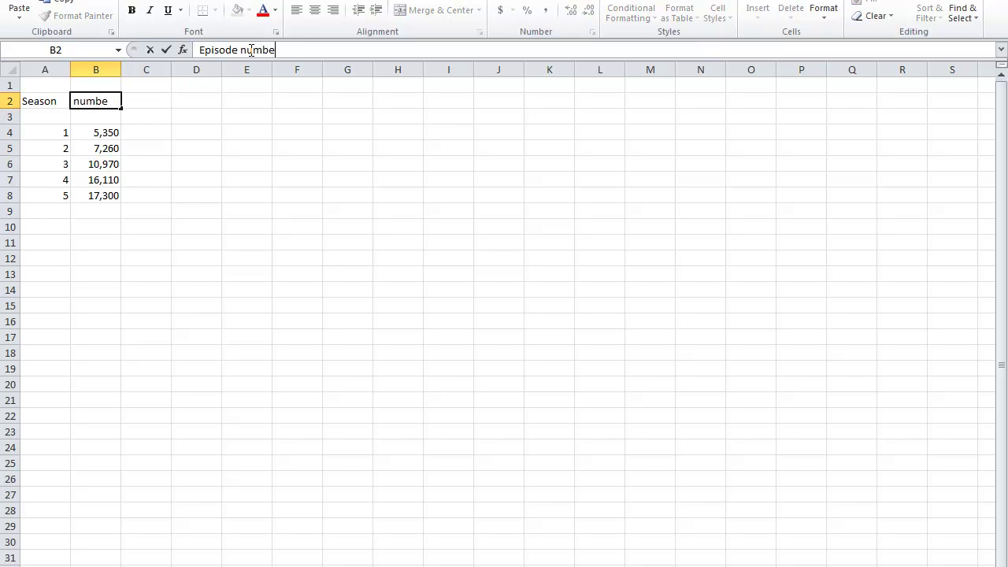
{"action": "key", "text": "BackSpace"}
{"action": "key", "text": "BackSpace"}
{"action": "key", "text": "BackSpace"}
{"action": "key", "text": "BackSpace"}
{"action": "key", "text": "BackSpace"}
{"action": "key", "text": "Return"}
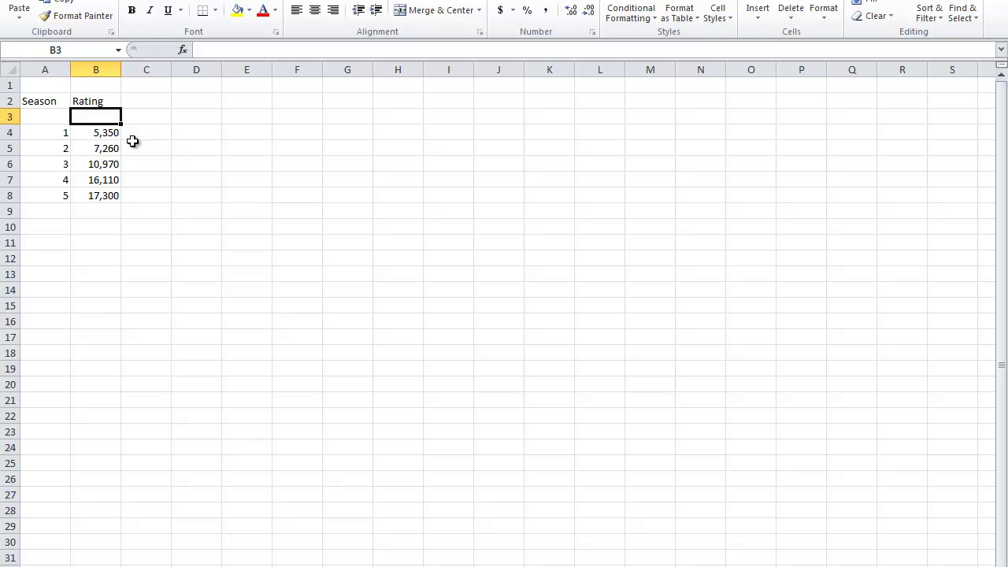
Step: Examine the rating of each season's first episode in cells B4 through B8
{"action": "left_click", "coordinate": [104, 133]}
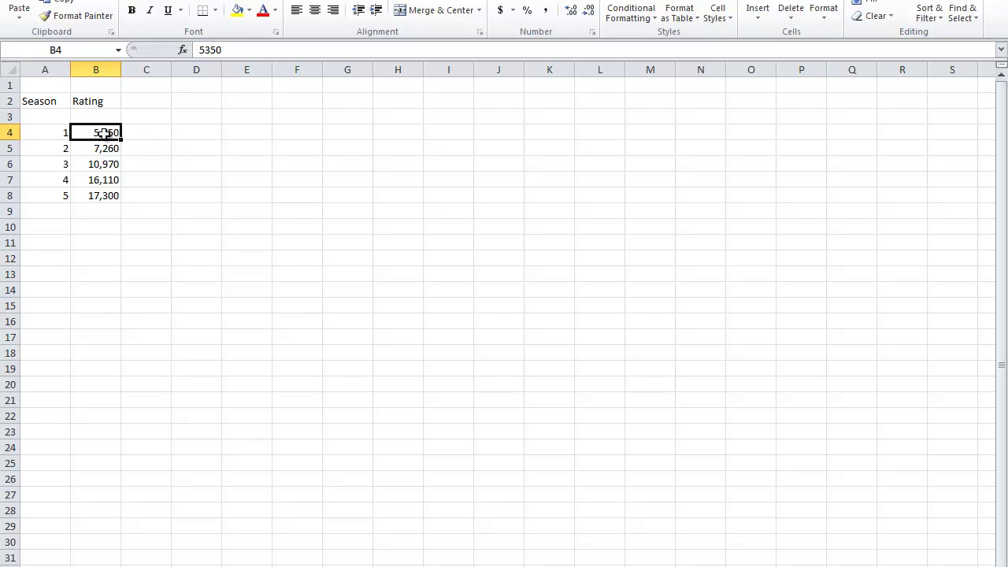
{"action": "left_click", "coordinate": [104, 150]}
{"action": "left_click", "coordinate": [104, 169]}
{"action": "left_click", "coordinate": [100, 180]}
{"action": "left_click", "coordinate": [97, 197]}
{"action": "left_click", "coordinate": [97, 132]}
{"action": "left_click_drag", "start_coordinate": [96, 132], "coordinate": [101, 195]}
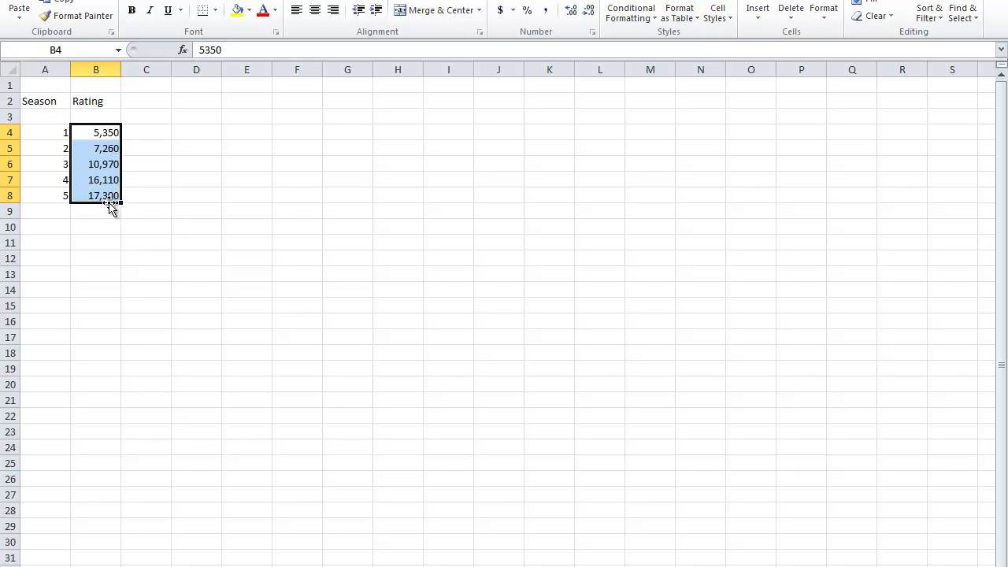
{"action": "left_click", "coordinate": [173, 160]}
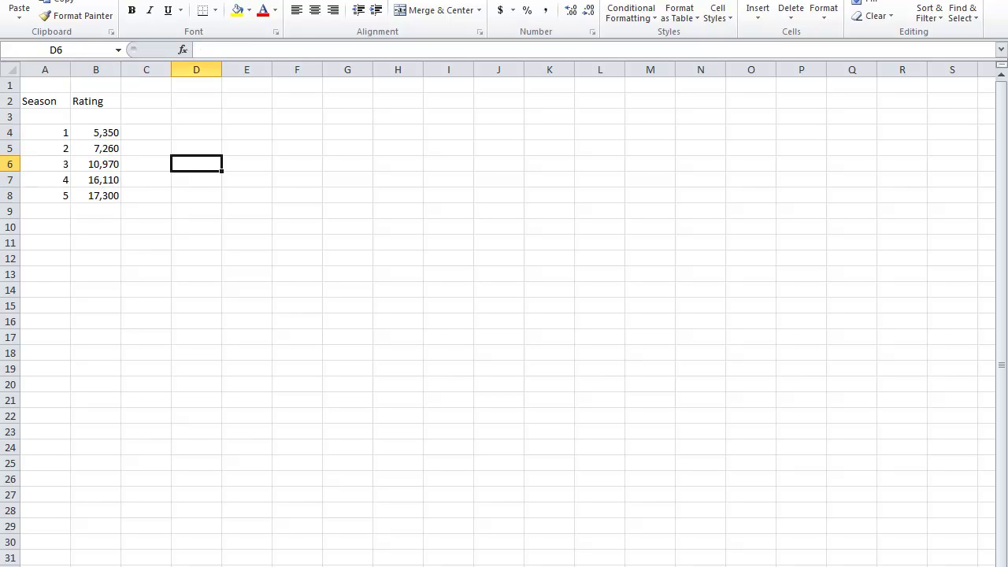
Step: Switch to the Chrome search results for the walking dead comic sales and open Comichron's January 2014 sales figures
{"action": "left_click", "coordinate": [558, 556]}
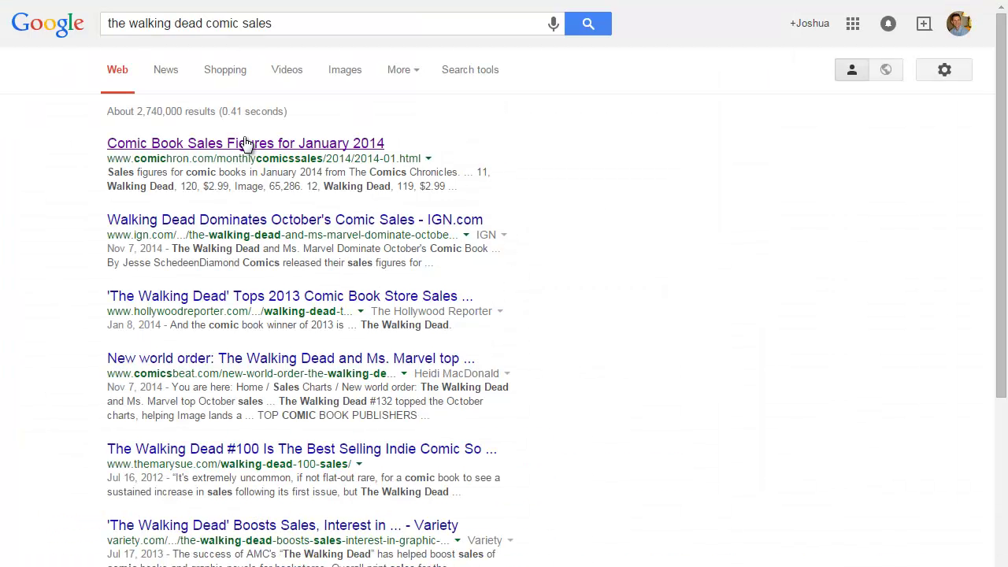
{"action": "left_click", "coordinate": [244, 31]}
{"action": "left_click", "coordinate": [223, 144]}
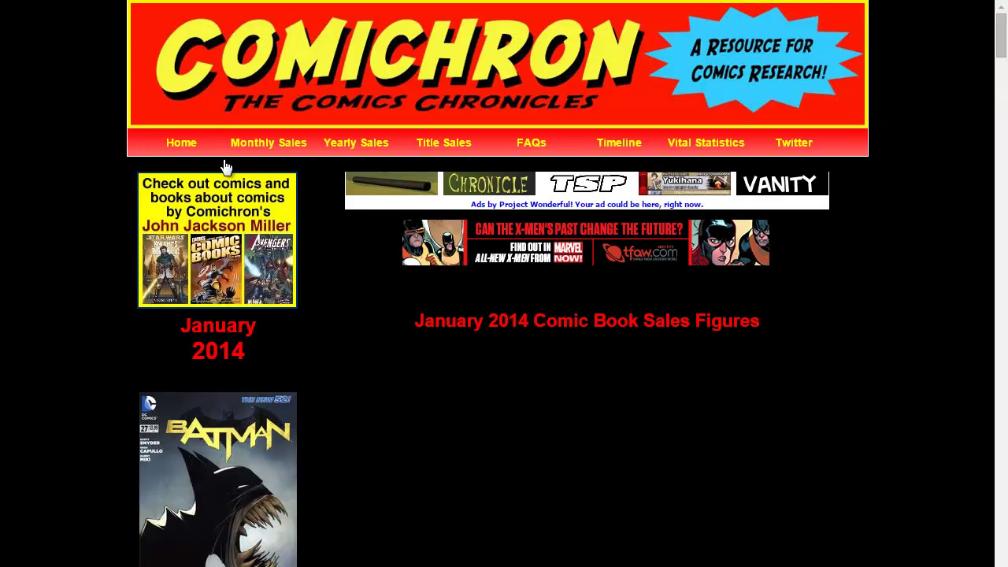
Step: Look through the January 2014 comic sales list and open the Year Overview linked below it
{"action": "scroll", "coordinate": [523, 412], "scroll_direction": "down", "scroll_amount": 2}
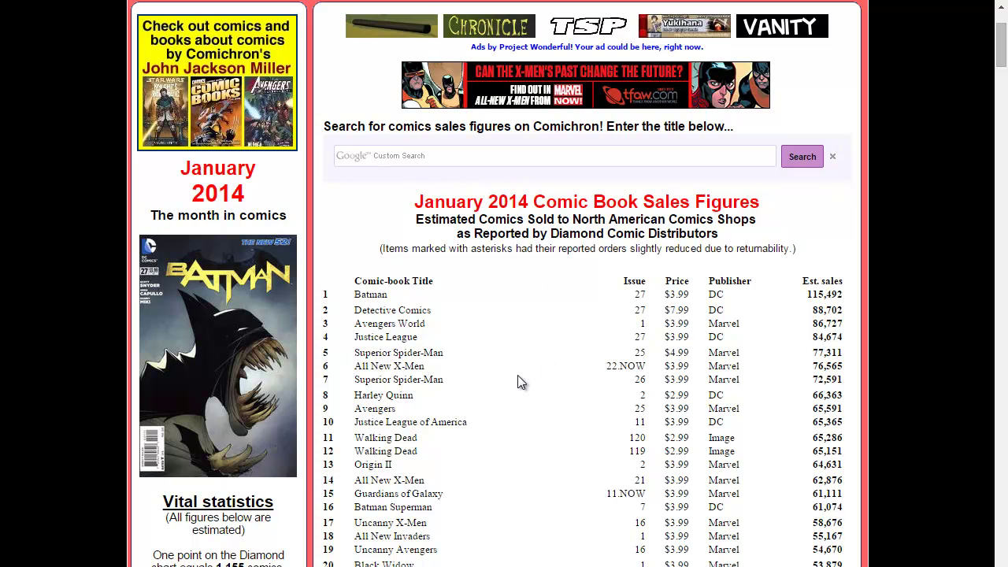
{"action": "scroll", "coordinate": [518, 375], "scroll_direction": "down", "scroll_amount": 5}
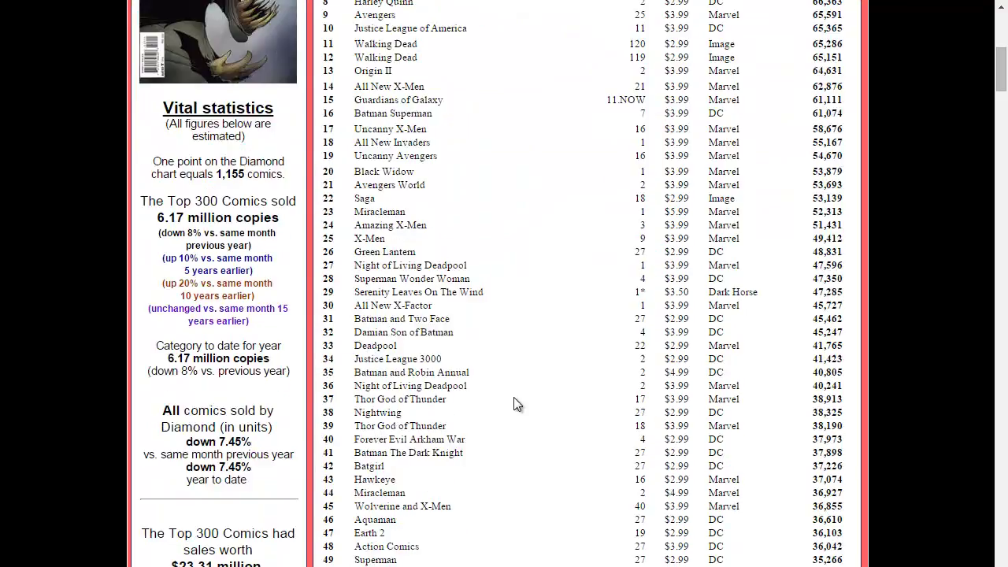
{"action": "scroll", "coordinate": [514, 404], "scroll_direction": "down", "scroll_amount": 20}
{"action": "scroll", "coordinate": [512, 434], "scroll_direction": "down", "scroll_amount": 20}
{"action": "scroll", "coordinate": [508, 447], "scroll_direction": "down", "scroll_amount": 20}
{"action": "scroll", "coordinate": [507, 451], "scroll_direction": "down", "scroll_amount": 20}
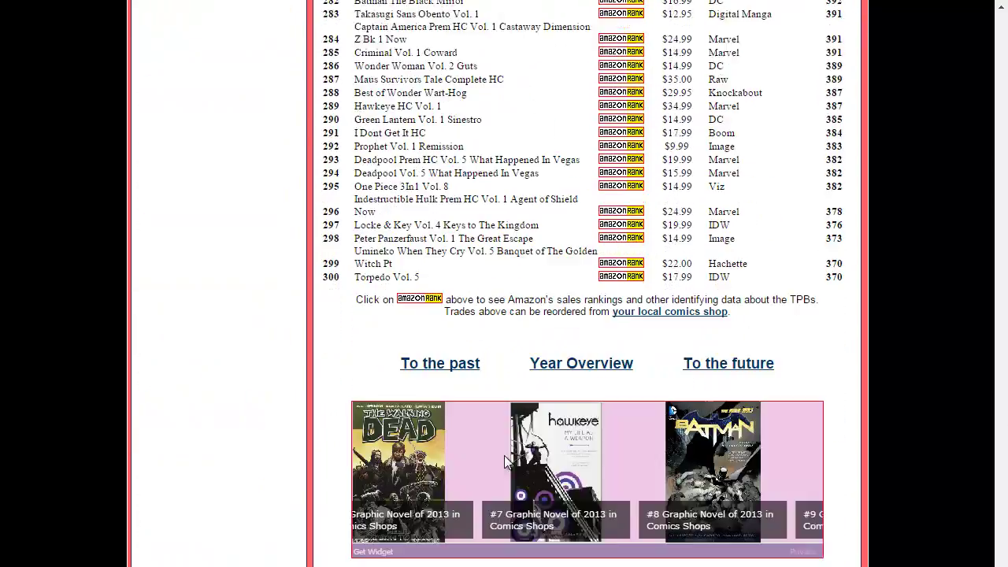
{"action": "scroll", "coordinate": [506, 462], "scroll_direction": "down", "scroll_amount": 1}
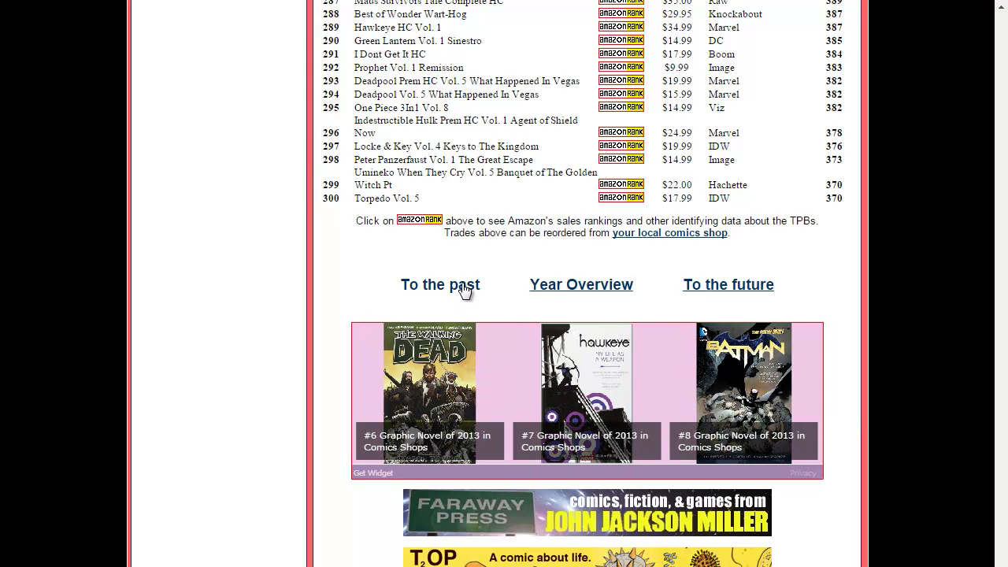
{"action": "left_click", "coordinate": [583, 290]}
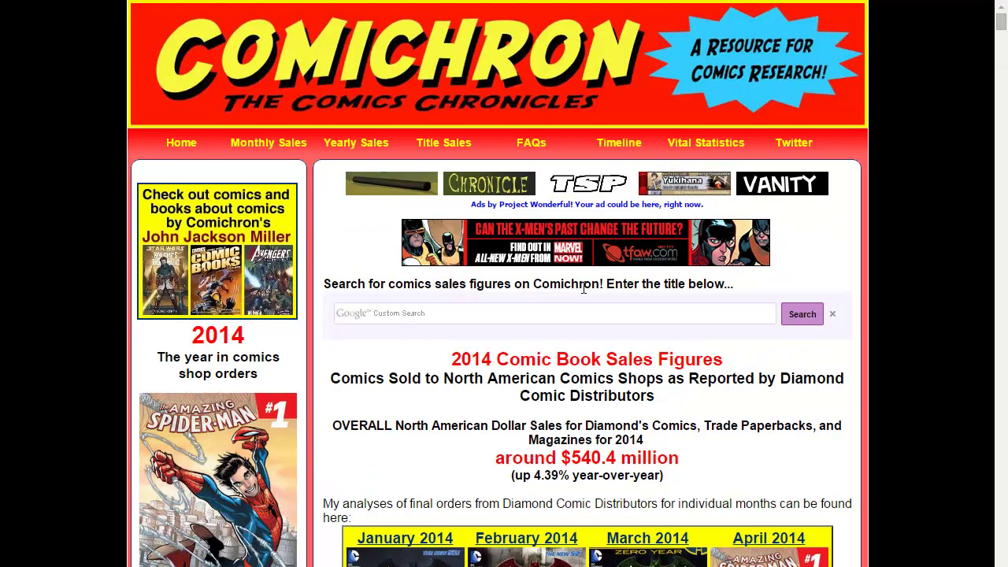
Step: Open the October 2014 sales figures from the 2014 overview of months
{"action": "scroll", "coordinate": [455, 397], "scroll_direction": "down", "scroll_amount": 1}
{"action": "scroll", "coordinate": [455, 398], "scroll_direction": "down", "scroll_amount": 3}
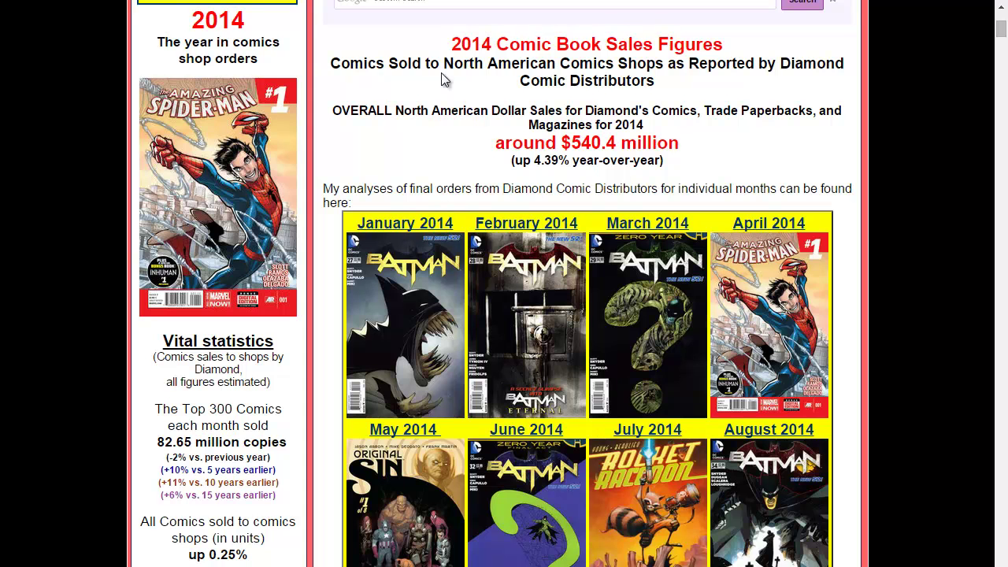
{"action": "scroll", "coordinate": [477, 258], "scroll_direction": "down", "scroll_amount": 4}
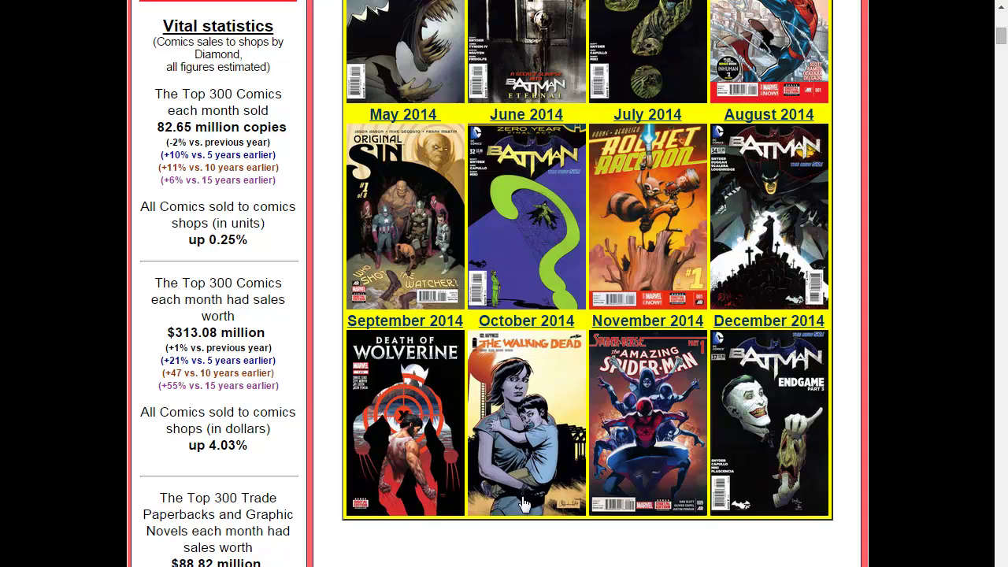
{"action": "left_click", "coordinate": [542, 320]}
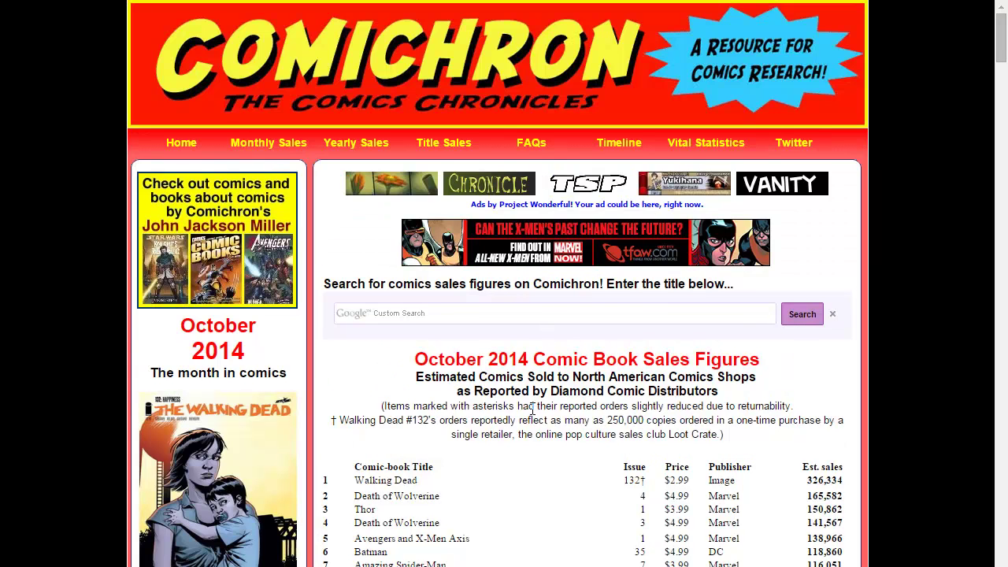
Step: Copy the estimated sales figure of Walking Dead issue 132 from the October 2014 list
{"action": "scroll", "coordinate": [513, 498], "scroll_direction": "down", "scroll_amount": 1}
{"action": "scroll", "coordinate": [513, 497], "scroll_direction": "down", "scroll_amount": 1}
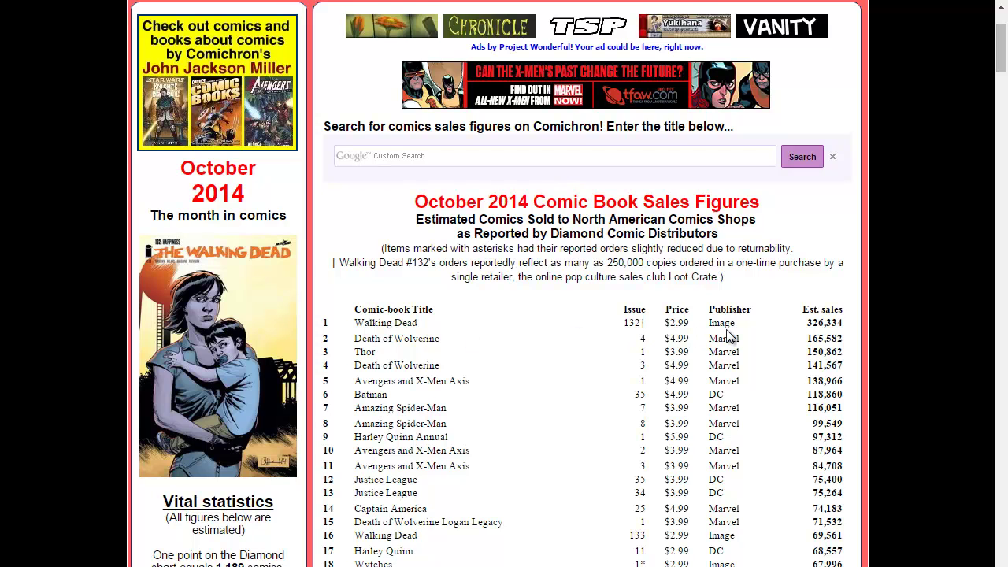
{"action": "left_click_drag", "start_coordinate": [804, 314], "coordinate": [844, 323]}
{"action": "key", "text": "ctrl+c"}
{"action": "left_click", "coordinate": [809, 324]}
{"action": "right_click", "coordinate": [887, 328]}
{"action": "left_click", "coordinate": [819, 337]}
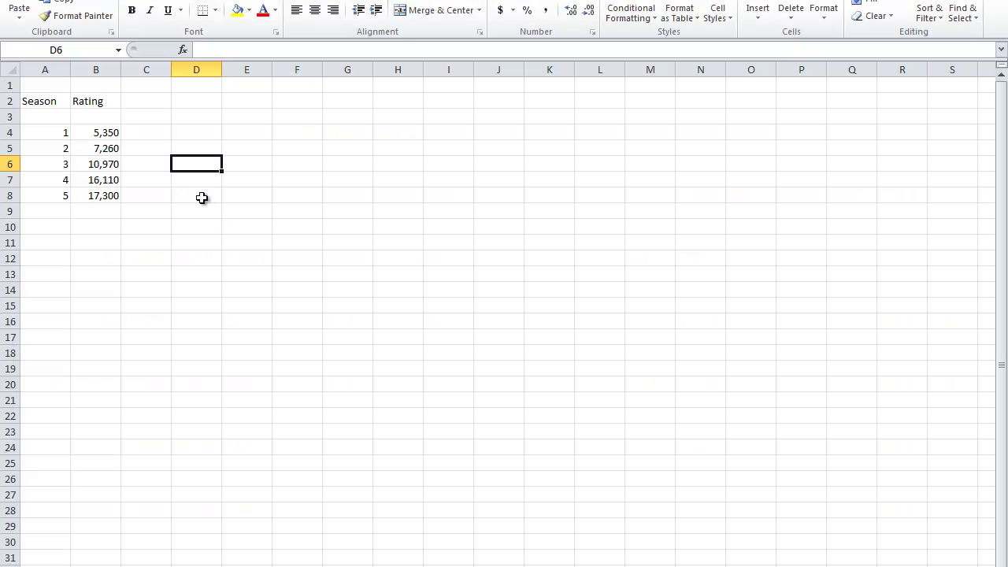
Step: Return to the Excel sheet and paste the copied sales figure into C8, beside the season 5 rating
{"action": "left_click", "coordinate": [158, 199]}
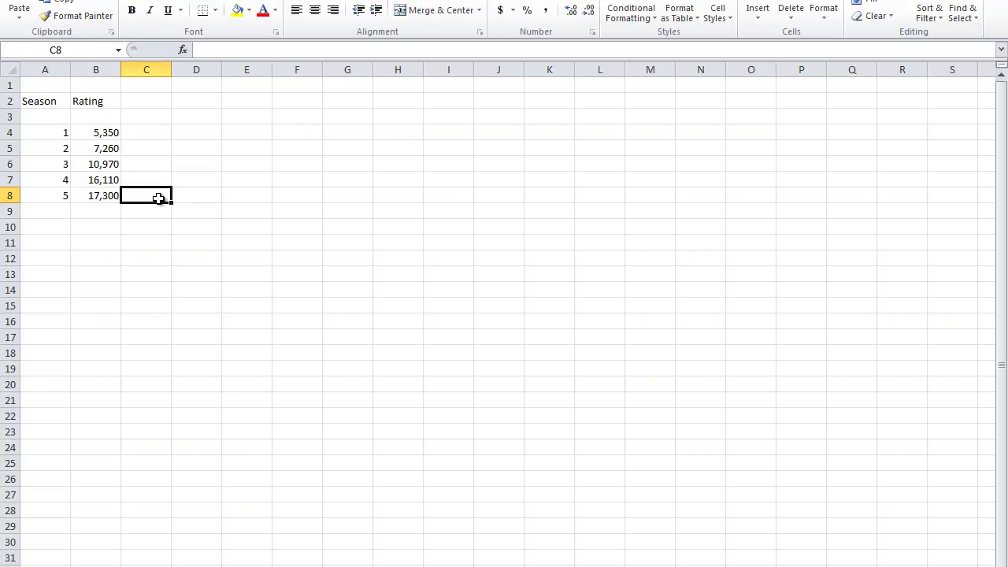
{"action": "type", "text": "V"}
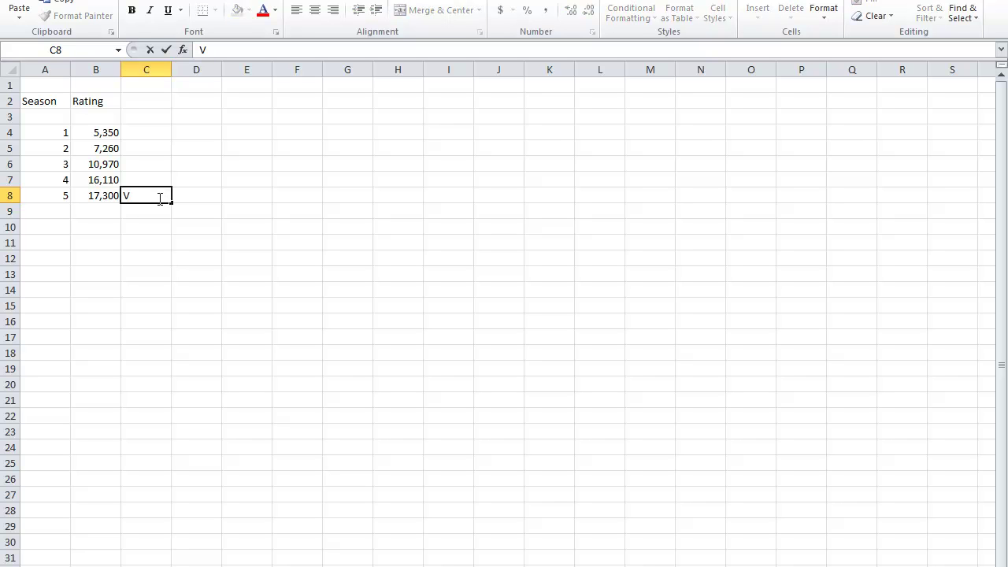
{"action": "key", "text": "ctrl+v"}
Step: Enter the header "Comics" in C2 and move down to the season 4 cell, C7
{"action": "left_click", "coordinate": [145, 101]}
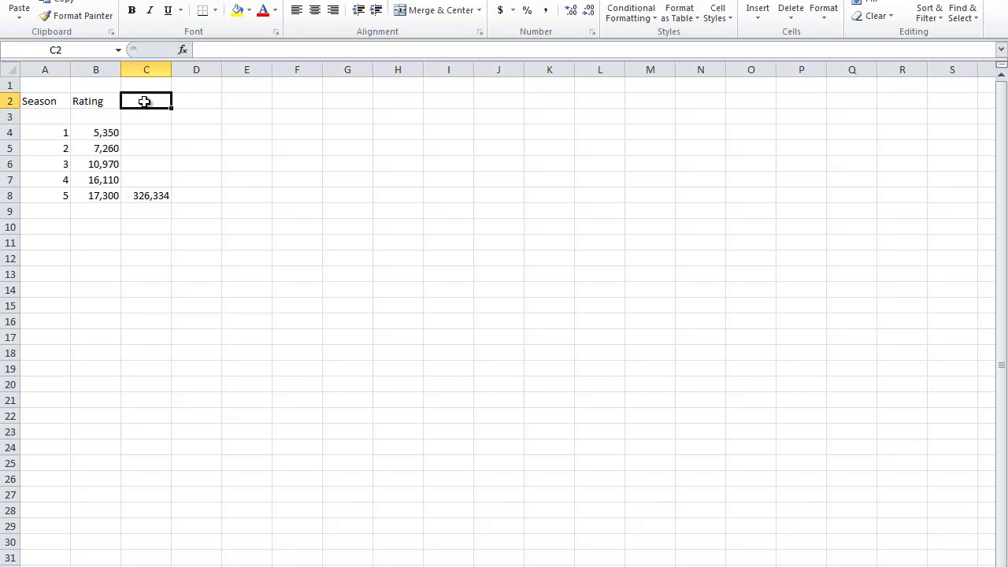
{"action": "type", "text": "C"}
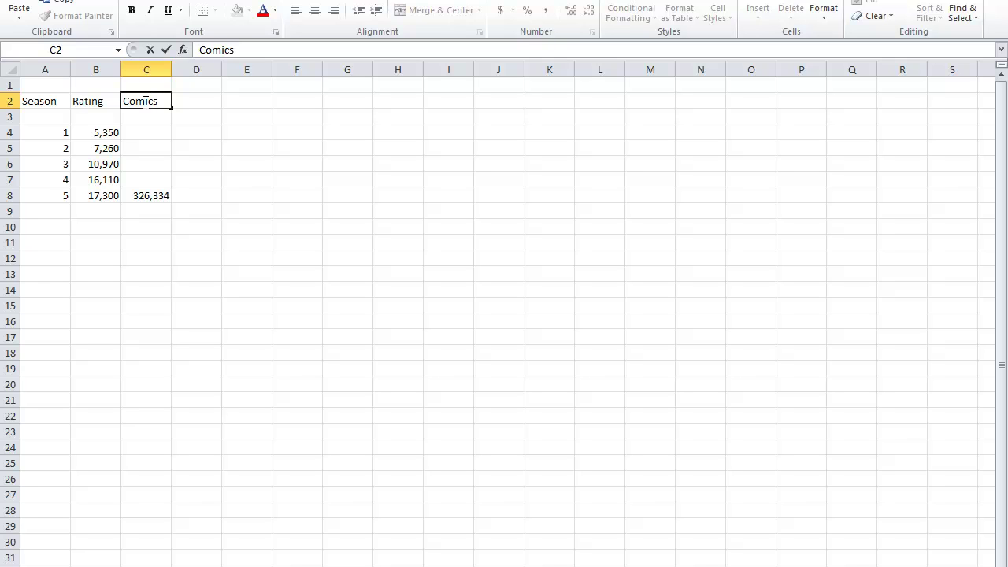
{"action": "type", "text": "omics"}
{"action": "key", "text": "Return"}
{"action": "key", "text": "Return"}
{"action": "key", "text": "Return"}
{"action": "key", "text": "Return"}
{"action": "key", "text": "Return"}
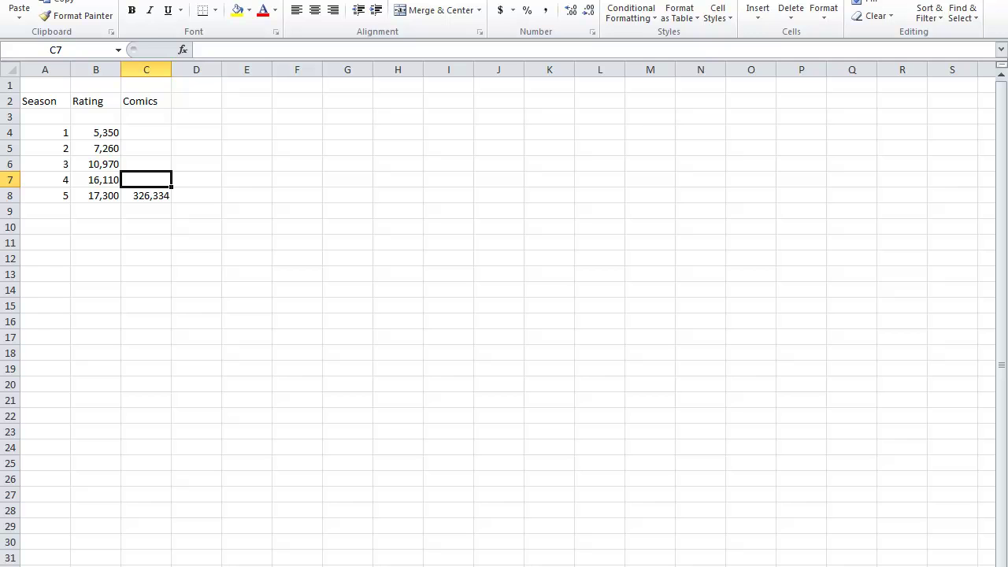
Step: Return to the October 2014 sales page in Chrome and search it for "walking dead"
{"action": "left_click", "coordinate": [496, 549]}
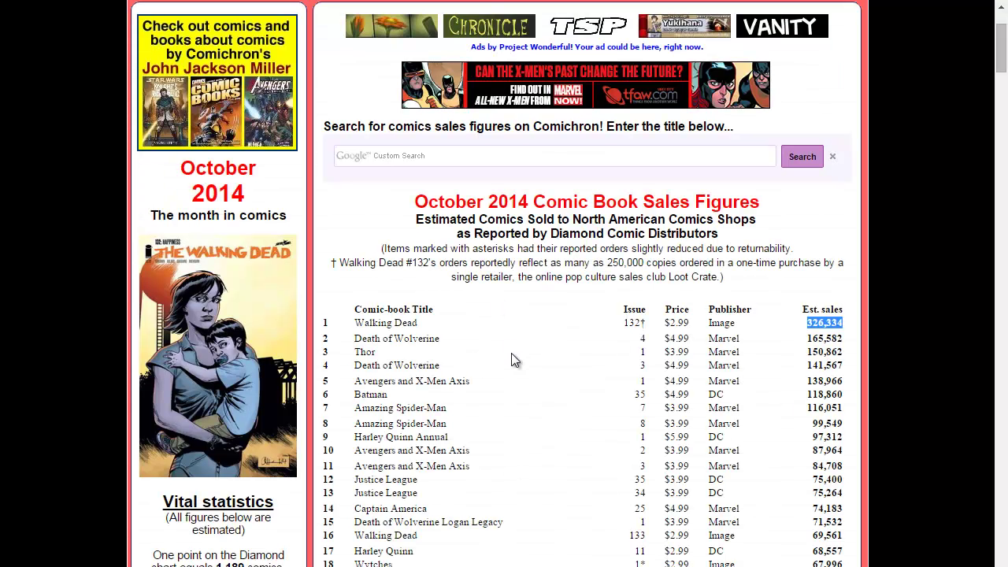
{"action": "scroll", "coordinate": [547, 376], "scroll_direction": "down", "scroll_amount": 2}
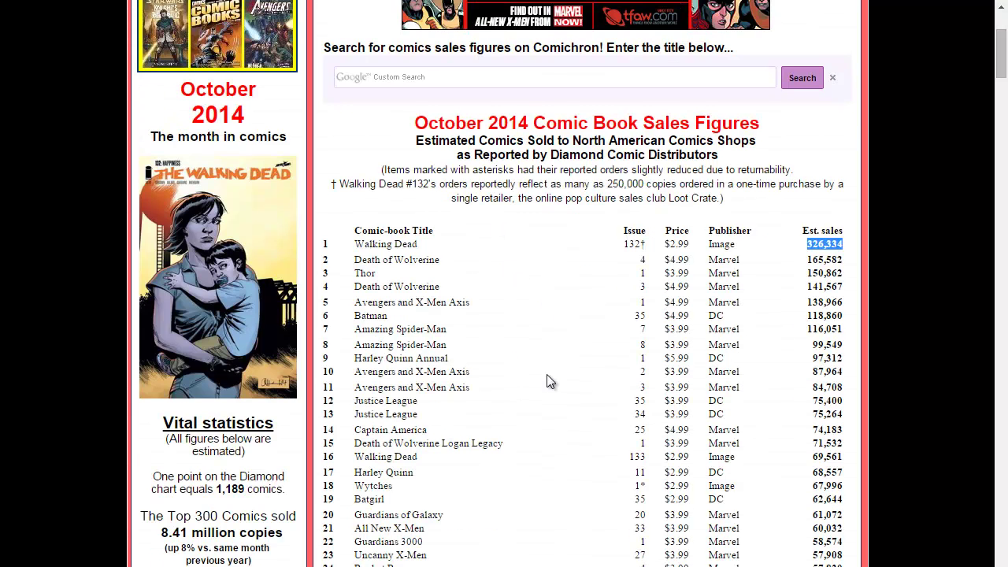
{"action": "scroll", "coordinate": [477, 228], "scroll_direction": "down", "scroll_amount": 2}
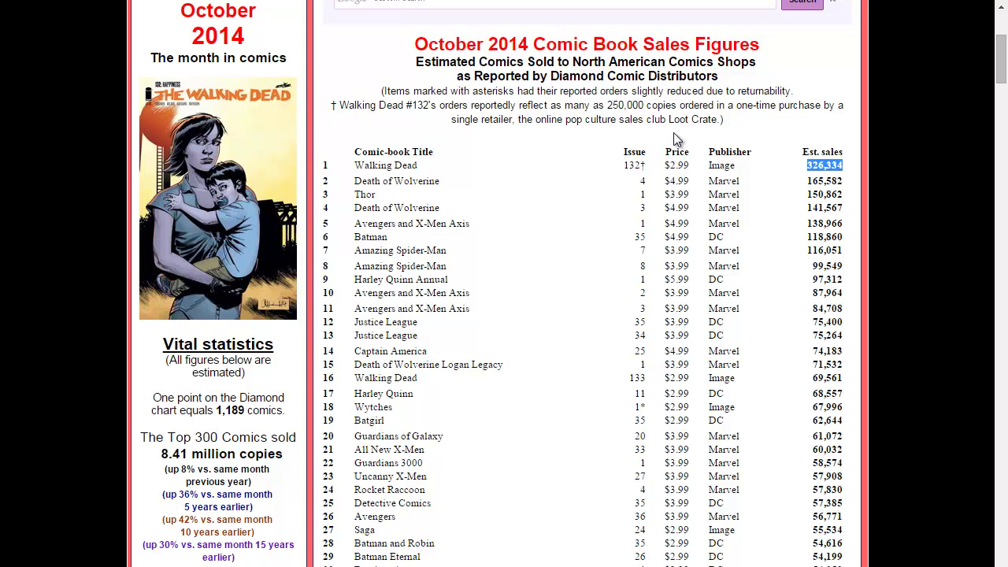
{"action": "key", "text": "ctrl+f"}
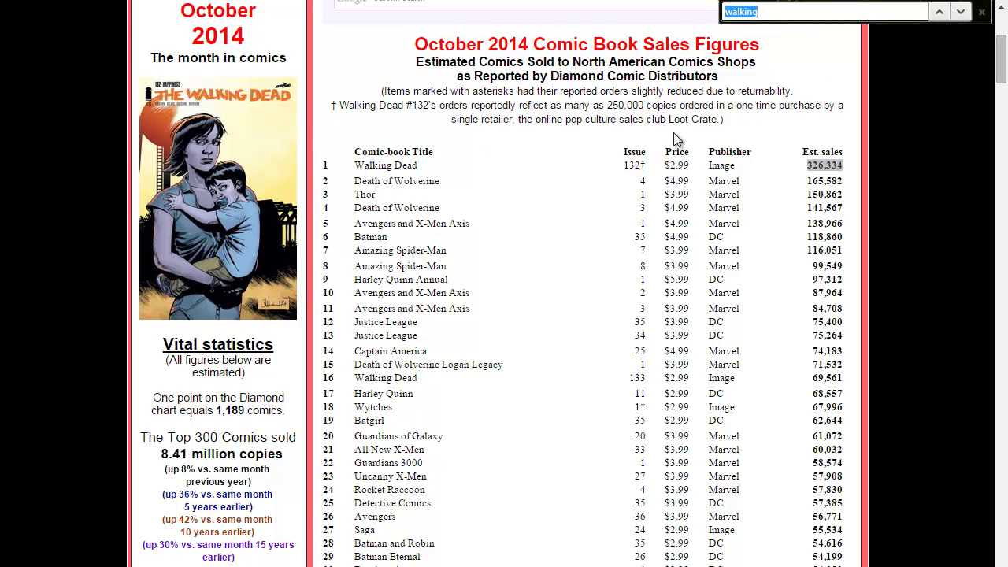
{"action": "type", "text": "walking dead"}
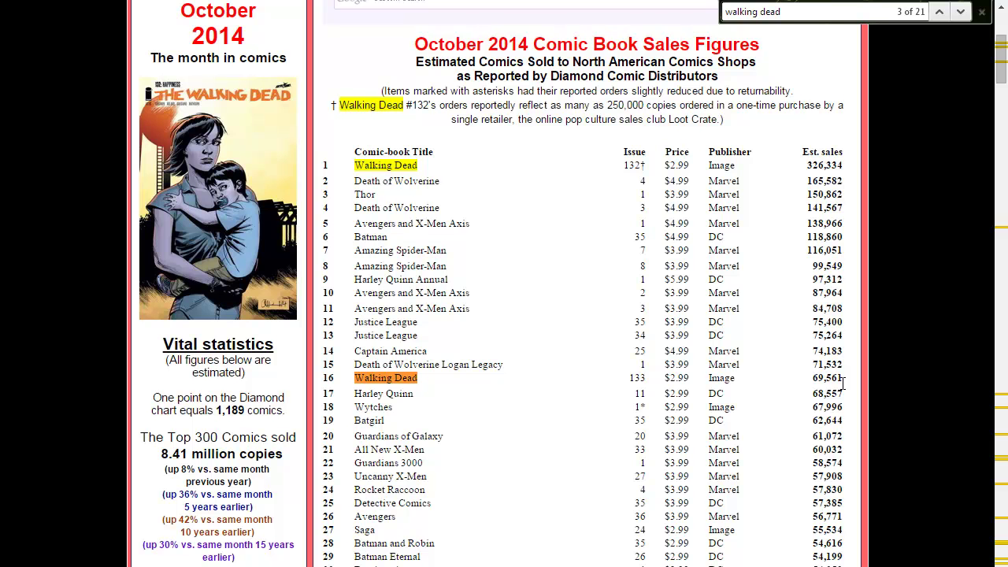
Step: Look through the October 2014 sales list and open the preceding month's sales figures
{"action": "scroll", "coordinate": [490, 407], "scroll_direction": "down", "scroll_amount": 5}
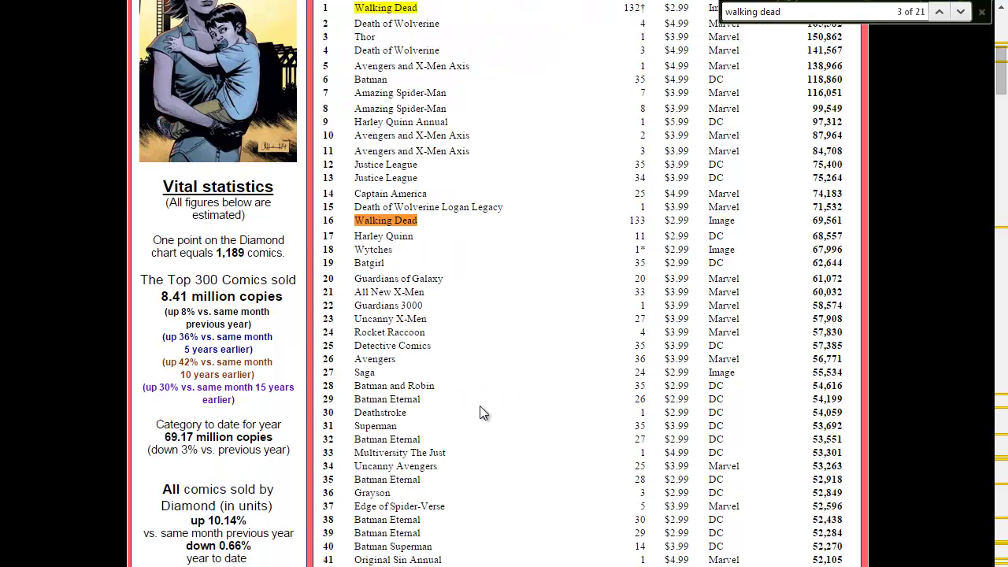
{"action": "scroll", "coordinate": [465, 461], "scroll_direction": "down", "scroll_amount": 5}
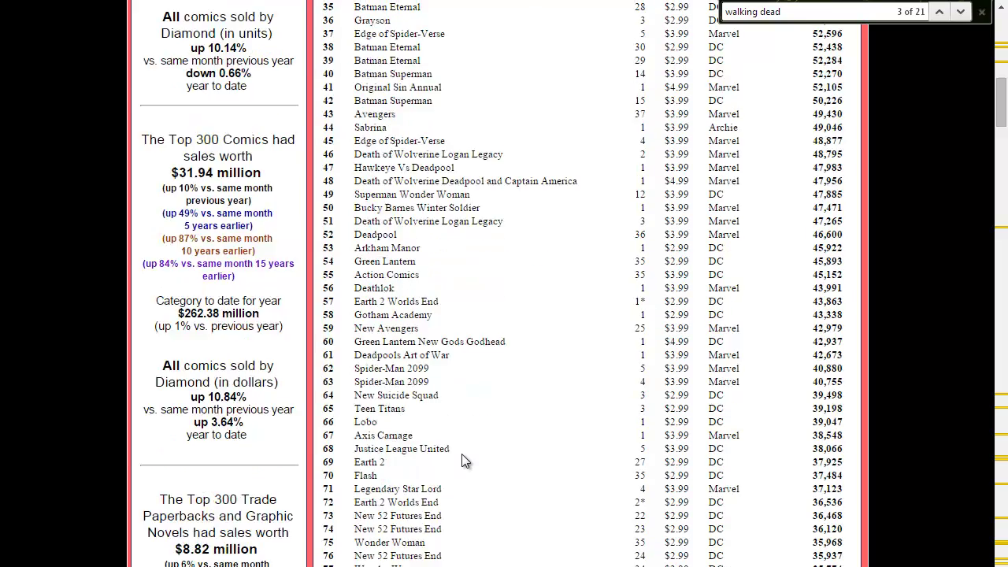
{"action": "scroll", "coordinate": [465, 463], "scroll_direction": "up", "scroll_amount": 10}
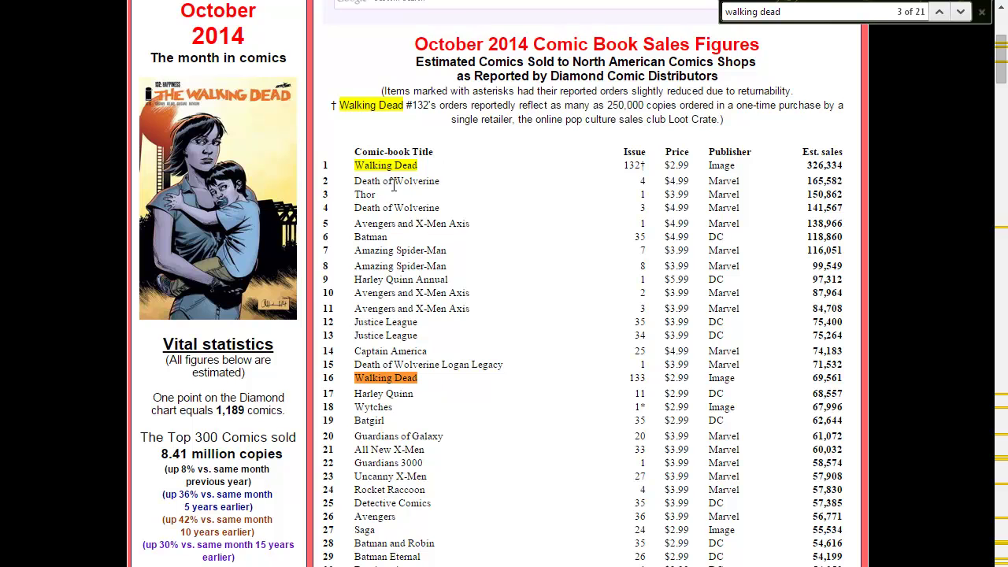
{"action": "scroll", "coordinate": [471, 488], "scroll_direction": "down", "scroll_amount": 1}
{"action": "scroll", "coordinate": [470, 488], "scroll_direction": "up", "scroll_amount": 2}
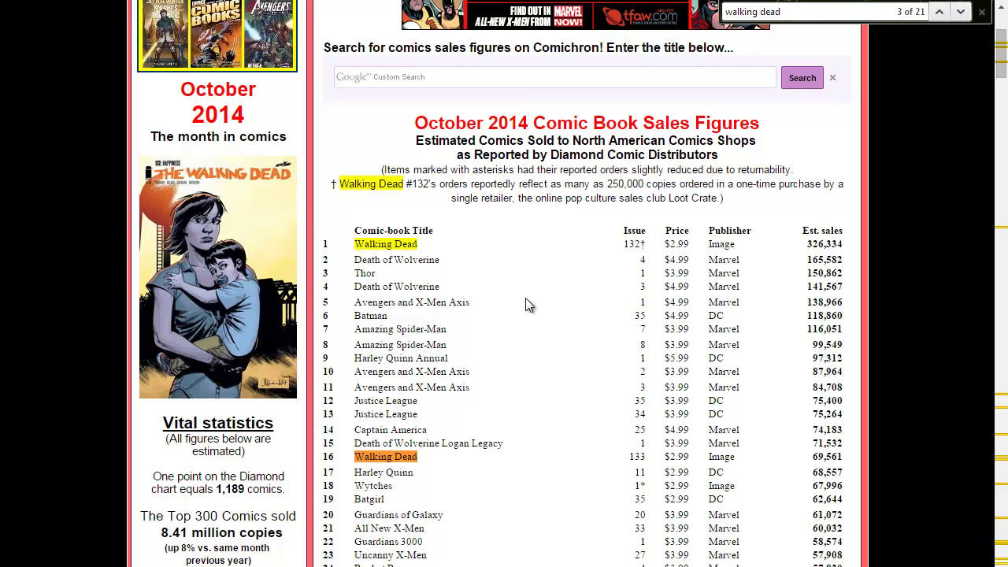
{"action": "scroll", "coordinate": [525, 297], "scroll_direction": "down", "scroll_amount": 20}
{"action": "scroll", "coordinate": [508, 429], "scroll_direction": "down", "scroll_amount": 20}
{"action": "scroll", "coordinate": [506, 437], "scroll_direction": "down", "scroll_amount": 20}
{"action": "scroll", "coordinate": [497, 461], "scroll_direction": "down", "scroll_amount": 15}
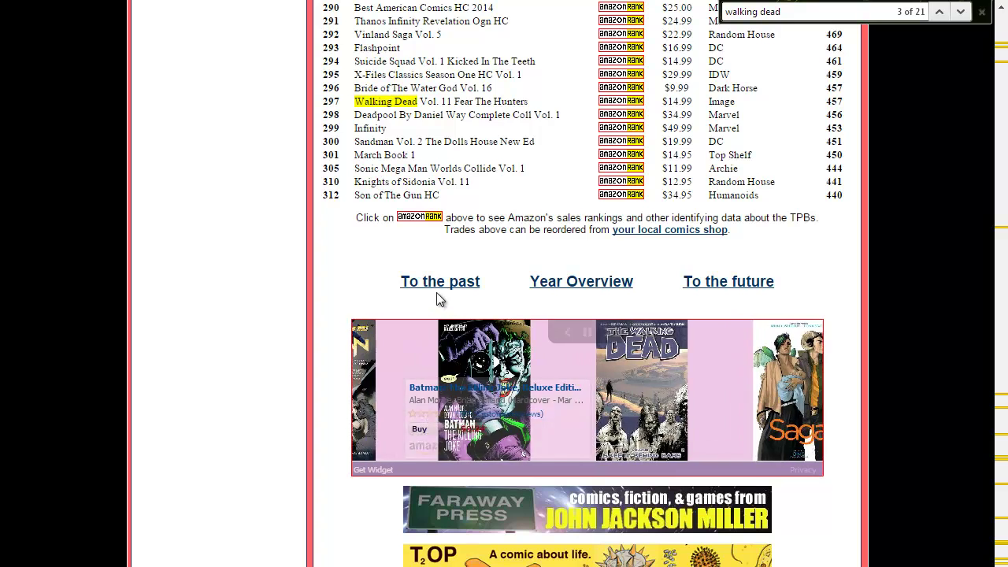
{"action": "left_click", "coordinate": [437, 282]}
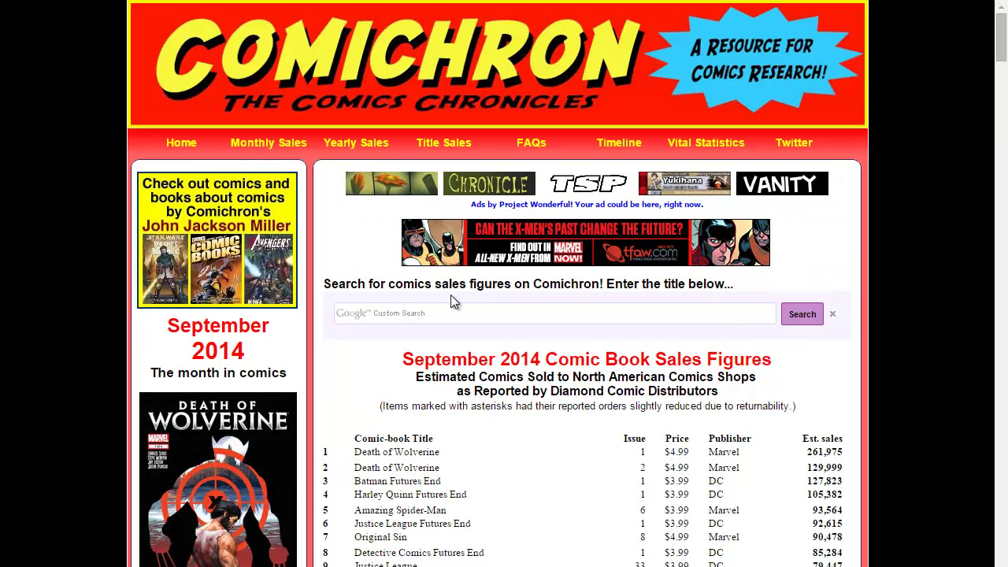
Step: Open the 2014 year overview from the September 2014 sales page
{"action": "scroll", "coordinate": [566, 504], "scroll_direction": "down", "scroll_amount": 8}
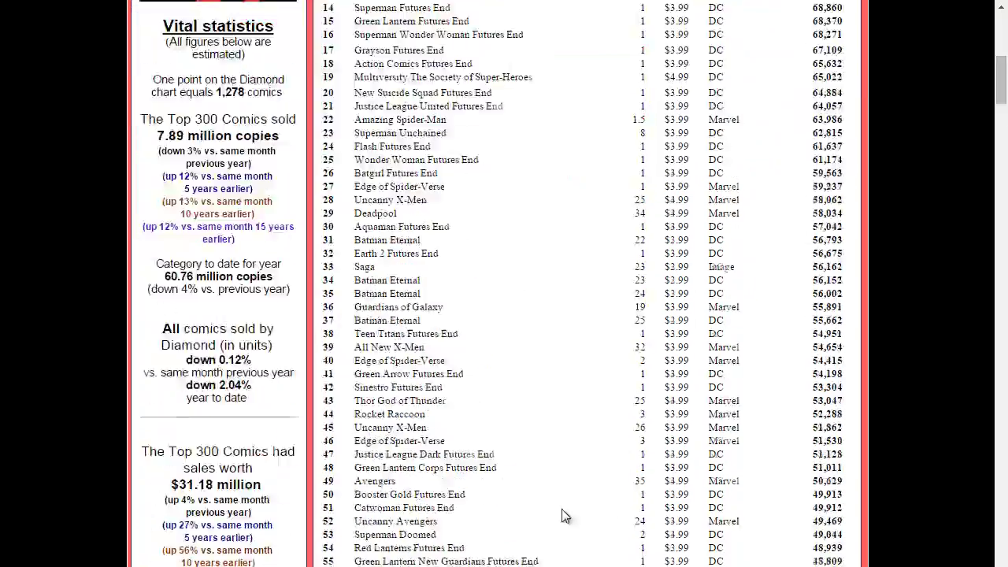
{"action": "scroll", "coordinate": [565, 515], "scroll_direction": "down", "scroll_amount": 20}
{"action": "scroll", "coordinate": [574, 531], "scroll_direction": "down", "scroll_amount": 20}
{"action": "scroll", "coordinate": [574, 525], "scroll_direction": "down", "scroll_amount": 20}
{"action": "scroll", "coordinate": [575, 533], "scroll_direction": "down", "scroll_amount": 20}
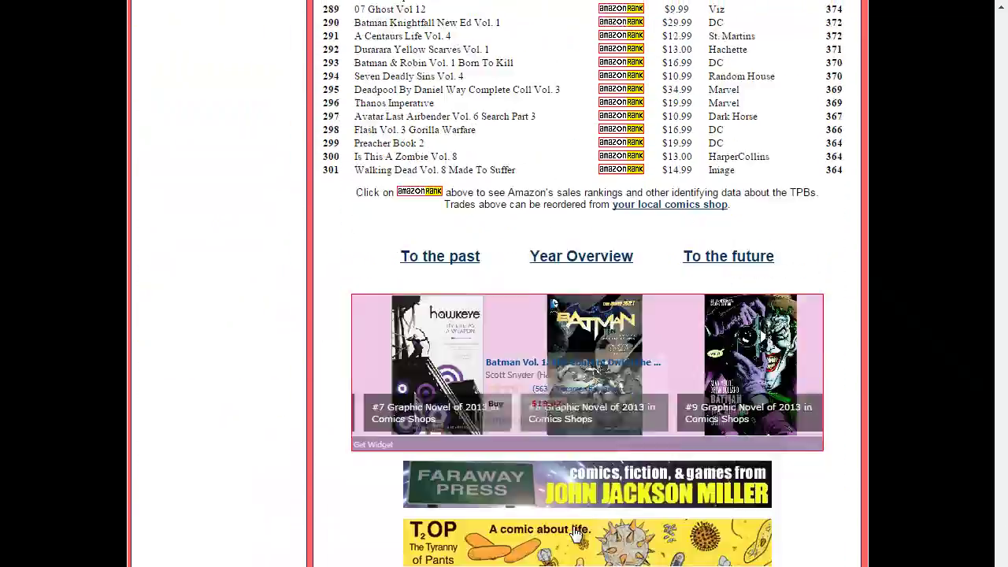
{"action": "left_click", "coordinate": [589, 256]}
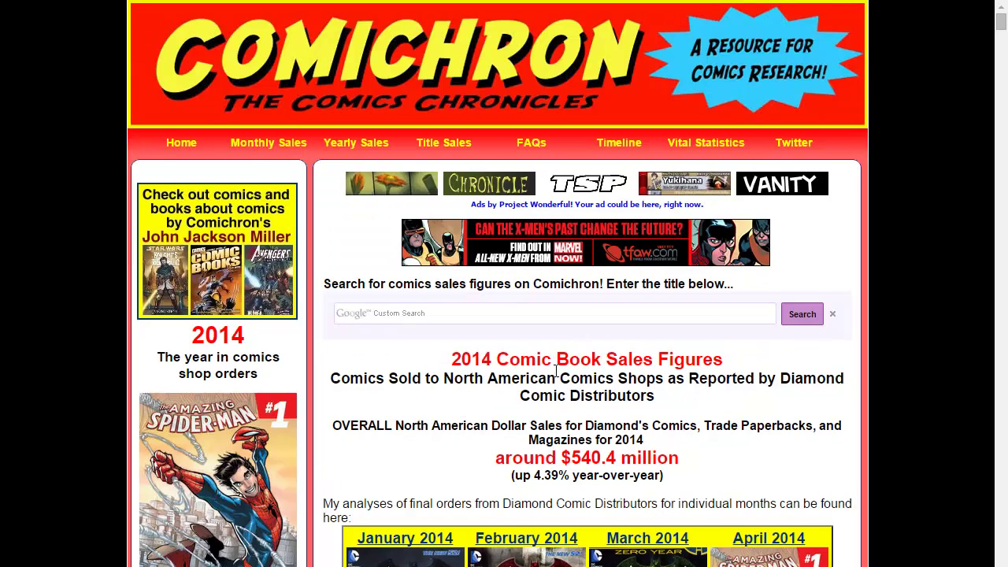
Step: Go back to the 2013 year overview and open the October 2013 sales figures
{"action": "scroll", "coordinate": [557, 370], "scroll_direction": "down", "scroll_amount": 10}
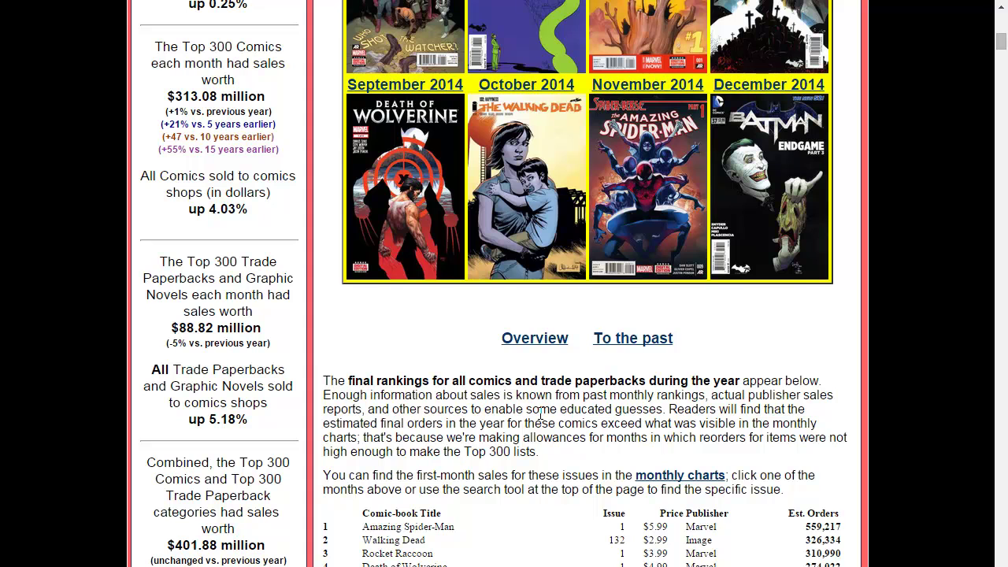
{"action": "left_click", "coordinate": [634, 339]}
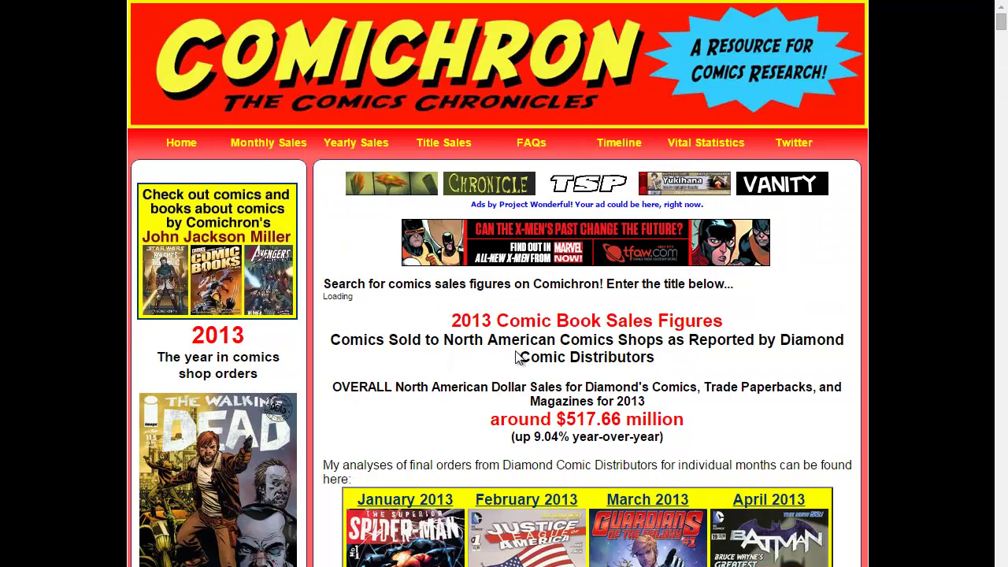
{"action": "scroll", "coordinate": [512, 375], "scroll_direction": "down", "scroll_amount": 6}
{"action": "scroll", "coordinate": [515, 386], "scroll_direction": "down", "scroll_amount": 1}
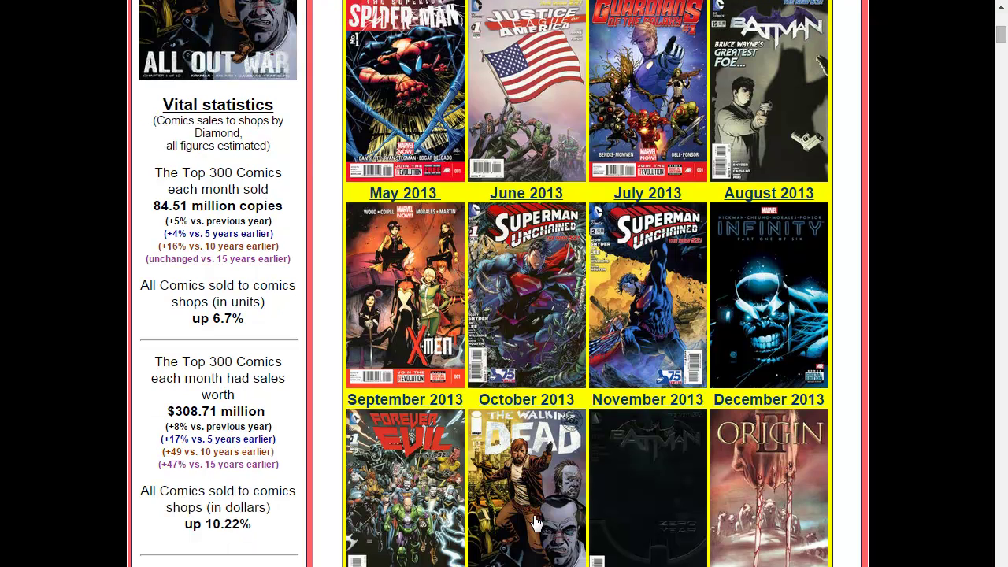
{"action": "left_click", "coordinate": [524, 404]}
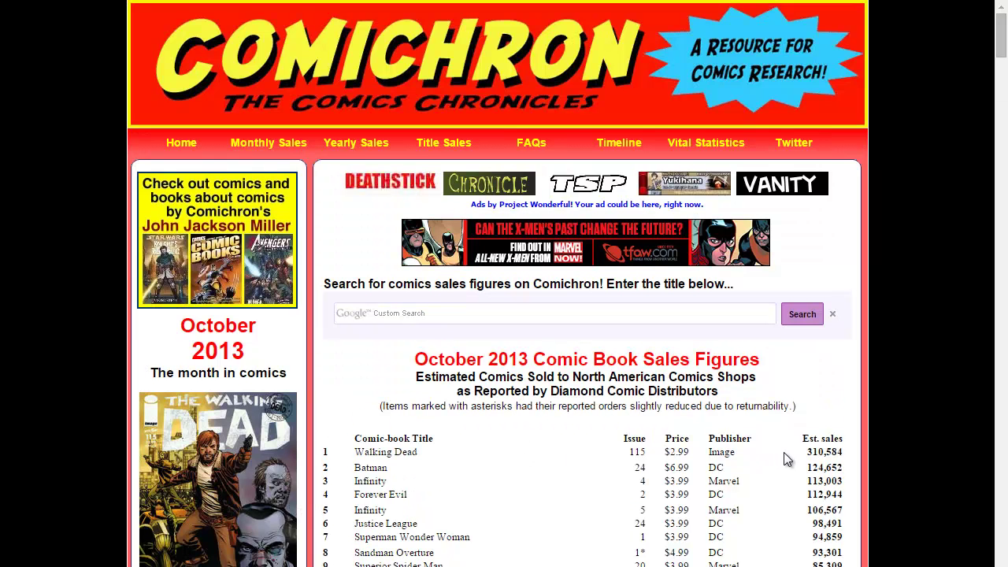
Step: Copy Walking Dead issue 115's estimated sales figure into C7 in Excel and move up to the season 3 cell, C6
{"action": "left_click_drag", "start_coordinate": [842, 455], "coordinate": [801, 450]}
{"action": "key", "text": "ctrl+c"}
{"action": "key", "text": "alt+Tab"}
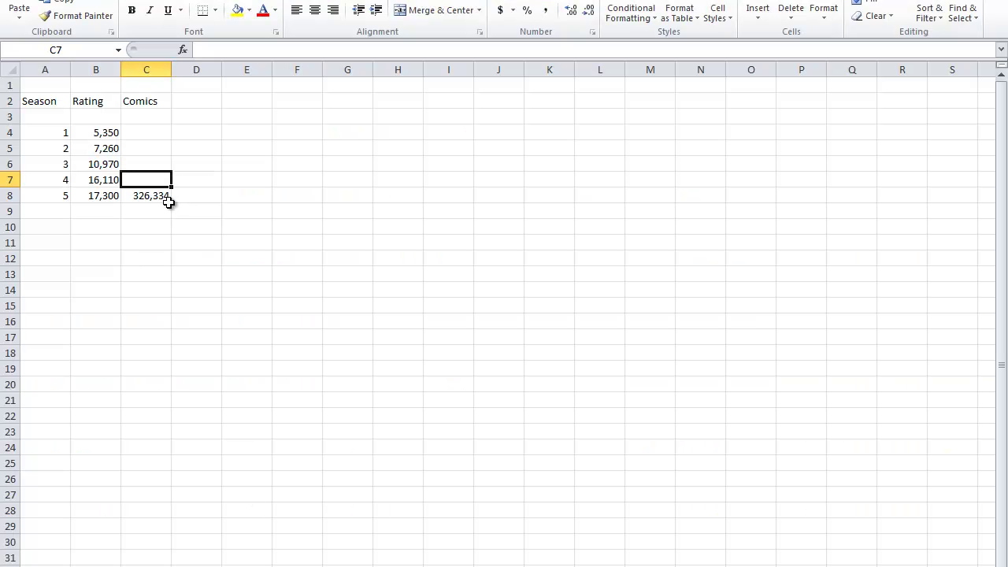
{"action": "key", "text": "ctrl+v"}
{"action": "key", "text": "Up"}
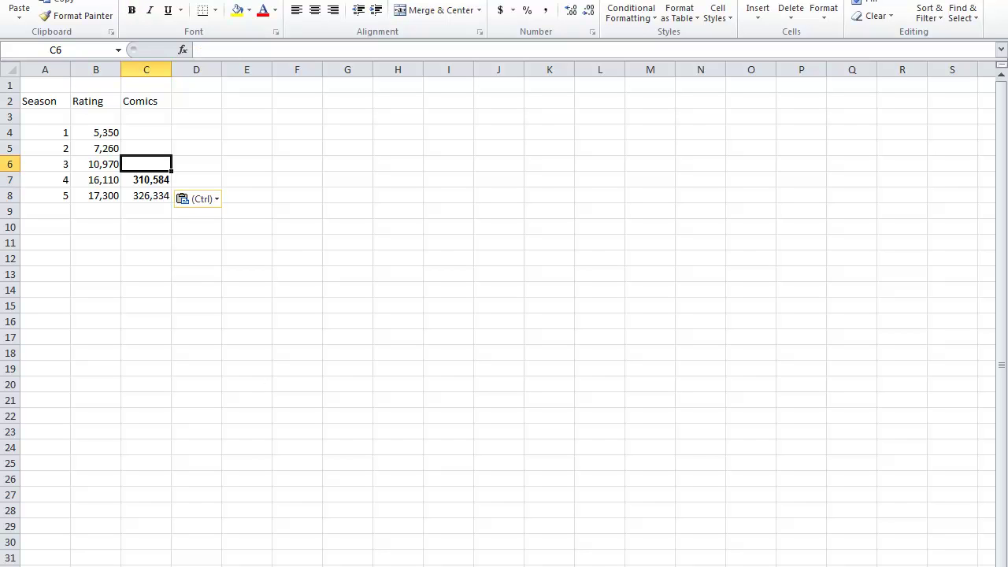
Step: Return to the October 2013 sales page in Chrome
{"action": "left_click", "coordinate": [510, 551]}
{"action": "left_click", "coordinate": [481, 477]}
{"action": "scroll", "coordinate": [481, 477], "scroll_direction": "down", "scroll_amount": 1}
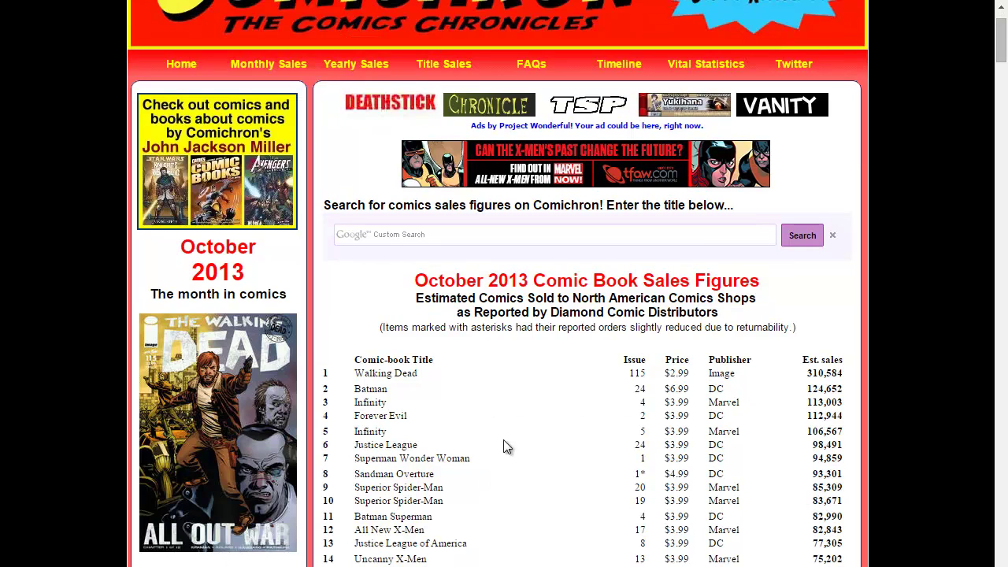
Step: Switch back to Excel and delete the empty row 3 between the headers and the season data
{"action": "key", "text": "alt+Tab"}
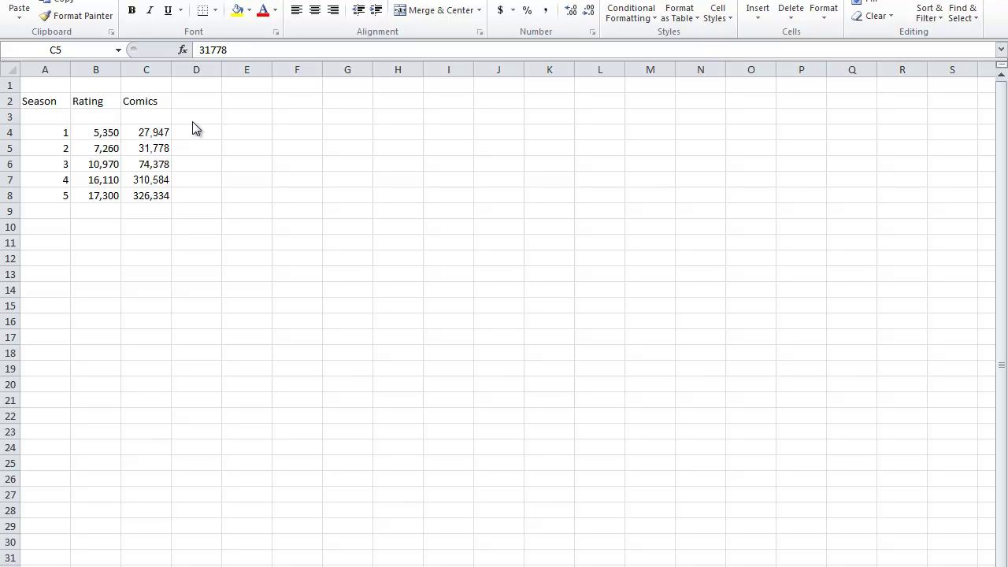
{"action": "right_click", "coordinate": [10, 117]}
{"action": "left_click", "coordinate": [49, 236]}
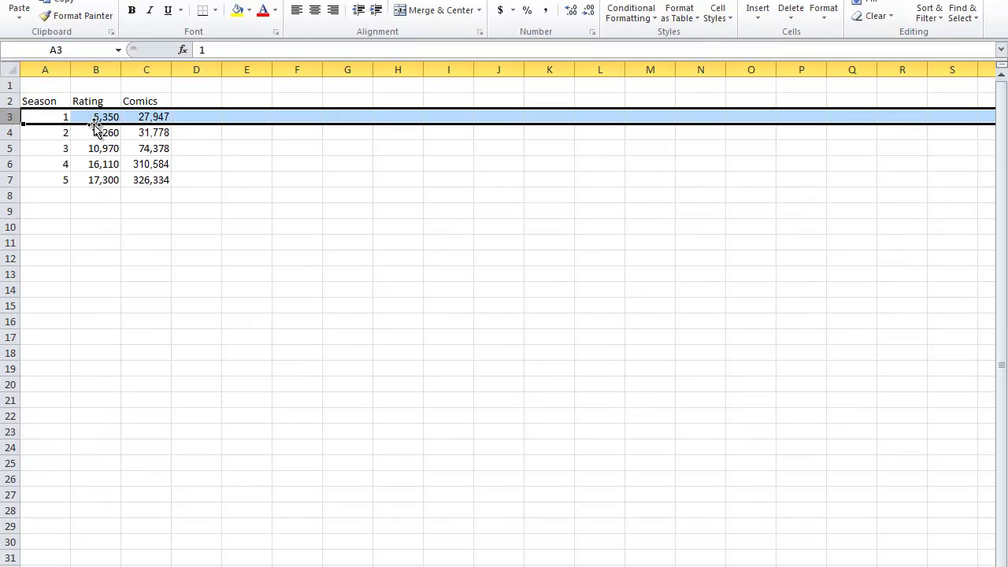
Step: Insert a markers-only scatter chart of B2:C7 and enlarge it beside the table to about columns E to P, rows 2 to 26
{"action": "left_click_drag", "start_coordinate": [95, 104], "coordinate": [151, 174]}
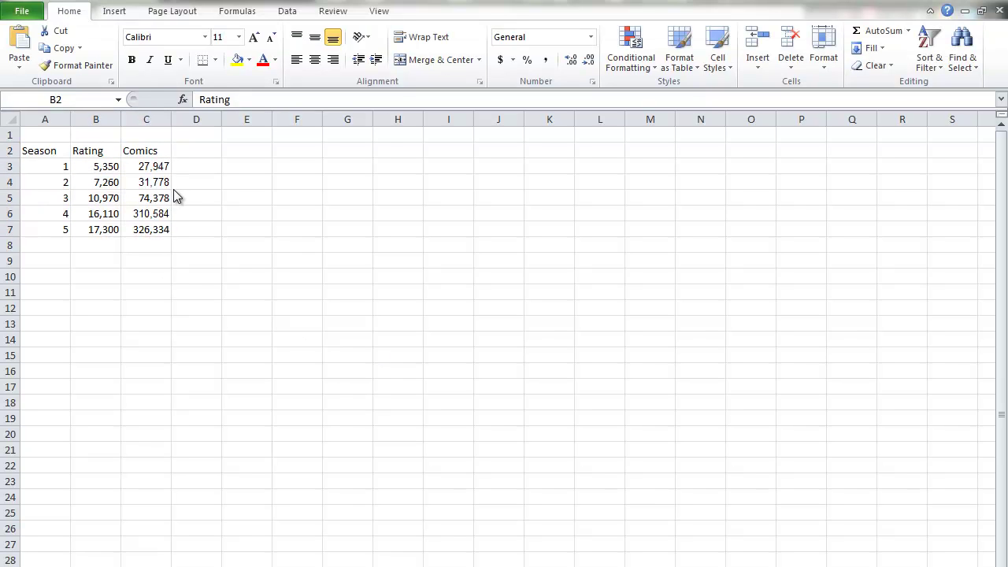
{"action": "left_click", "coordinate": [116, 18]}
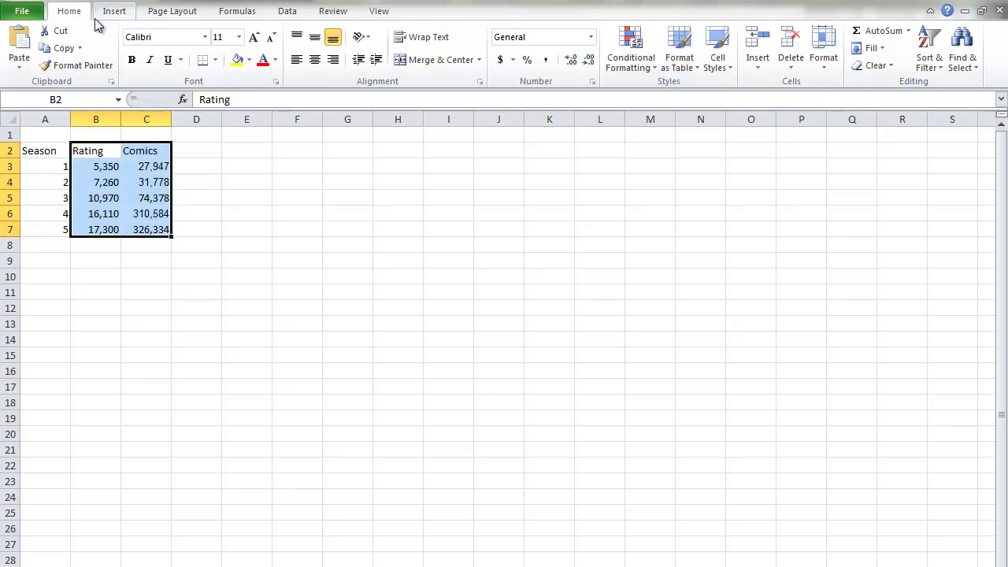
{"action": "left_click", "coordinate": [113, 14]}
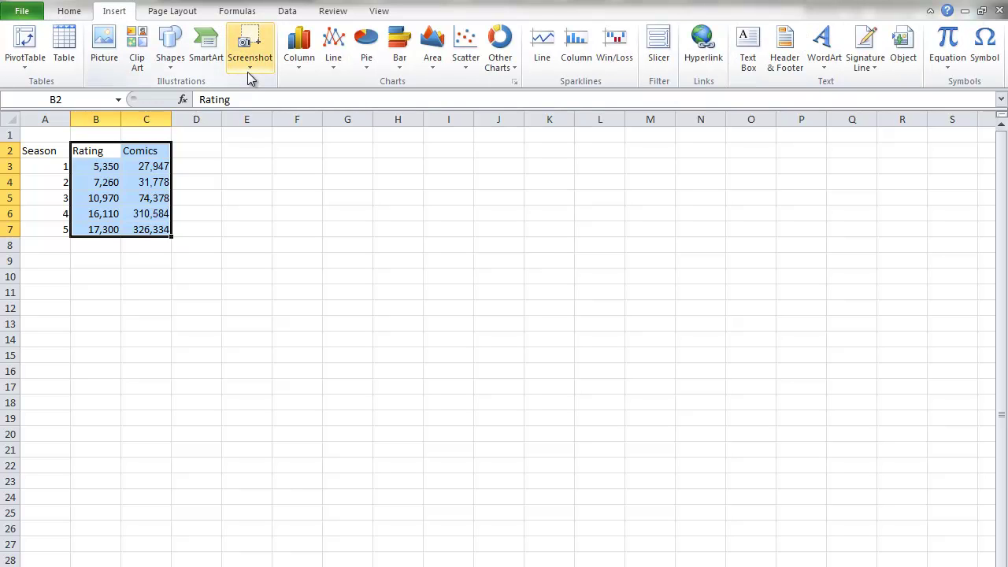
{"action": "left_click", "coordinate": [465, 46]}
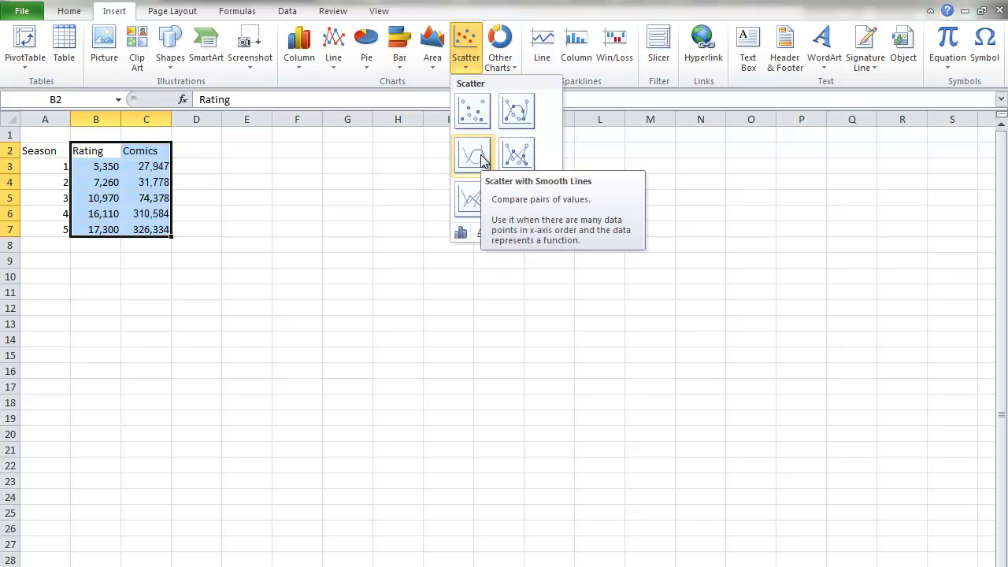
{"action": "left_click", "coordinate": [473, 114]}
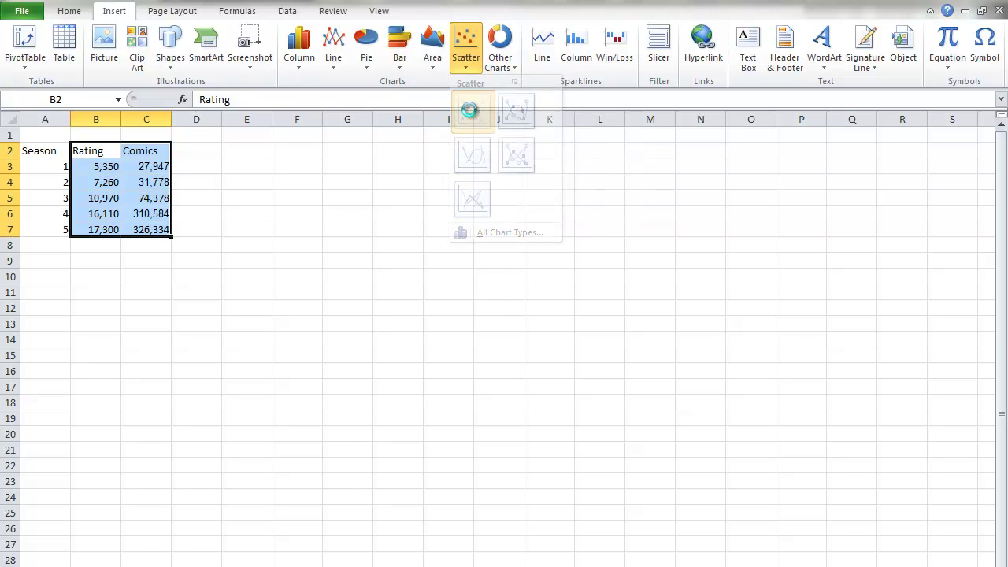
{"action": "left_click_drag", "start_coordinate": [361, 344], "coordinate": [253, 164]}
{"action": "left_click_drag", "start_coordinate": [599, 369], "coordinate": [807, 538]}
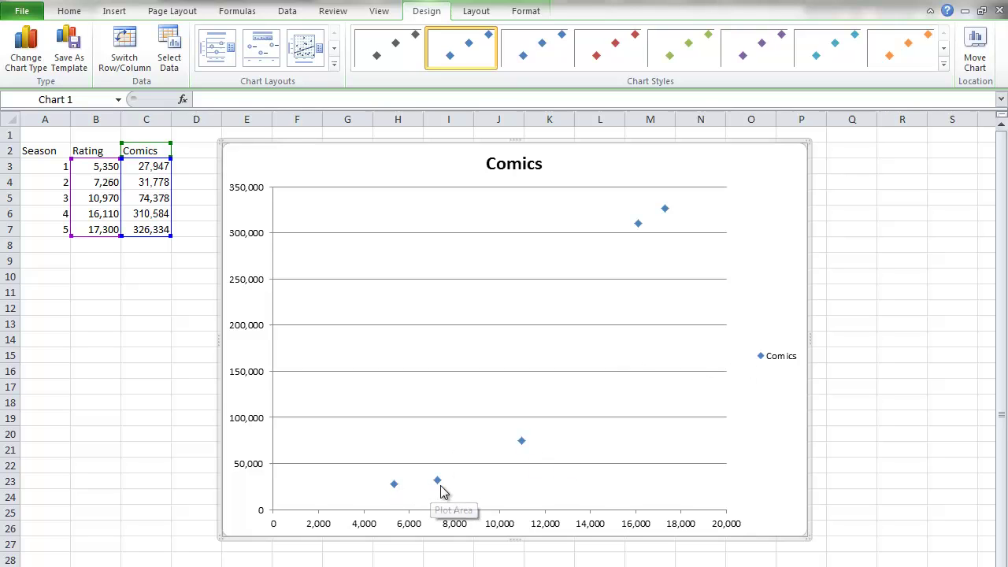
Step: Add a horizontal axis title below the scatter chart's axis
{"action": "mouse_move", "coordinate": [442, 491]}
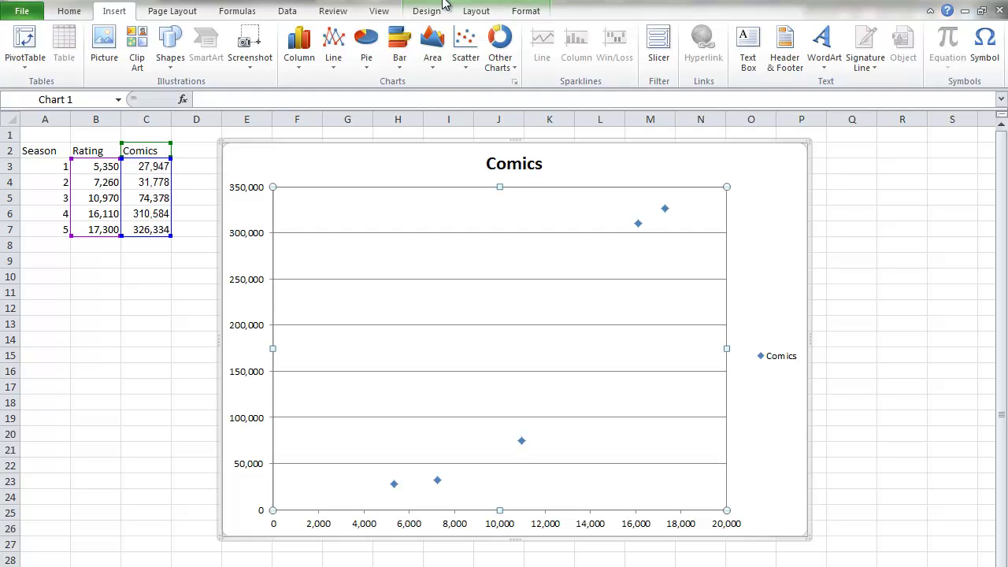
{"action": "left_click", "coordinate": [427, 11]}
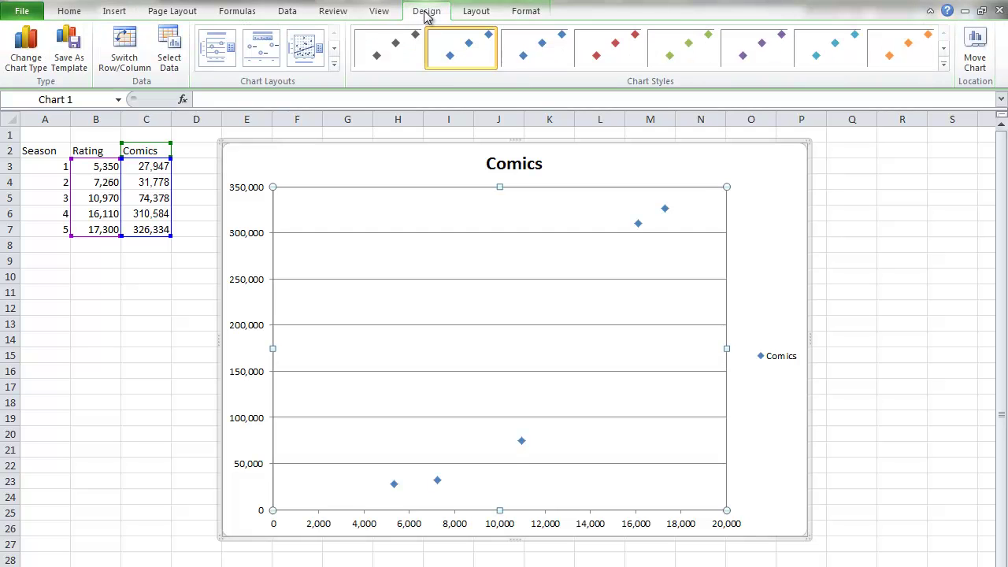
{"action": "left_click", "coordinate": [476, 11]}
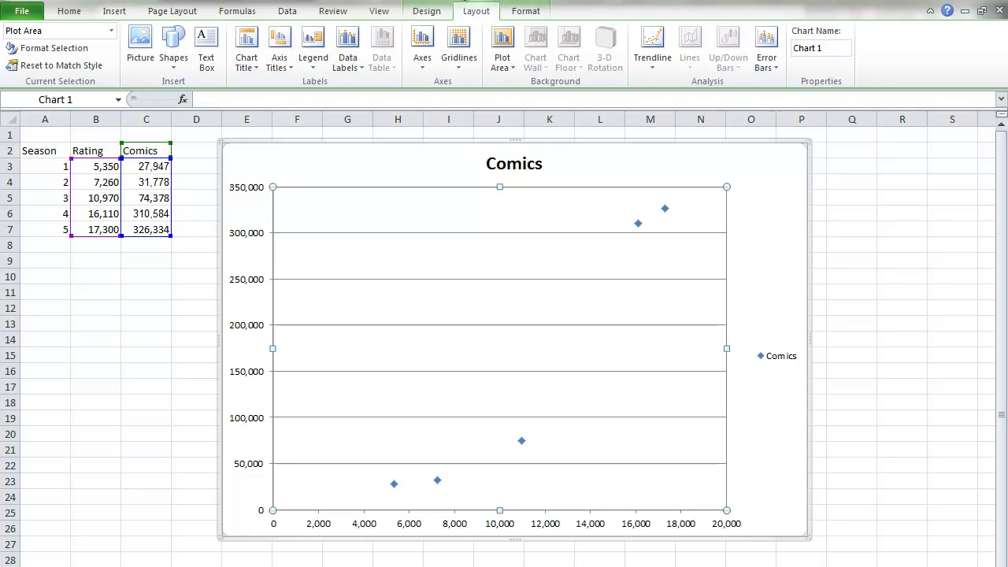
{"action": "left_click", "coordinate": [284, 62]}
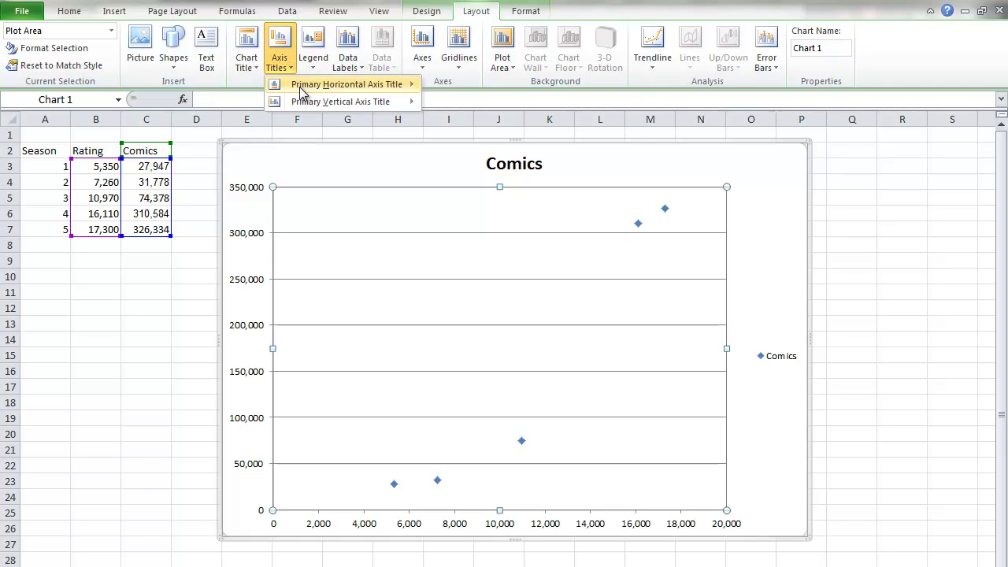
{"action": "mouse_move", "coordinate": [311, 87]}
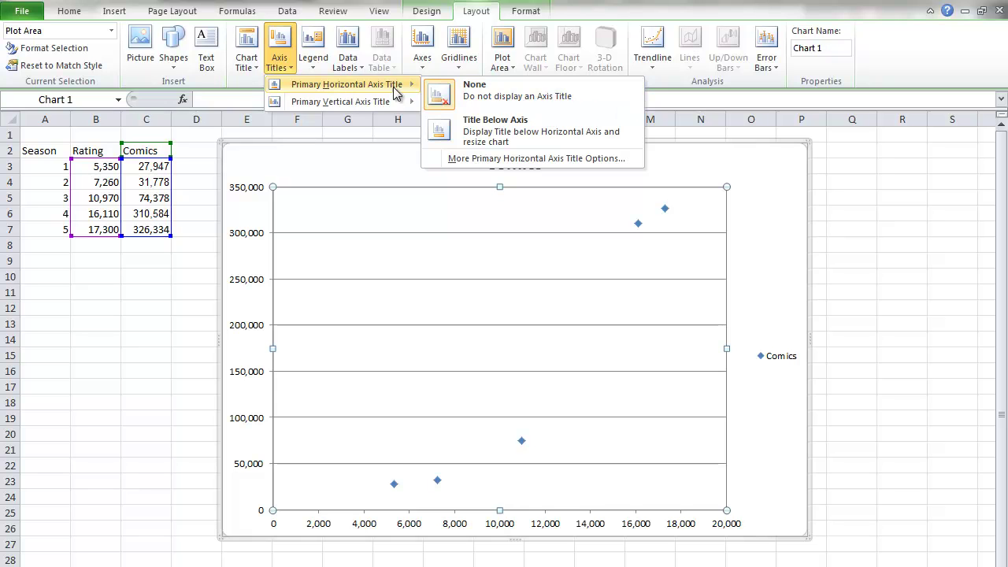
{"action": "left_click", "coordinate": [470, 136]}
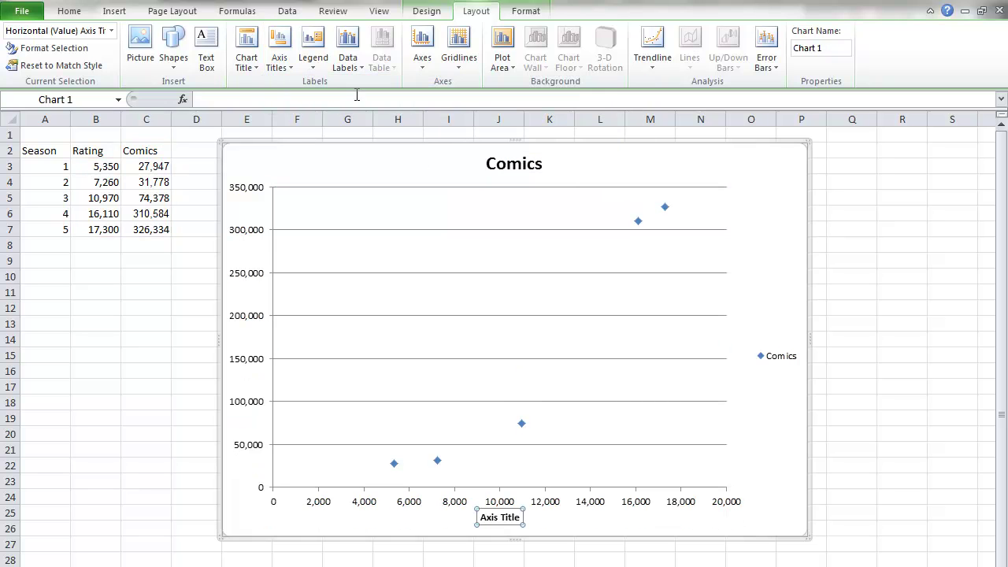
Step: Add a vertical axis title with vertical text to the scatter chart
{"action": "left_click", "coordinate": [279, 49]}
{"action": "mouse_move", "coordinate": [302, 106]}
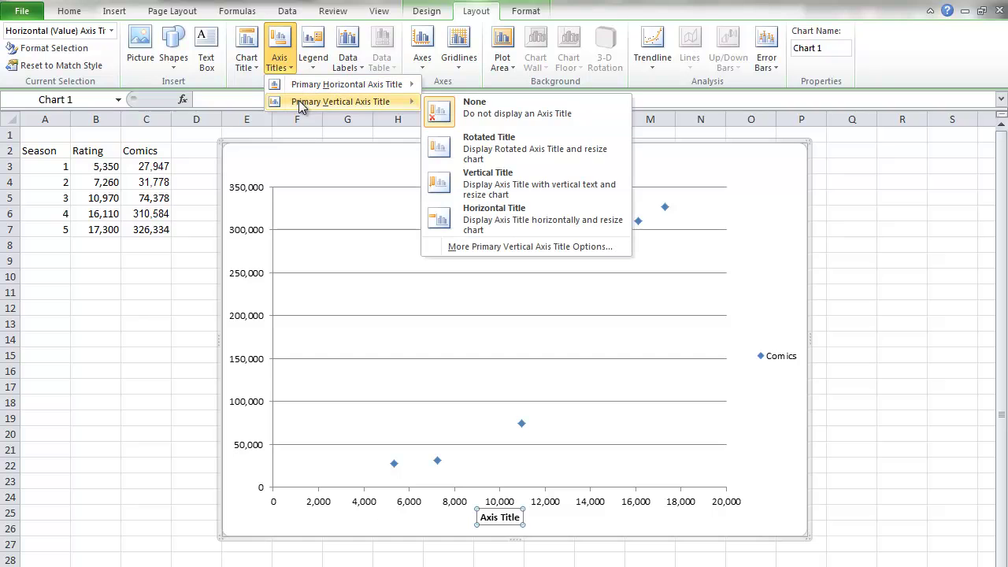
{"action": "left_click", "coordinate": [490, 187]}
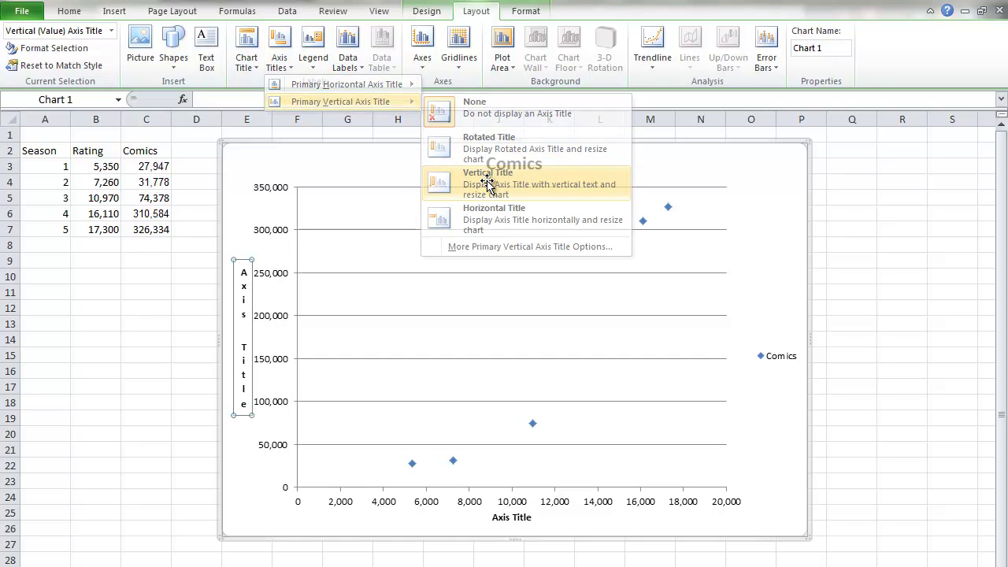
Step: Replace the vertical axis title's placeholder text with "Comic Sales"
{"action": "left_click", "coordinate": [244, 293]}
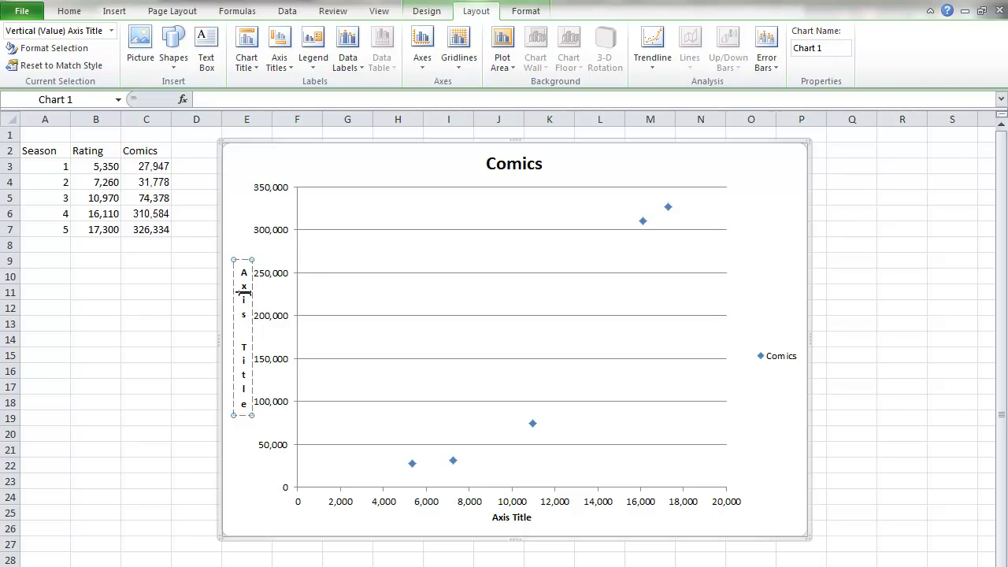
{"action": "left_click_drag", "start_coordinate": [242, 268], "coordinate": [243, 406]}
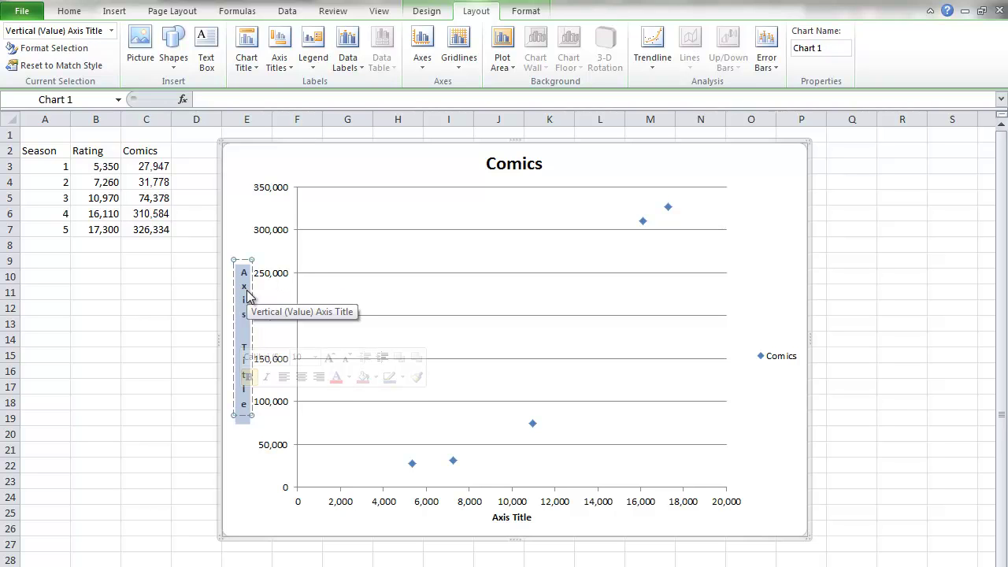
{"action": "type", "text": "Comic"}
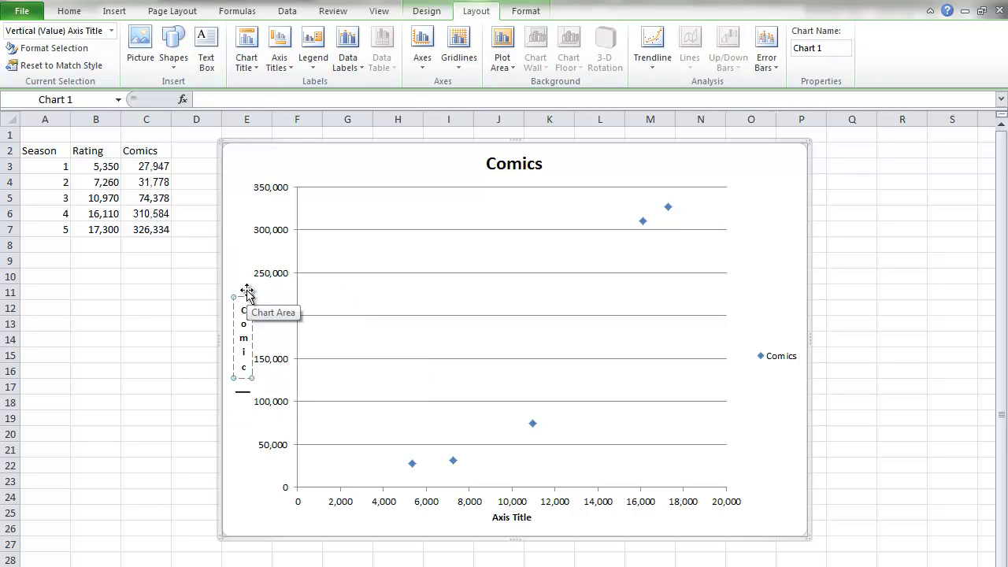
{"action": "type", "text": " Sales"}
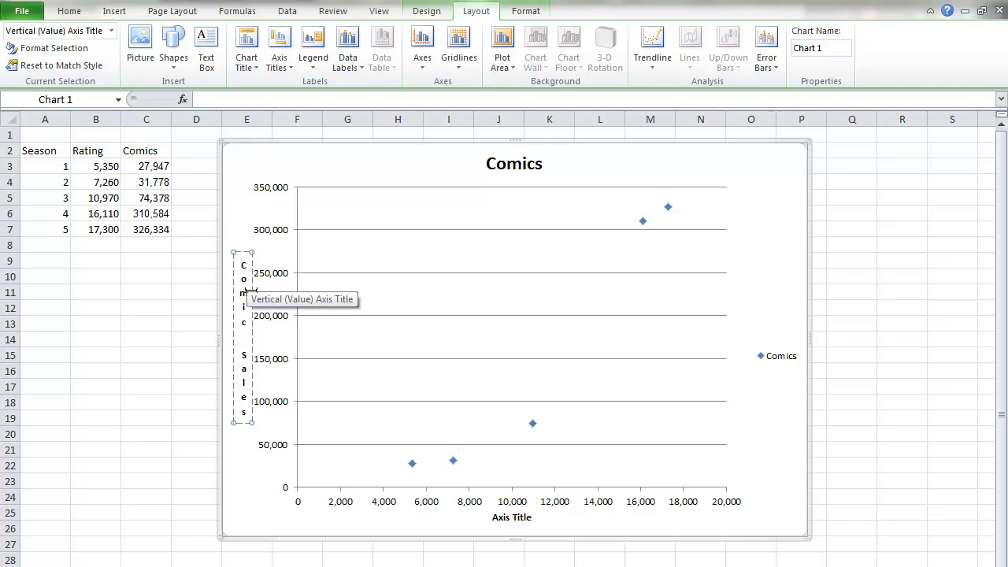
Step: Replace the horizontal axis title's placeholder text with "Show Viewers"
{"action": "left_click", "coordinate": [524, 517]}
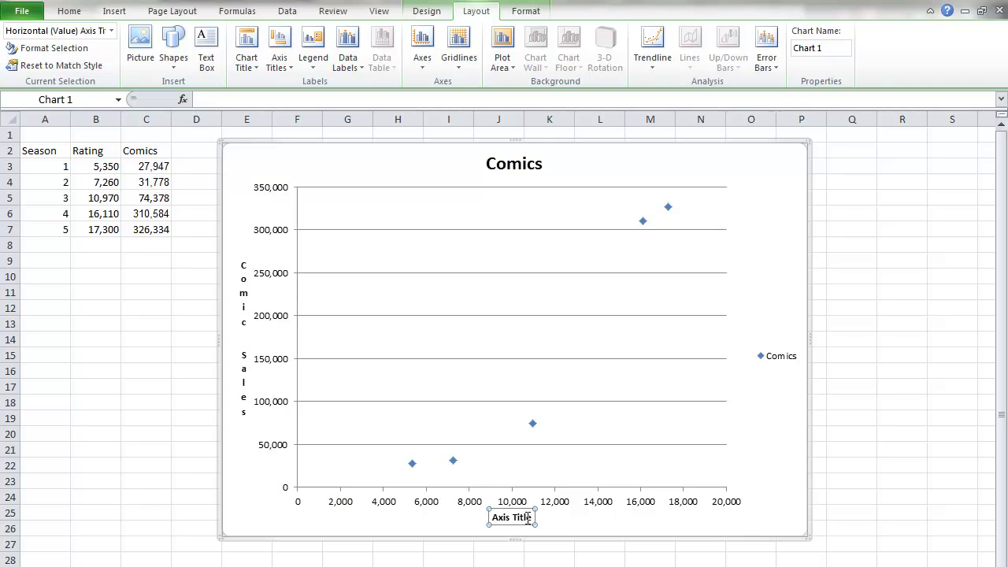
{"action": "left_click_drag", "start_coordinate": [534, 518], "coordinate": [493, 517]}
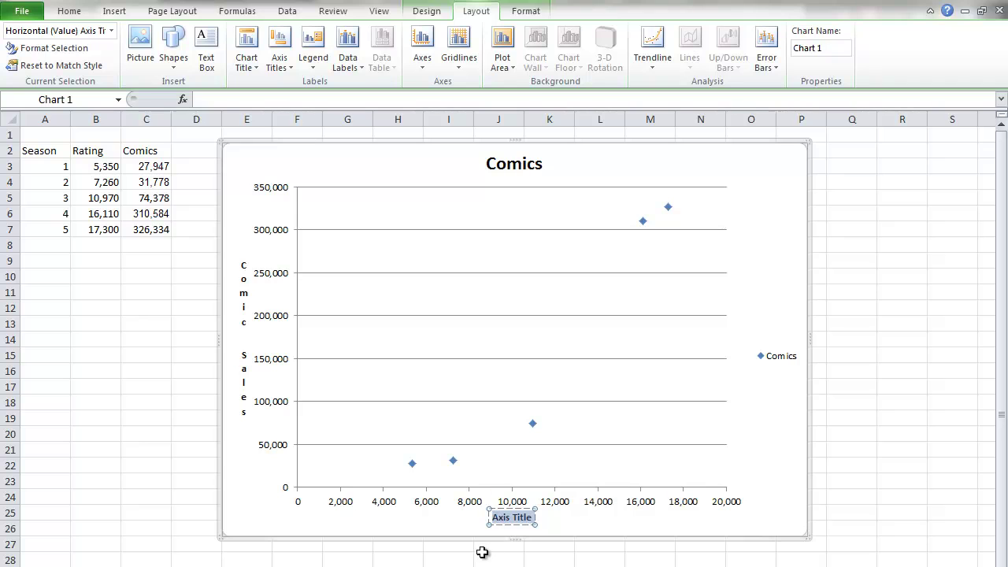
{"action": "type", "text": "Sh"}
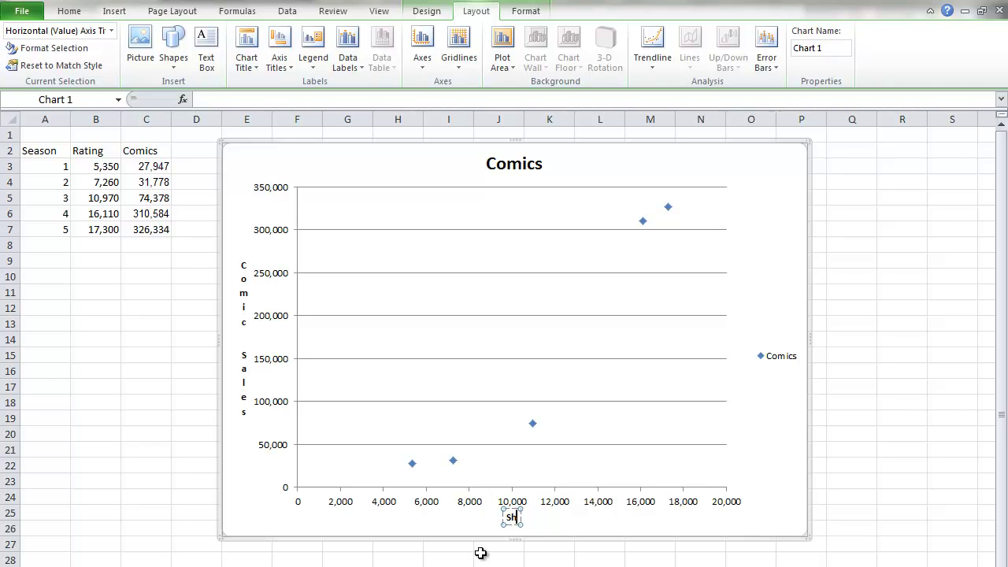
{"action": "type", "text": "ow Viewers"}
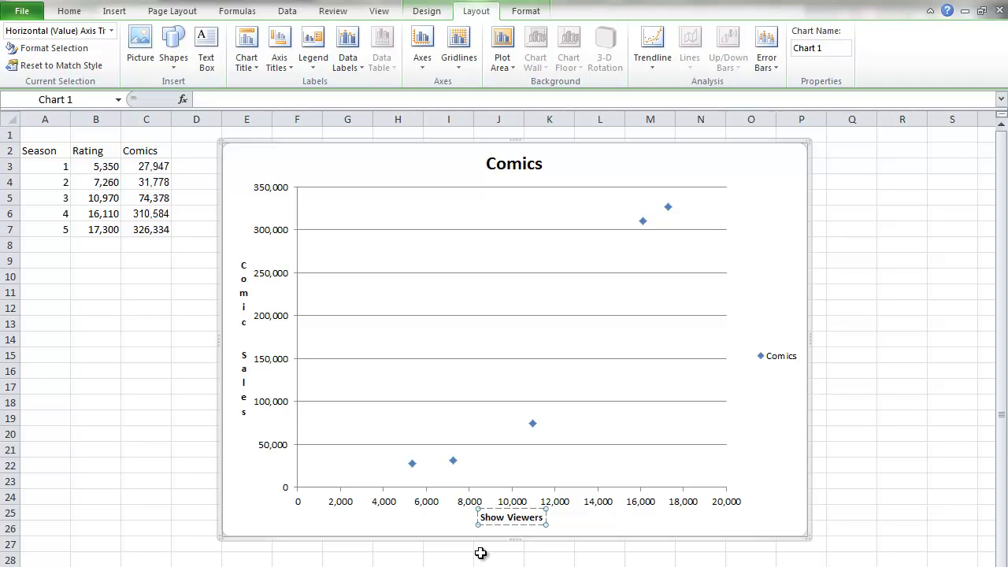
{"action": "left_click", "coordinate": [561, 520]}
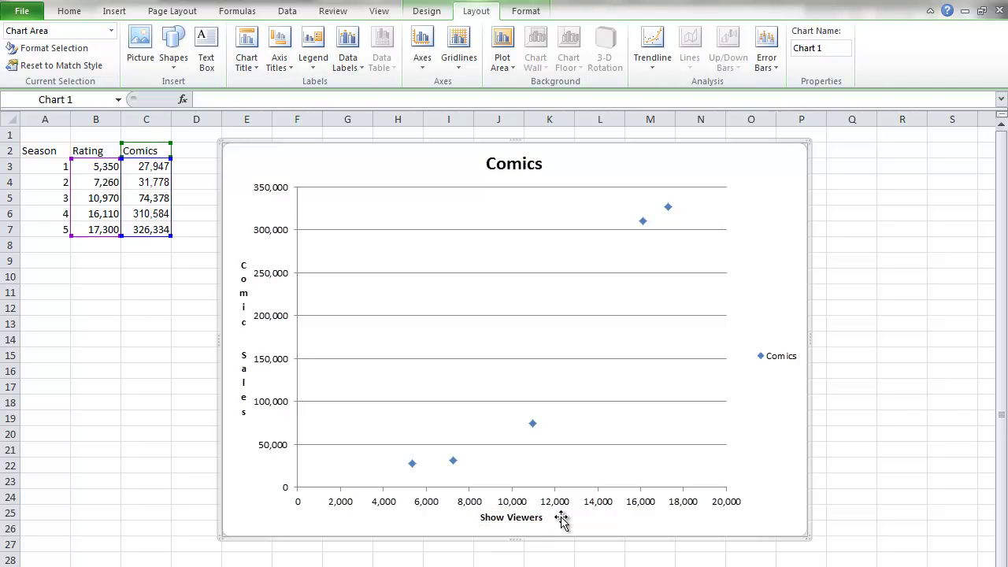
{"action": "left_click", "coordinate": [527, 329]}
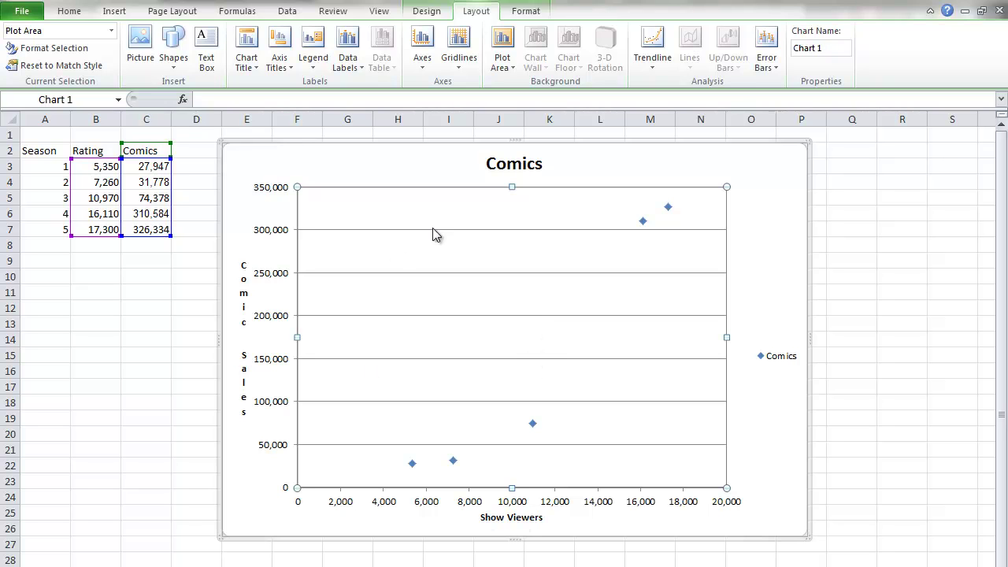
Step: Change the chart title from the series name to "Comparing the Walking Dead"
{"action": "left_click", "coordinate": [499, 169]}
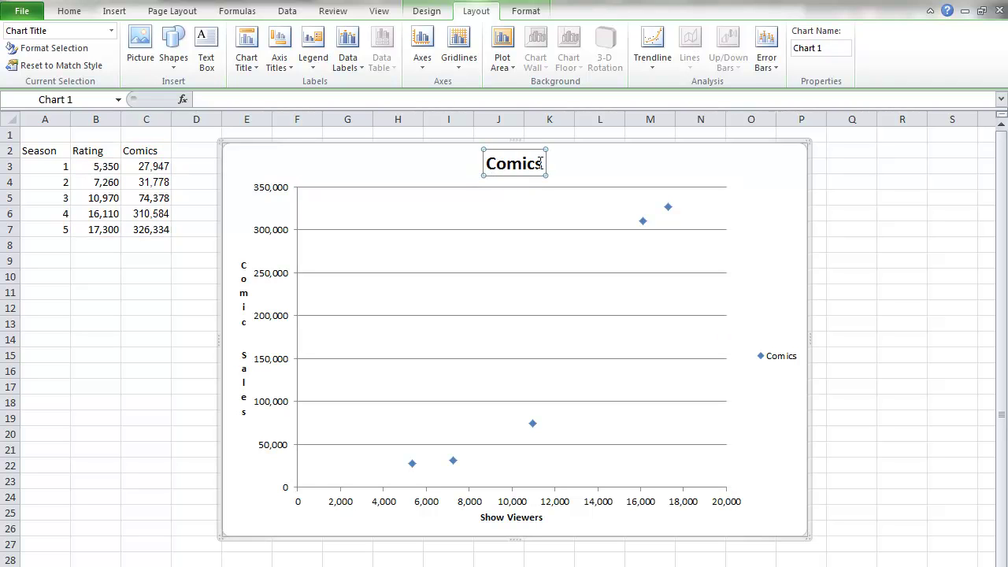
{"action": "double_click", "coordinate": [540, 164]}
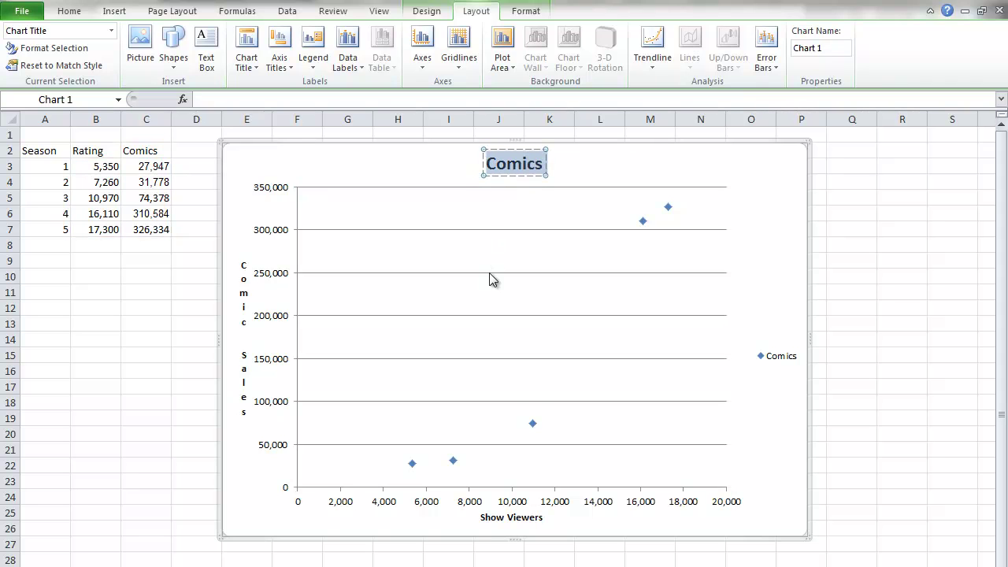
{"action": "type", "text": "Co"}
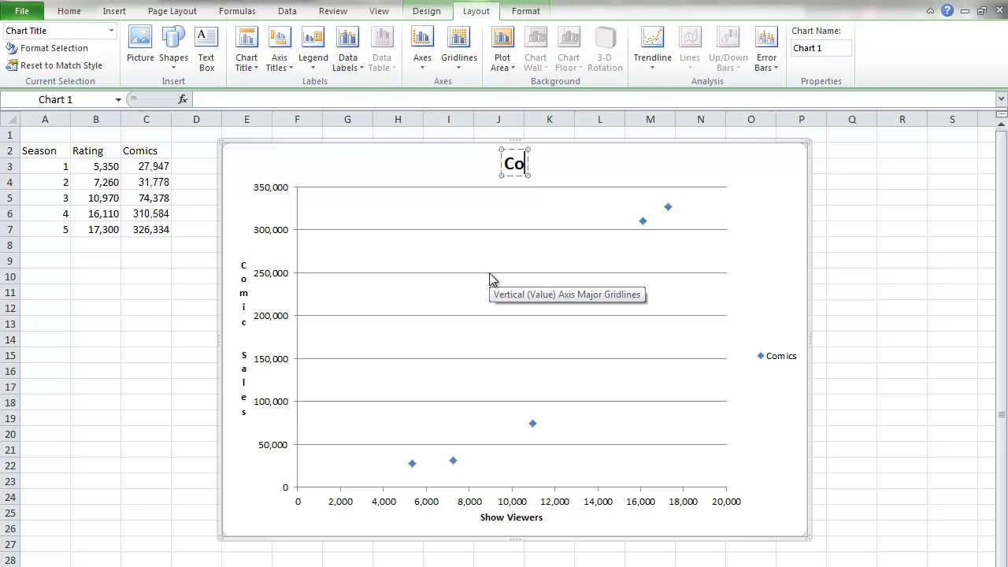
{"action": "type", "text": "mparing the Walking Dead"}
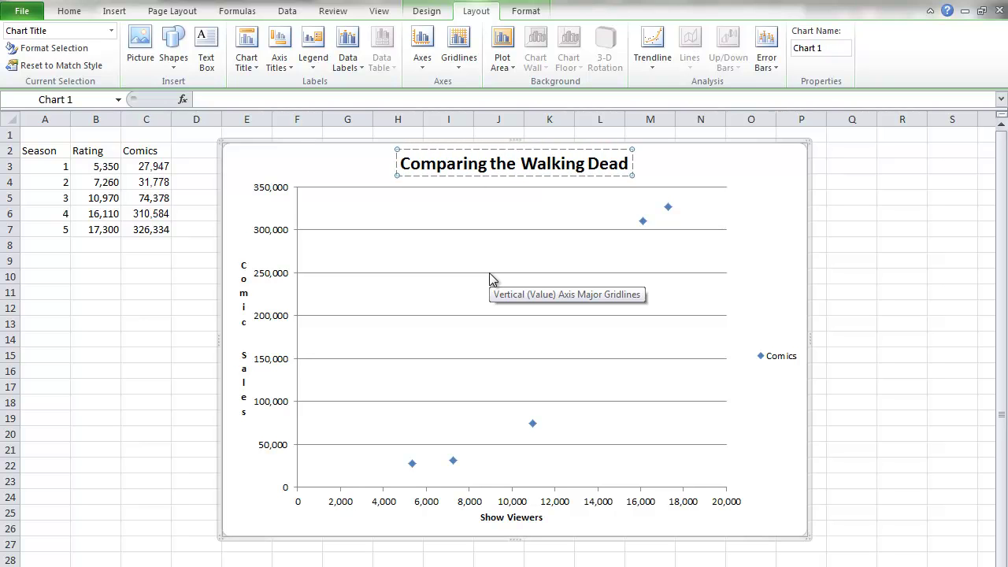
{"action": "left_click", "coordinate": [245, 345]}
{"action": "left_click", "coordinate": [487, 517]}
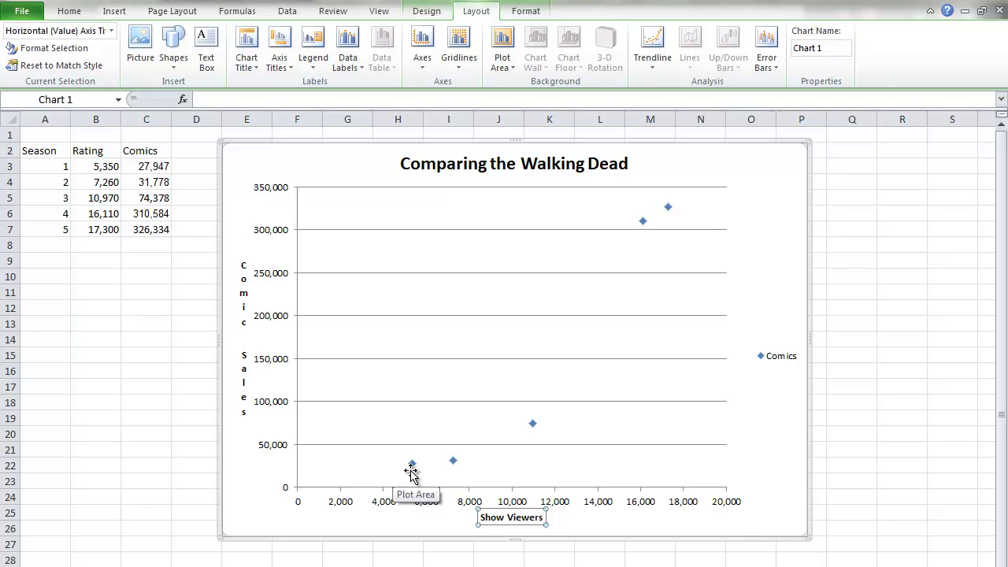
Step: Add a linear trendline to the Comics series with its equation and R-squared value displayed, and move that label into the plot's empty upper area
{"action": "left_click", "coordinate": [533, 425]}
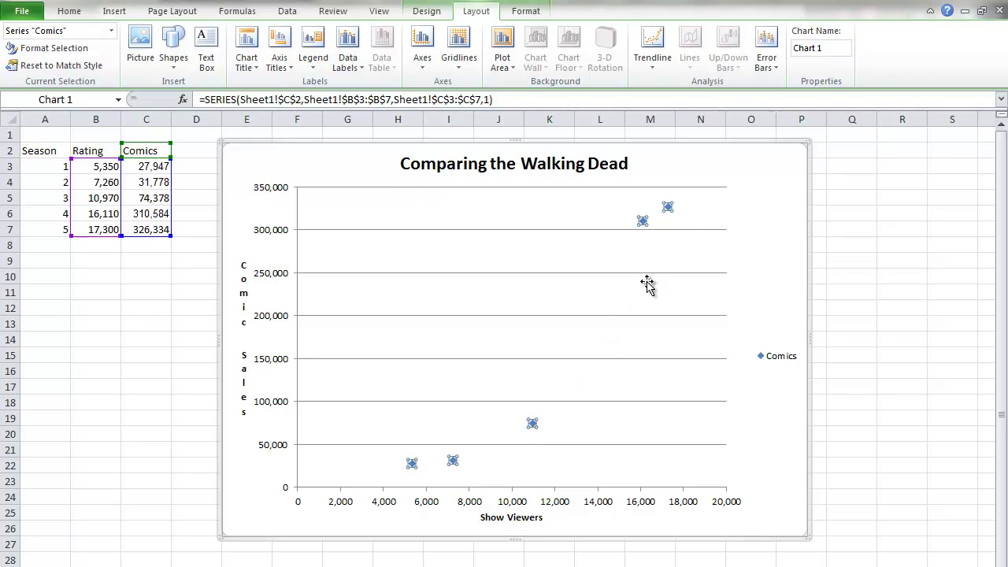
{"action": "right_click", "coordinate": [533, 425]}
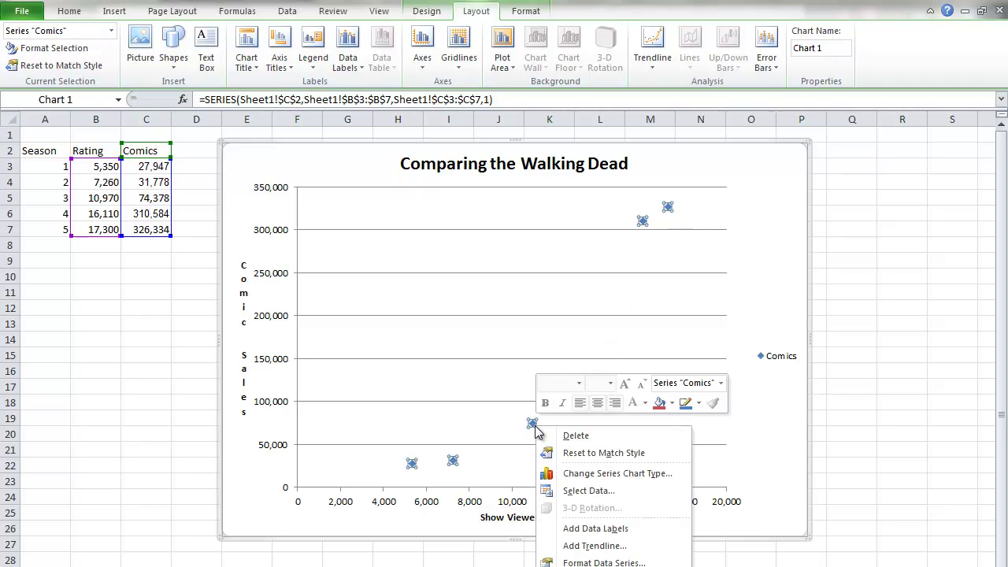
{"action": "left_click", "coordinate": [587, 545]}
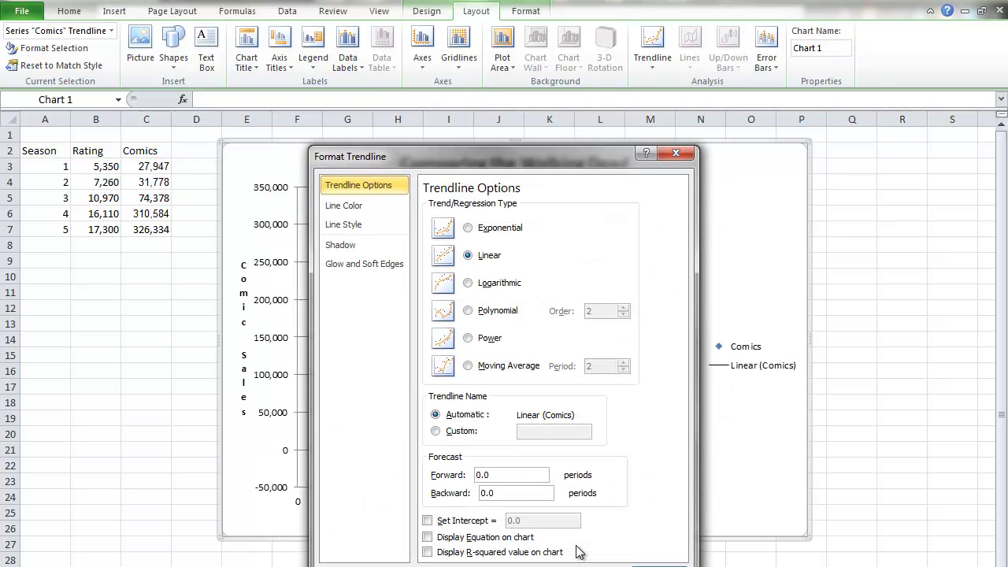
{"action": "left_click_drag", "start_coordinate": [517, 156], "coordinate": [510, 84]}
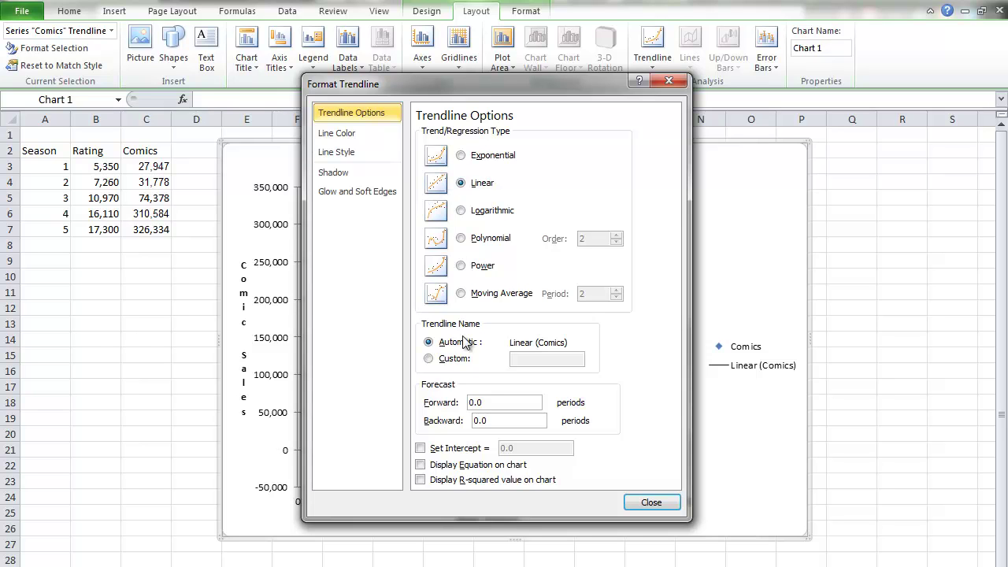
{"action": "left_click", "coordinate": [421, 465]}
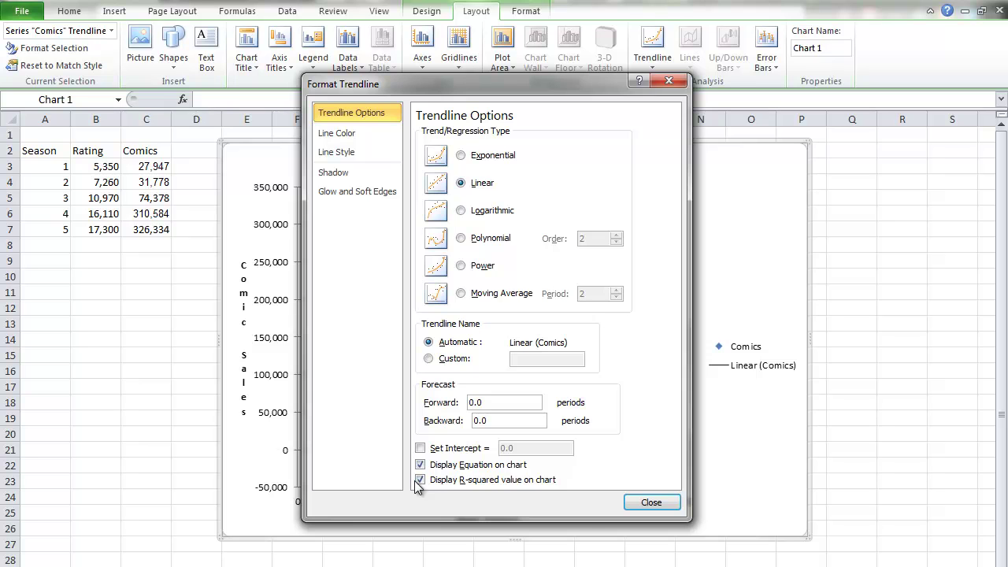
{"action": "left_click", "coordinate": [647, 503]}
{"action": "left_click", "coordinate": [577, 213]}
{"action": "left_click_drag", "start_coordinate": [577, 212], "coordinate": [480, 209]}
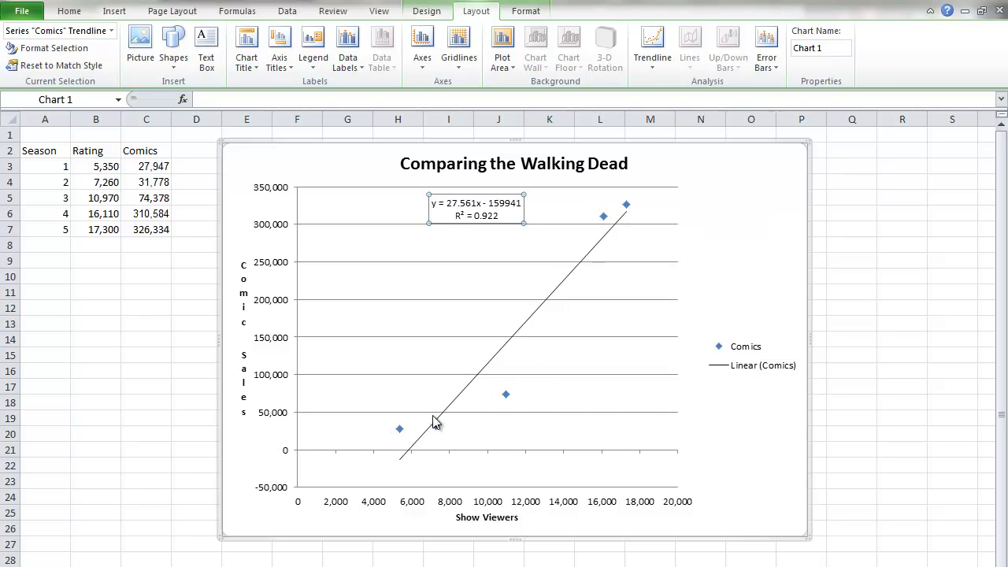
Step: Add an exponential trendline to the Comics series with its equation and R-squared value displayed on the chart
{"action": "right_click", "coordinate": [505, 396]}
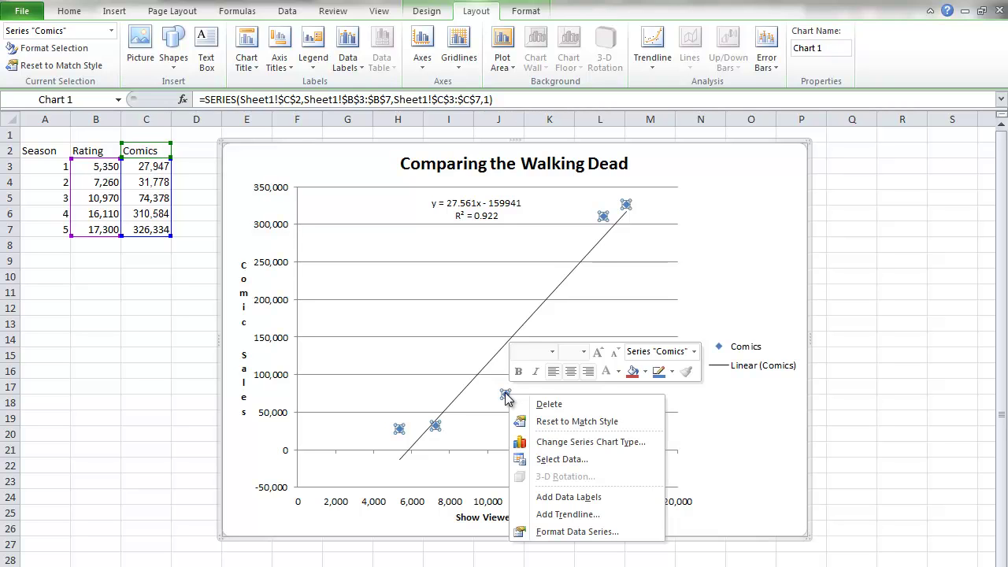
{"action": "left_click", "coordinate": [560, 513]}
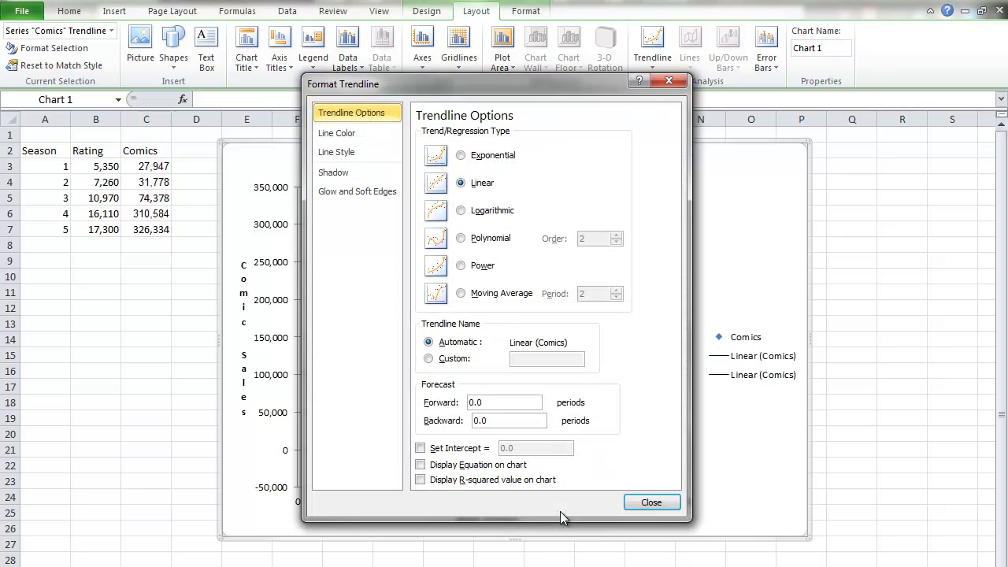
{"action": "left_click", "coordinate": [461, 156]}
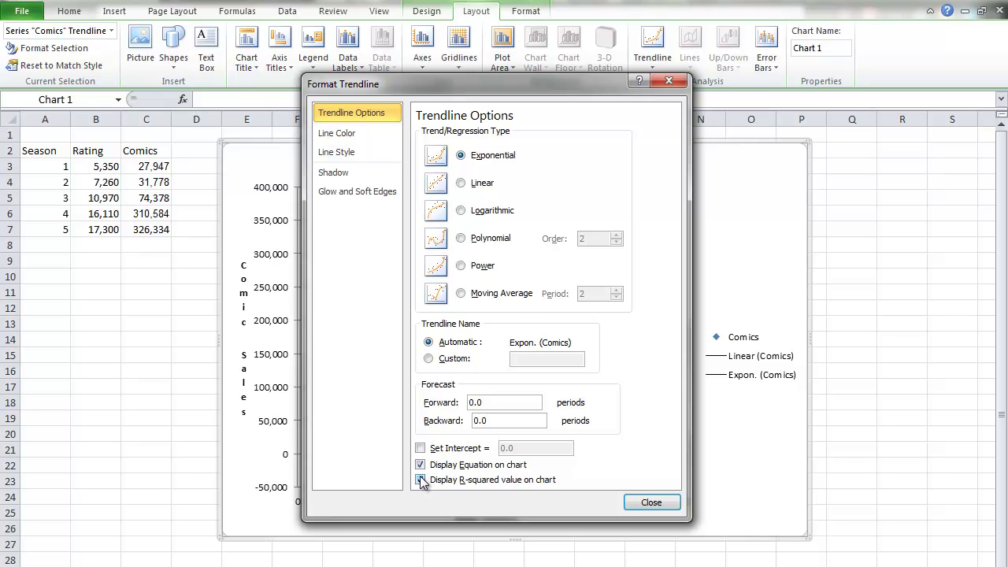
{"action": "left_click", "coordinate": [650, 501]}
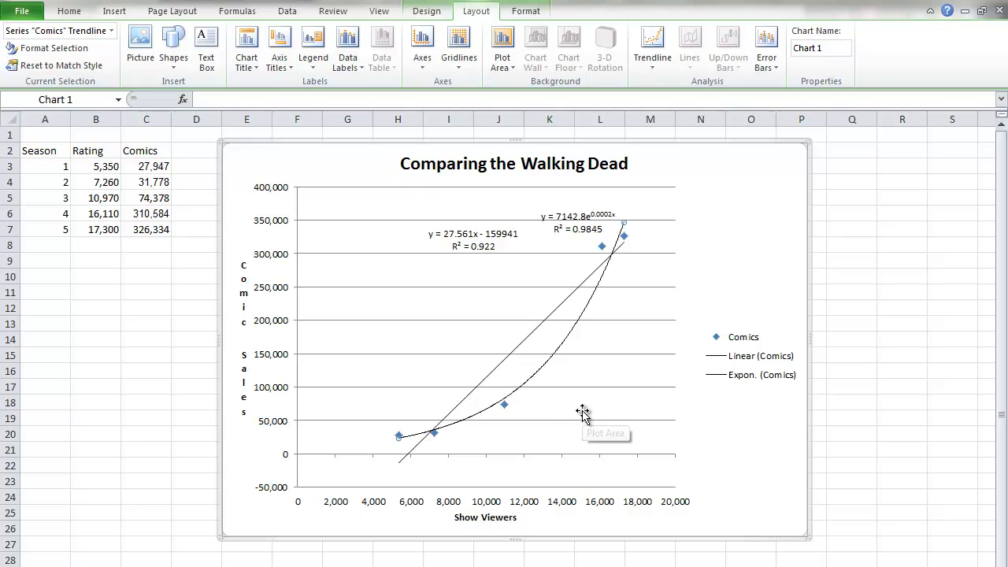
Step: Examine the coefficient and exponent of the exponential equation and compare the R-squared values of both trendlines
{"action": "left_click", "coordinate": [577, 229]}
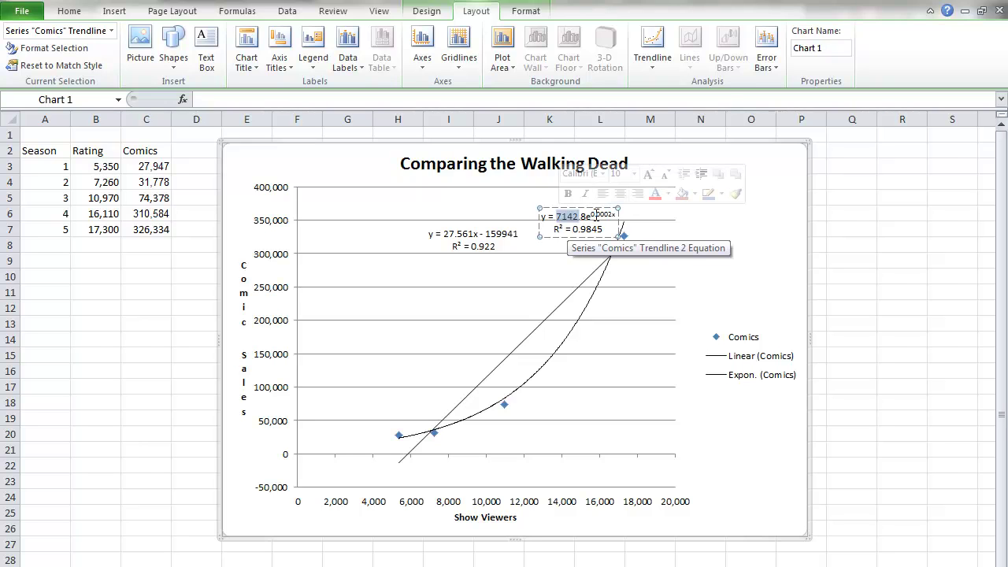
{"action": "left_click_drag", "start_coordinate": [588, 213], "coordinate": [614, 216]}
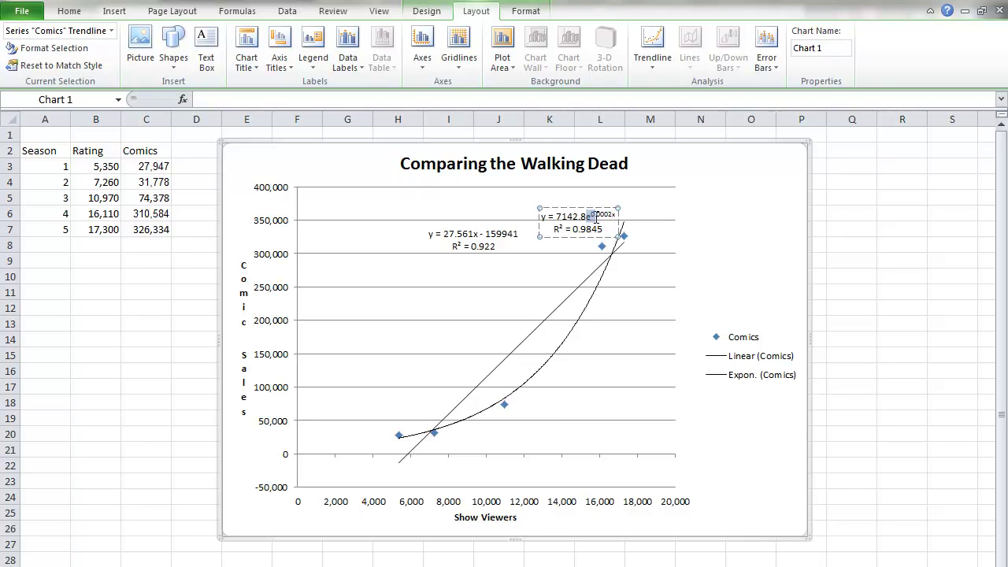
{"action": "left_click", "coordinate": [602, 226]}
{"action": "left_click_drag", "start_coordinate": [612, 216], "coordinate": [591, 217]}
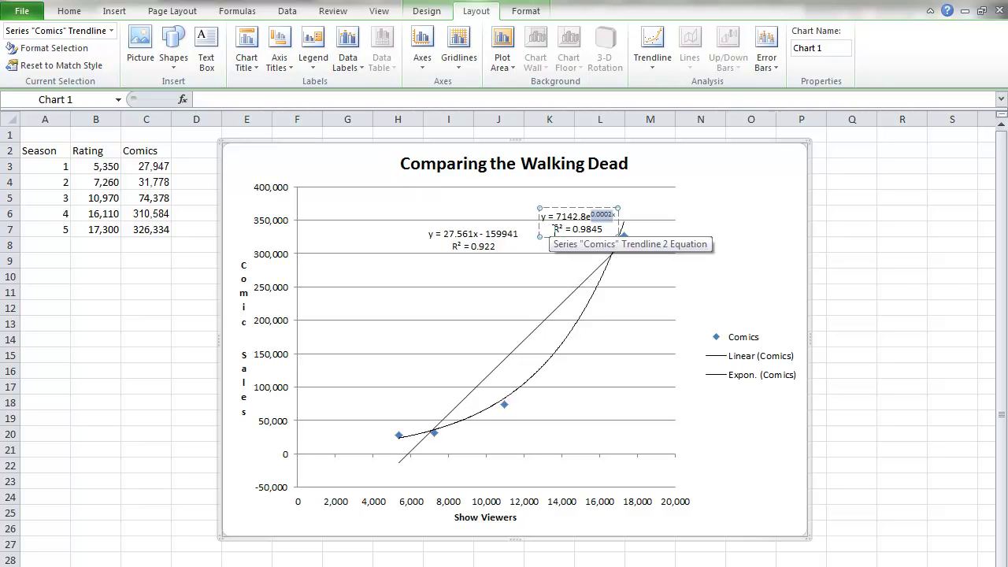
{"action": "left_click", "coordinate": [455, 247]}
{"action": "left_click_drag", "start_coordinate": [455, 247], "coordinate": [508, 243]}
{"action": "left_click", "coordinate": [508, 243]}
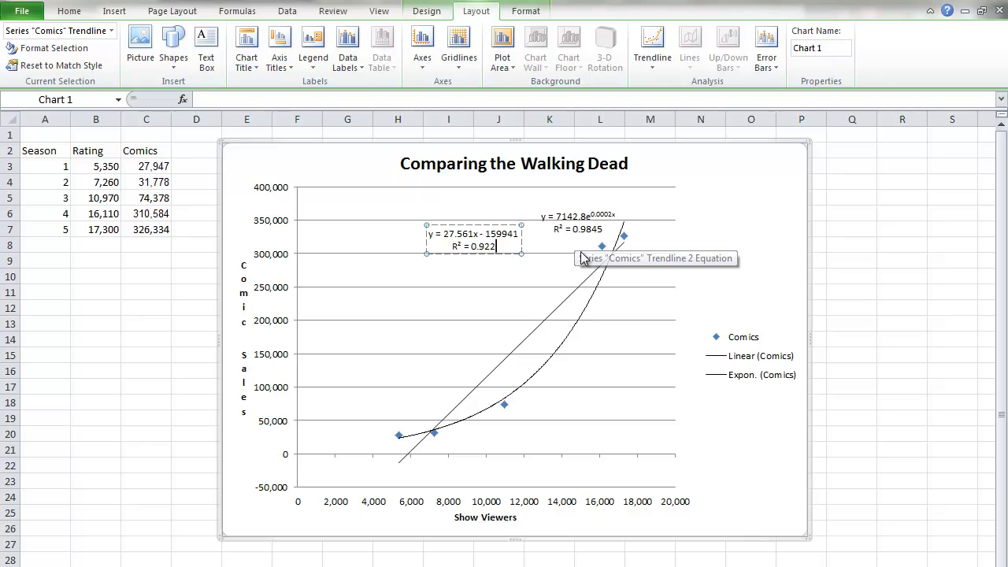
Step: Delete the exponential trendline from the scatter chart, keeping only the linear one
{"action": "left_click", "coordinate": [591, 307]}
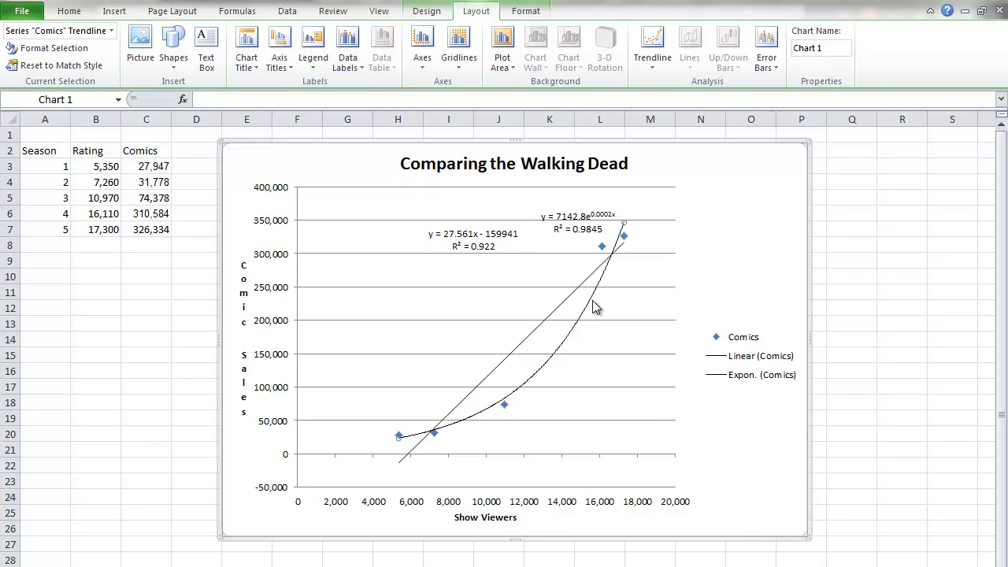
{"action": "right_click", "coordinate": [593, 304]}
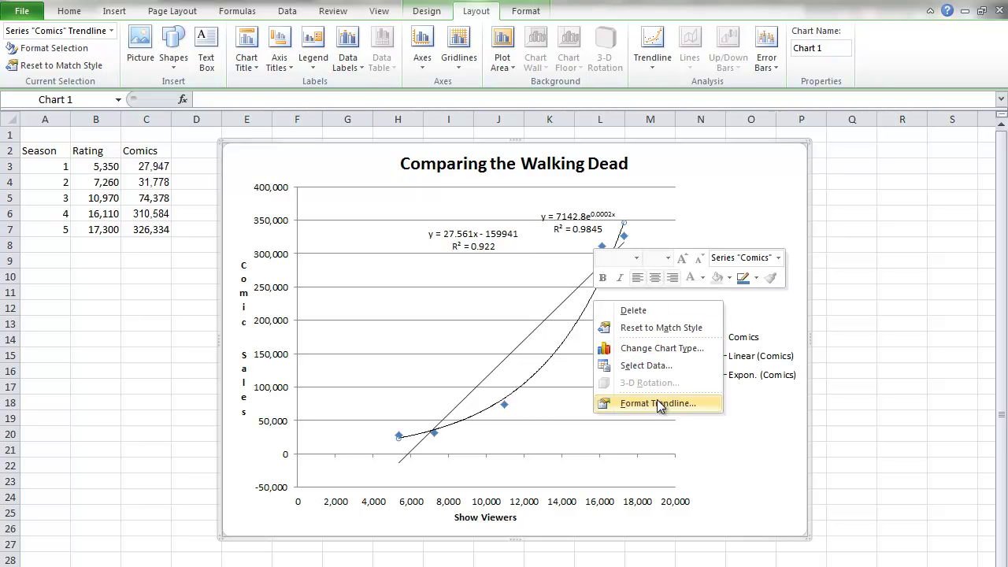
{"action": "left_click", "coordinate": [632, 310]}
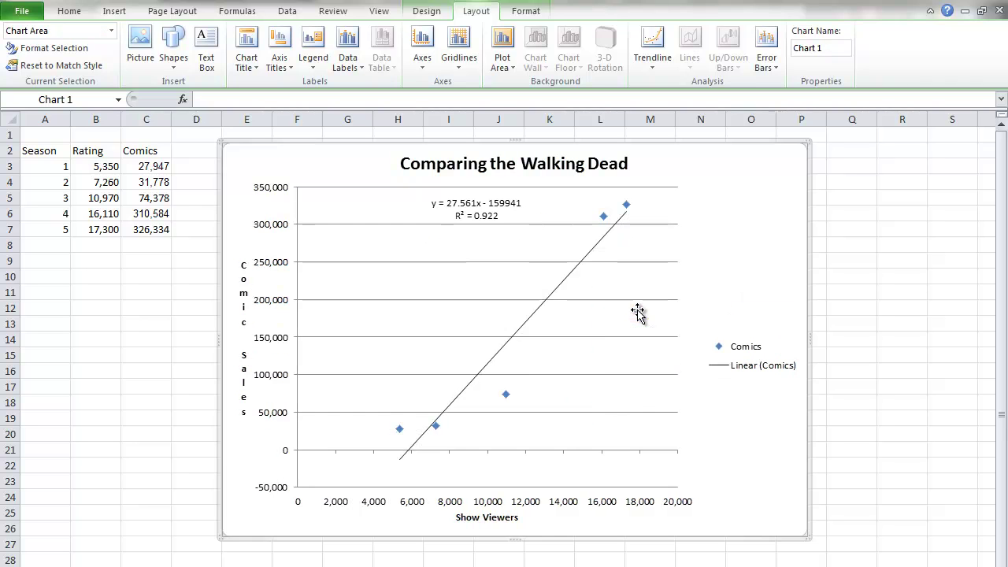
Step: Move the linear trendline's equation label beside the upper part of the line, just below the two highest points
{"action": "left_click_drag", "start_coordinate": [483, 215], "coordinate": [633, 279]}
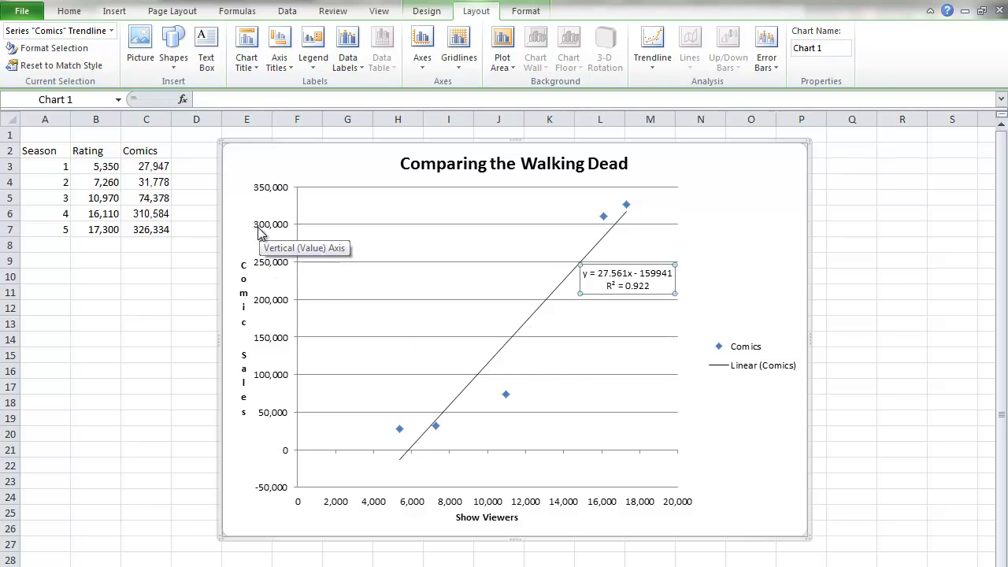
Step: Copy the entire Comparing the Walking Dead scatter chart
{"action": "left_click", "coordinate": [354, 161]}
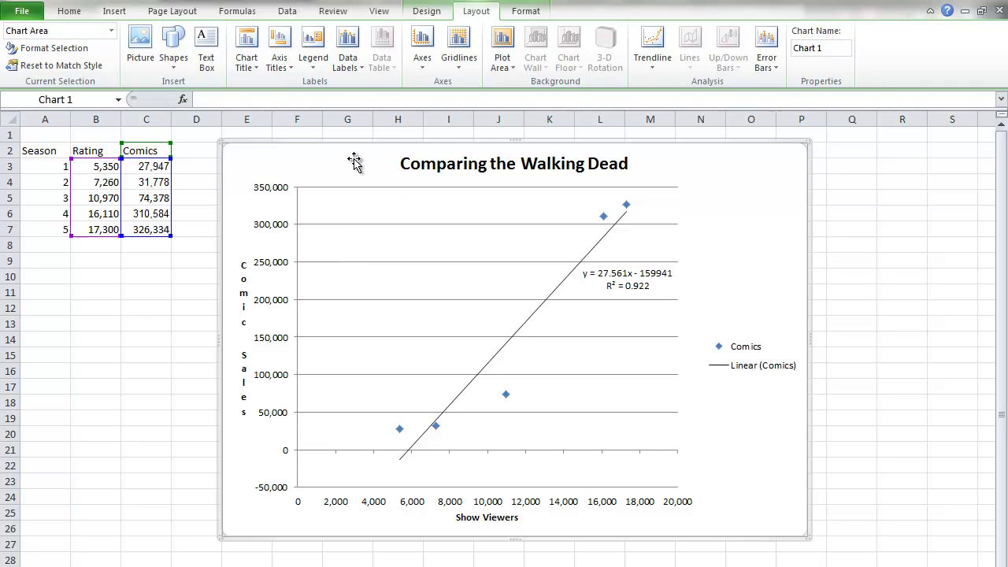
{"action": "right_click", "coordinate": [265, 161]}
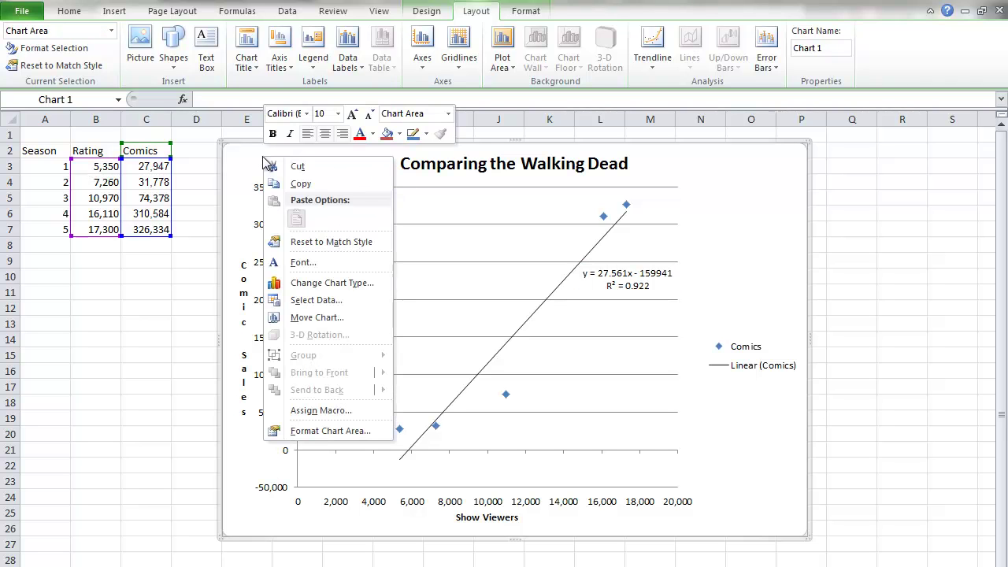
{"action": "left_click", "coordinate": [315, 183]}
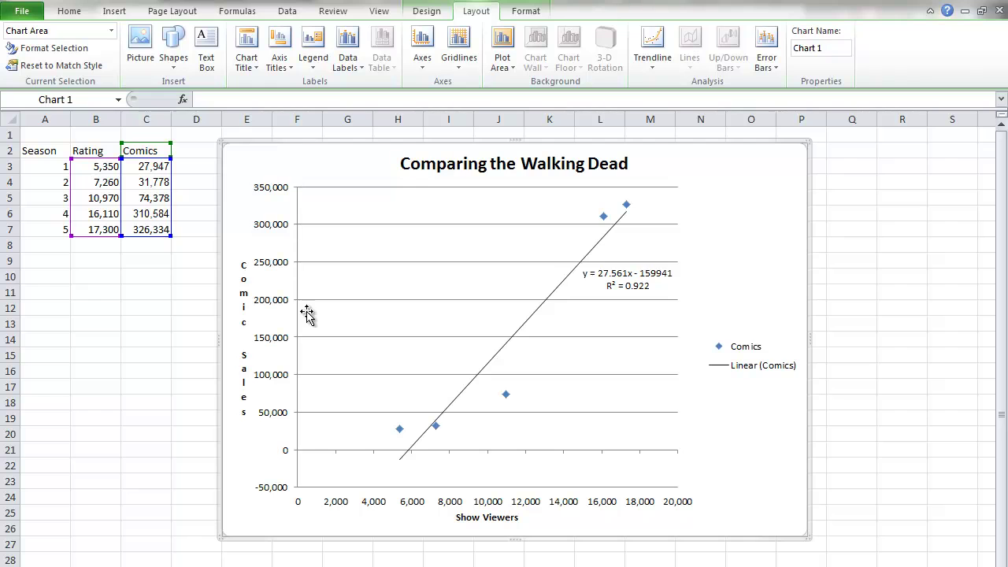
Step: Switch to the Word project document and paste the chart on a new line below item 4
{"action": "key", "text": "alt+Tab"}
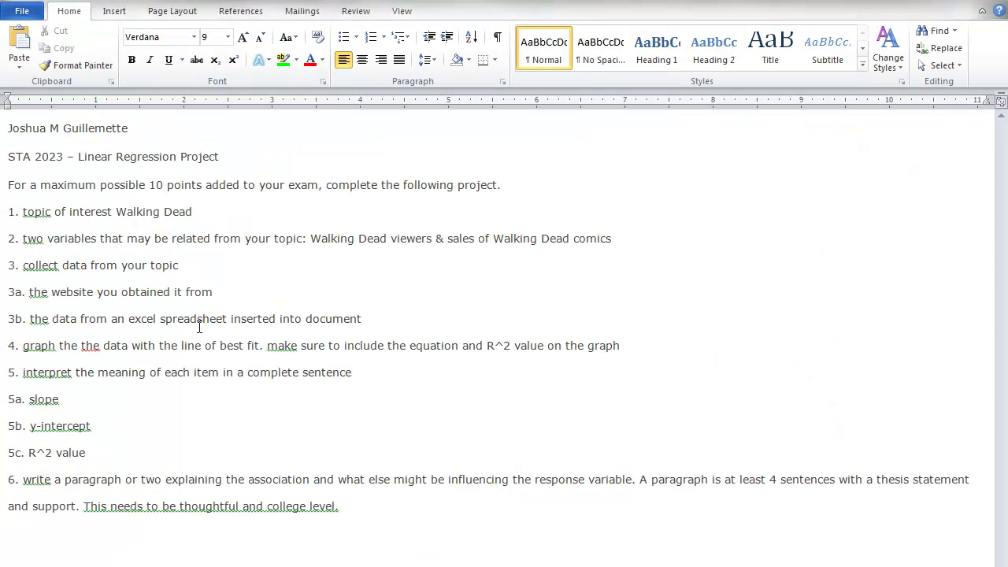
{"action": "left_click", "coordinate": [394, 318]}
{"action": "left_click", "coordinate": [19, 345]}
{"action": "key", "text": "Return"}
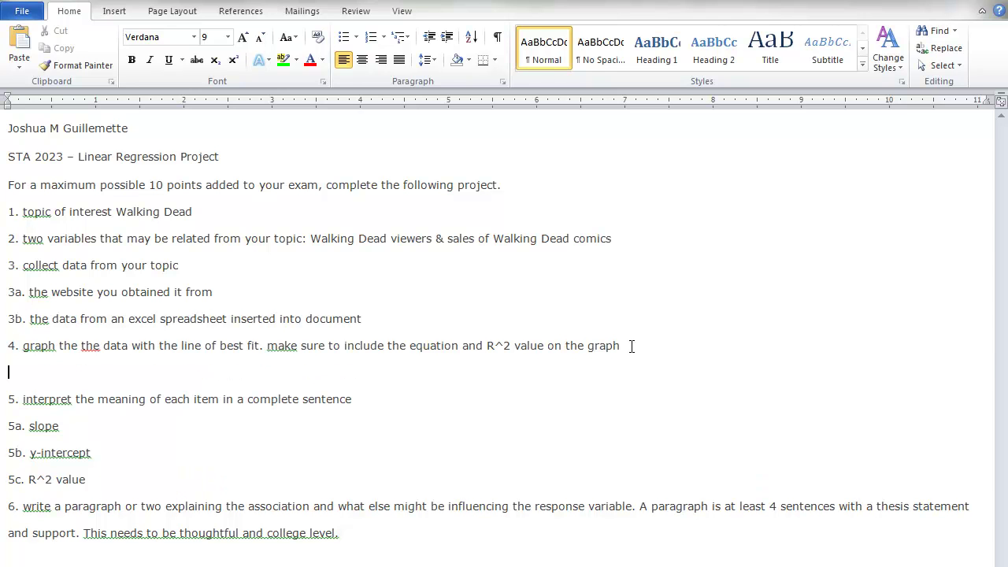
{"action": "right_click", "coordinate": [9, 372]}
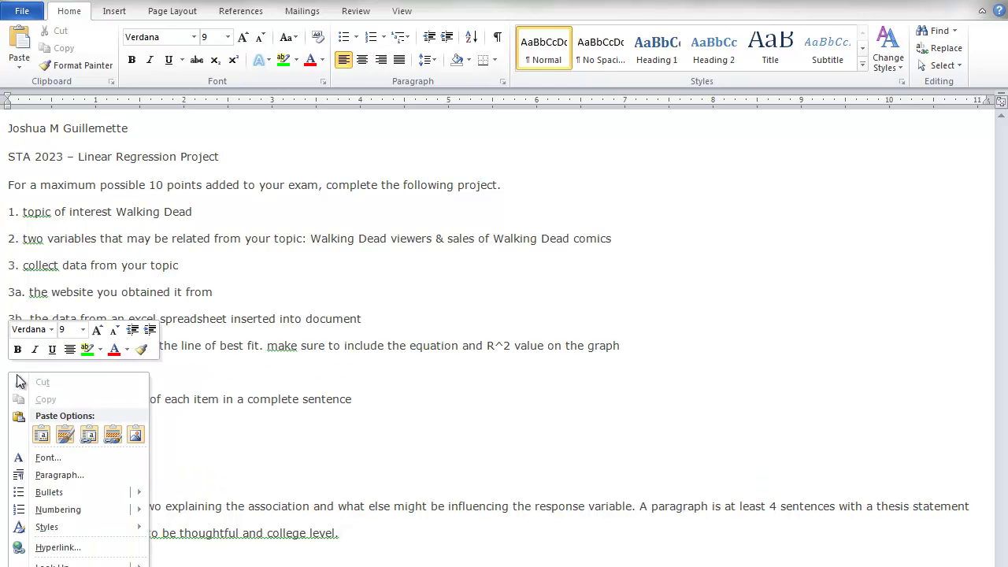
{"action": "left_click", "coordinate": [42, 434]}
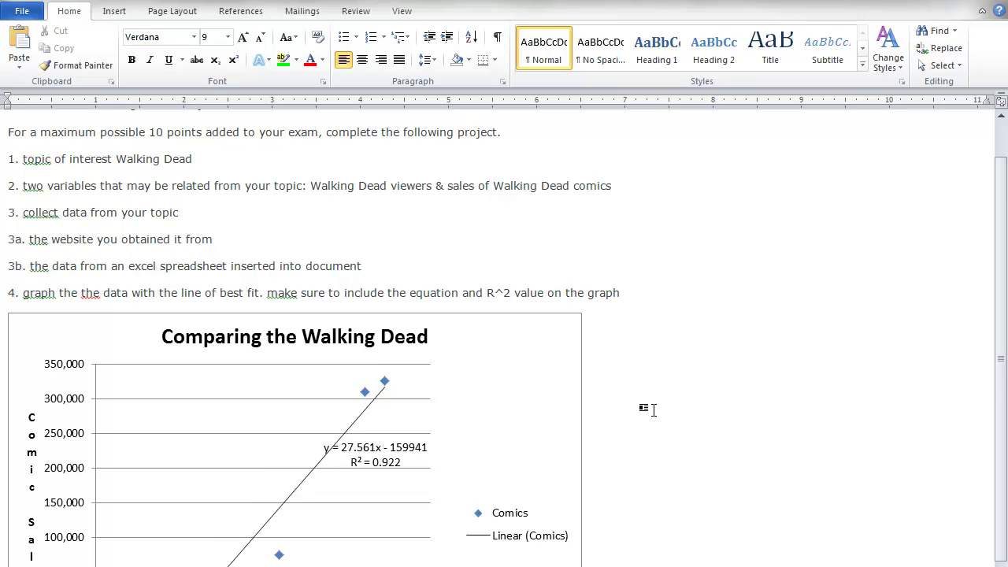
Step: Add a colon and the slope value 27.6 to item 5a below the chart
{"action": "scroll", "coordinate": [653, 410], "scroll_direction": "down", "scroll_amount": 4}
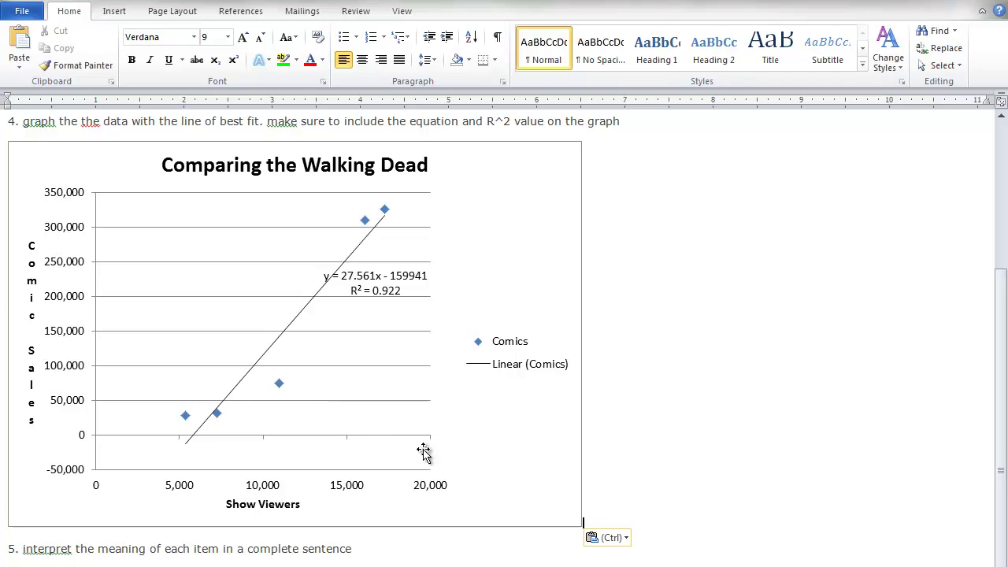
{"action": "left_click", "coordinate": [372, 556]}
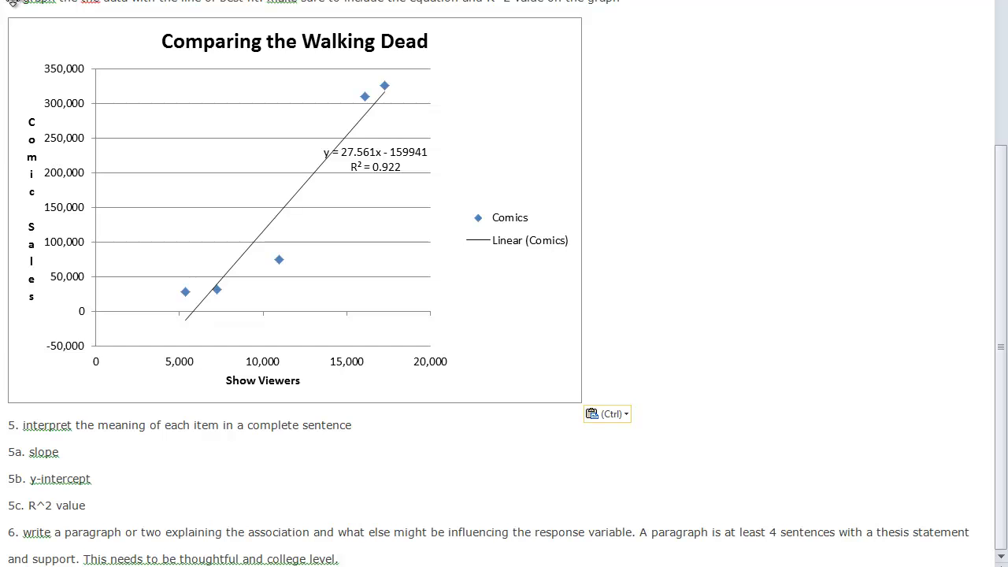
{"action": "left_click", "coordinate": [74, 450]}
{"action": "type", "text": ":"}
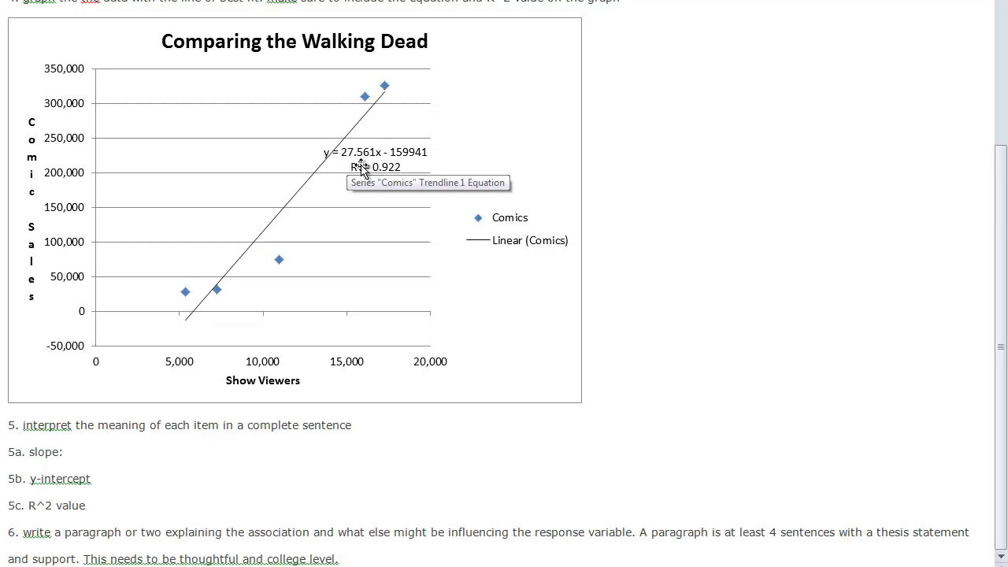
{"action": "type", "text": "27.6"}
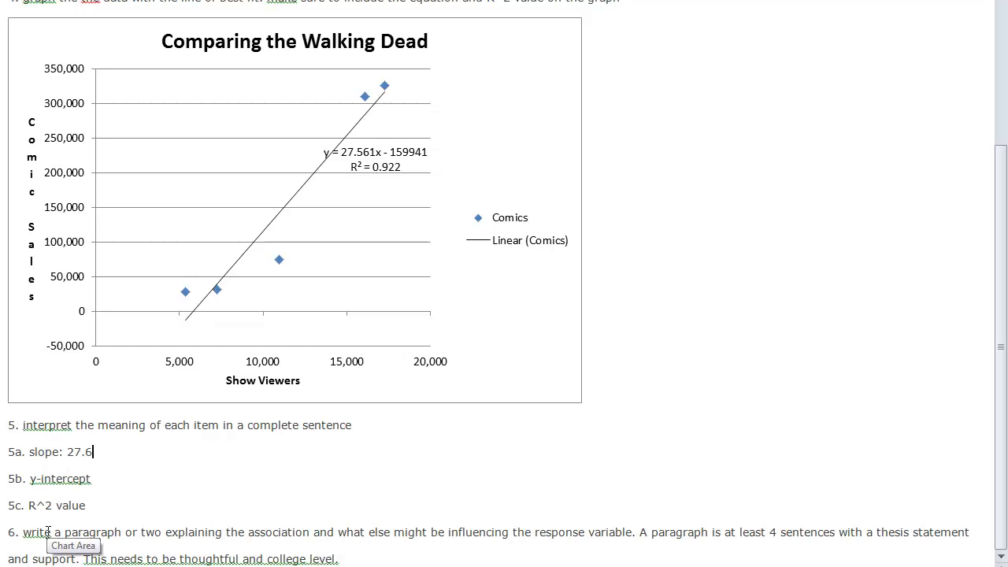
Step: Follow the slope value in 5a with ", For every increase in viewer there is a 27.8 increase in sales of comics."
{"action": "type", "text": ","}
{"action": "type", "text": " There"}
{"action": "type", "text": " is"}
{"action": "key", "text": "BackSpace"}
{"action": "key", "text": "BackSpace"}
{"action": "key", "text": "BackSpace"}
{"action": "key", "text": "BackSpace"}
{"action": "key", "text": "BackSpace"}
{"action": "key", "text": "BackSpace"}
{"action": "key", "text": "BackSpace"}
{"action": "key", "text": "BackSpace"}
{"action": "type", "text": "For every increase in vie"}
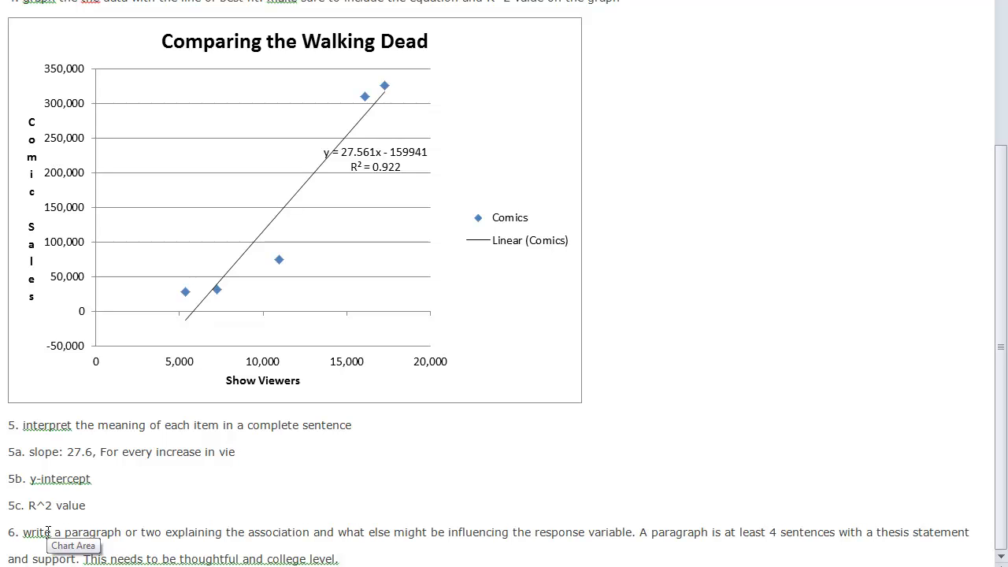
{"action": "type", "text": "wers there is an 27.8 increase in sales of comi"}
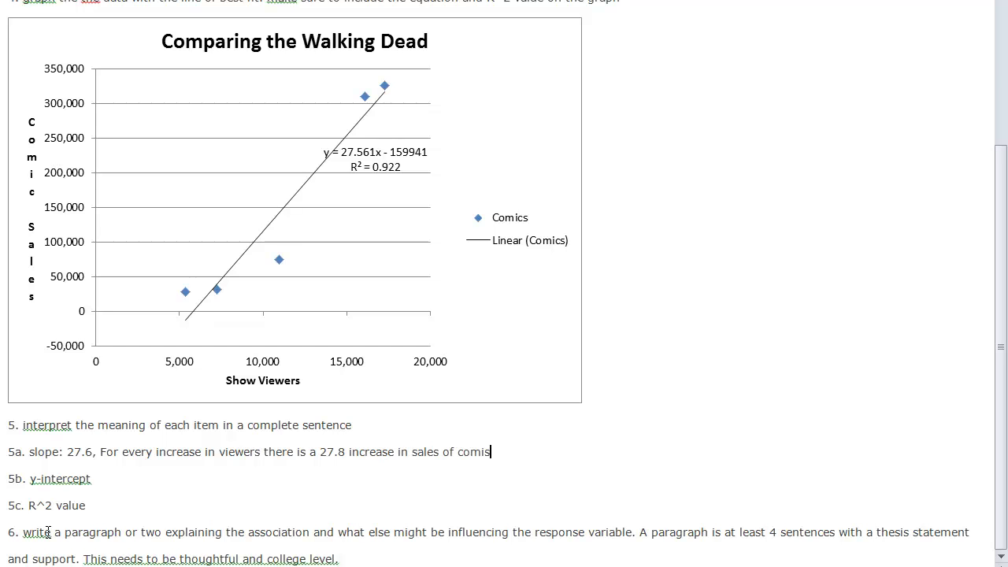
{"action": "type", "text": "cs."}
{"action": "key", "text": "BackSpace"}
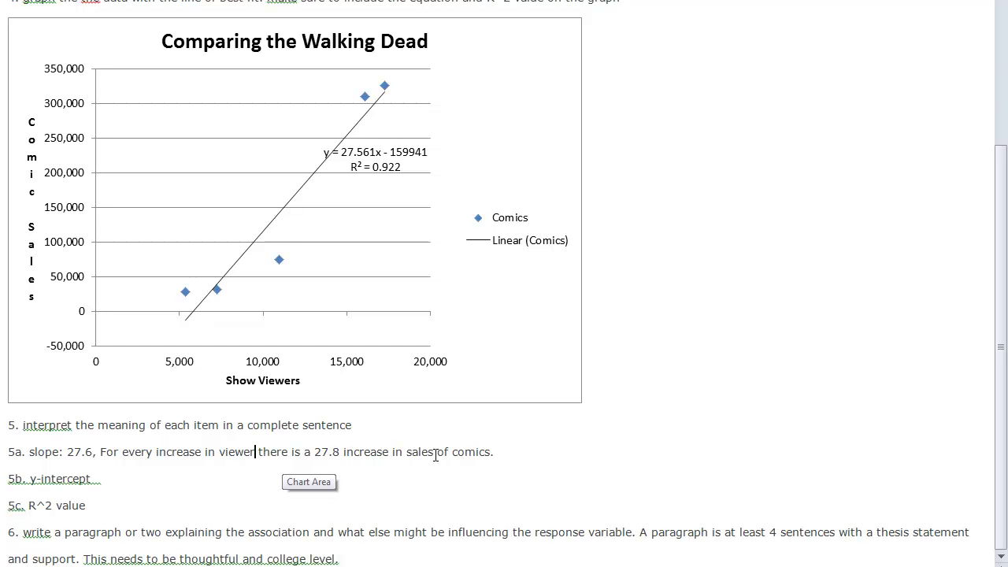
{"action": "left_click", "coordinate": [512, 451]}
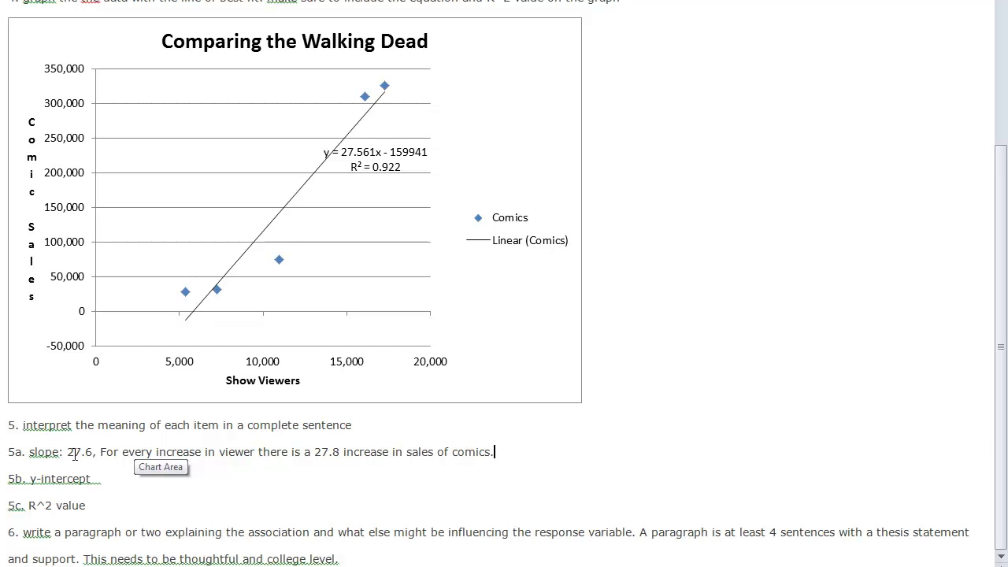
{"action": "left_click_drag", "start_coordinate": [67, 452], "coordinate": [76, 451]}
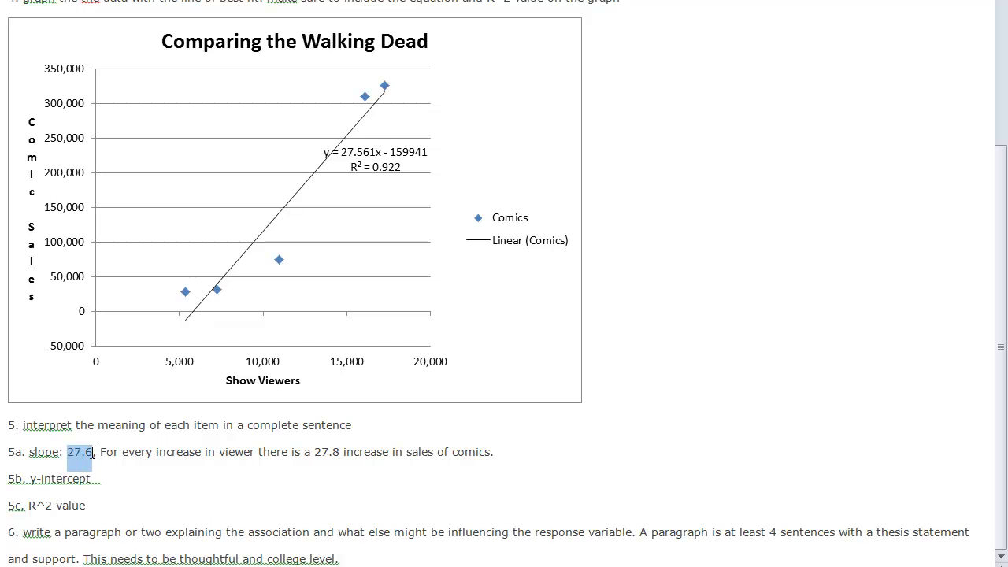
{"action": "left_click", "coordinate": [196, 452]}
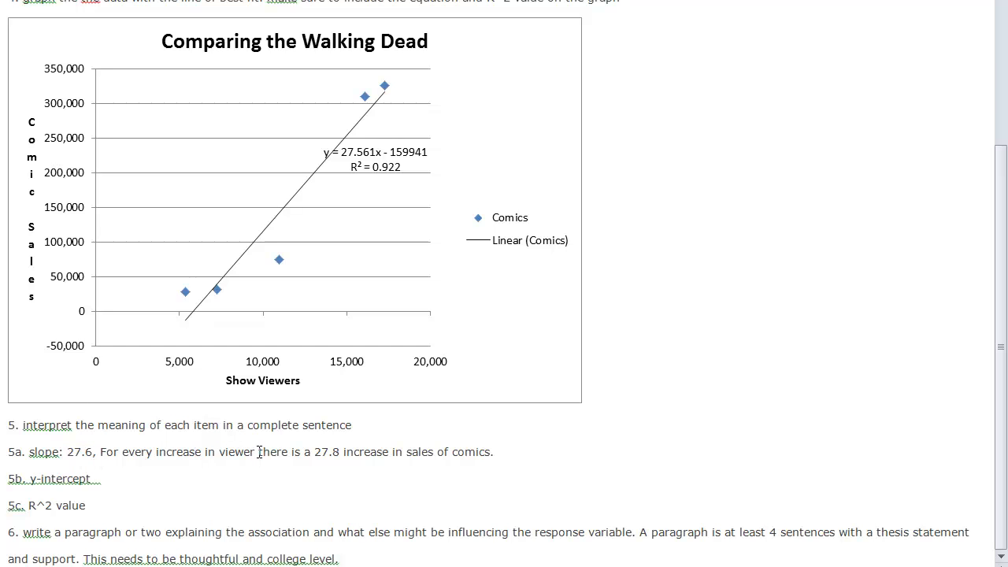
{"action": "left_click_drag", "start_coordinate": [328, 452], "coordinate": [486, 452]}
{"action": "left_click", "coordinate": [510, 452]}
Step: Complete 5b with ": -159,941, When the number of viewers is zero, the sales of comics will be -159,941."
{"action": "left_click", "coordinate": [133, 479]}
{"action": "type", "text": ":"}
{"action": "type", "text": "159"}
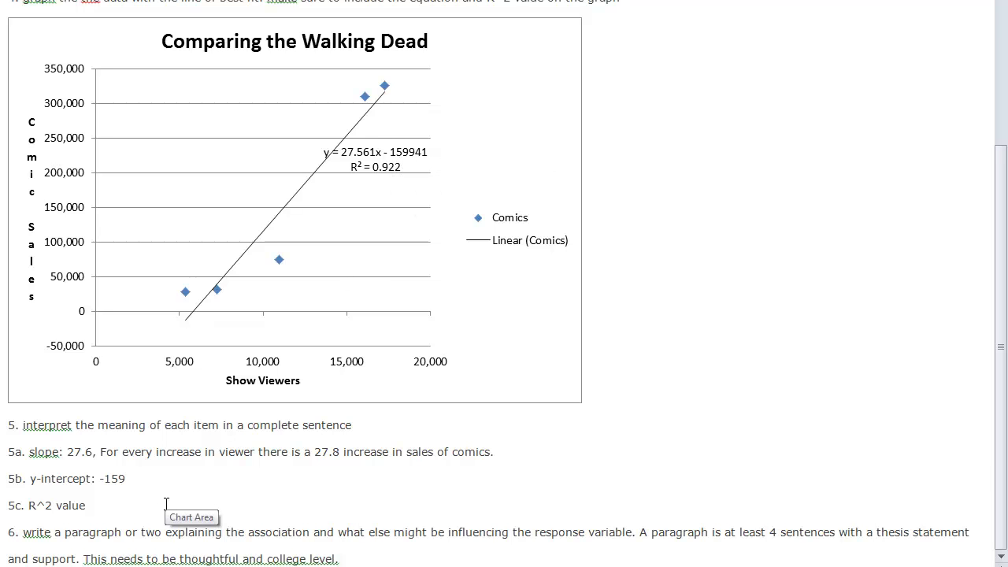
{"action": "type", "text": ",941, When the number of view"}
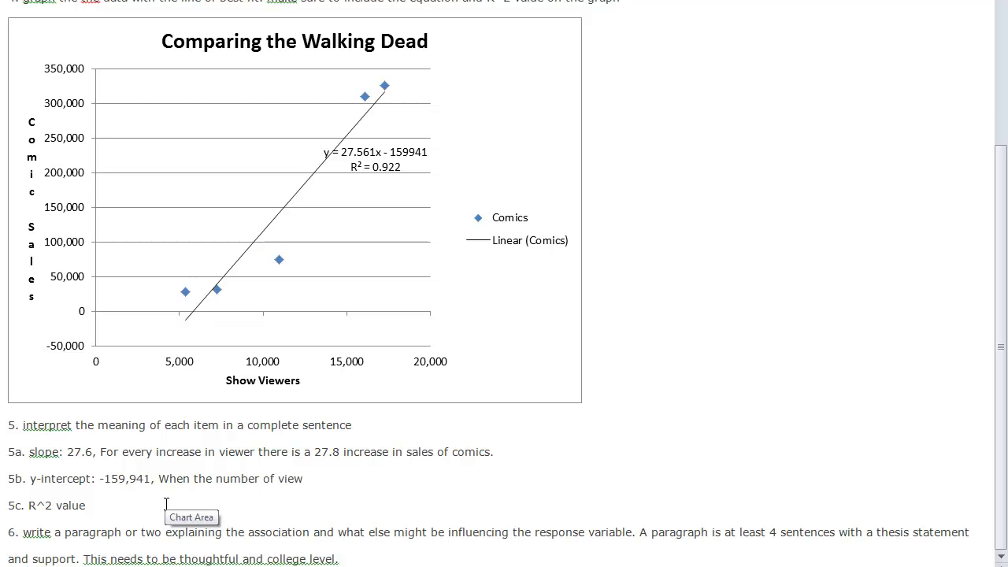
{"action": "type", "text": "ers is zero, the sales of comis"}
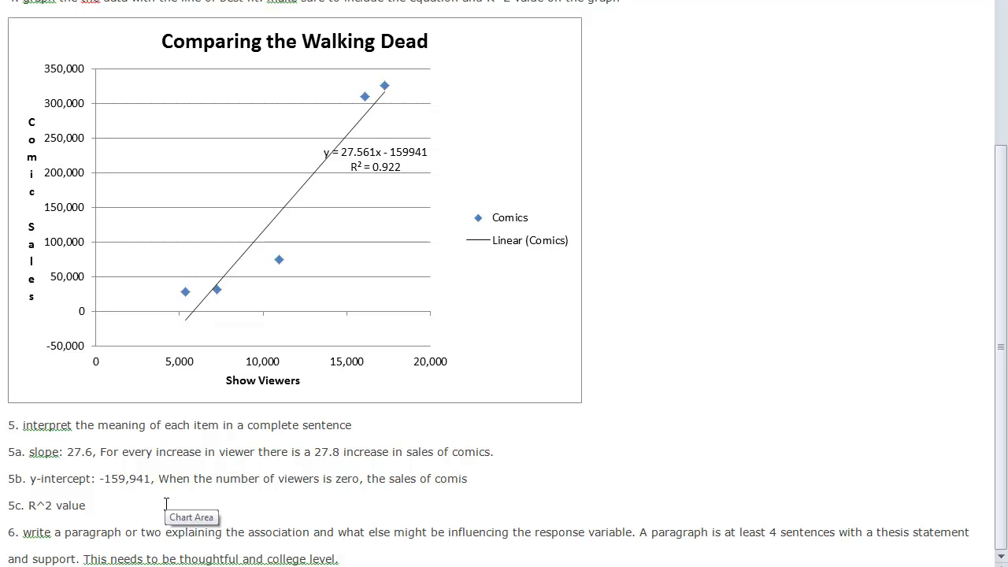
{"action": "type", "text": " will be"}
{"action": "key", "text": "BackSpace"}
{"action": "key", "text": "BackSpace"}
{"action": "key", "text": "BackSpace"}
{"action": "key", "text": "BackSpace"}
{"action": "key", "text": "BackSpace"}
{"action": "key", "text": "BackSpace"}
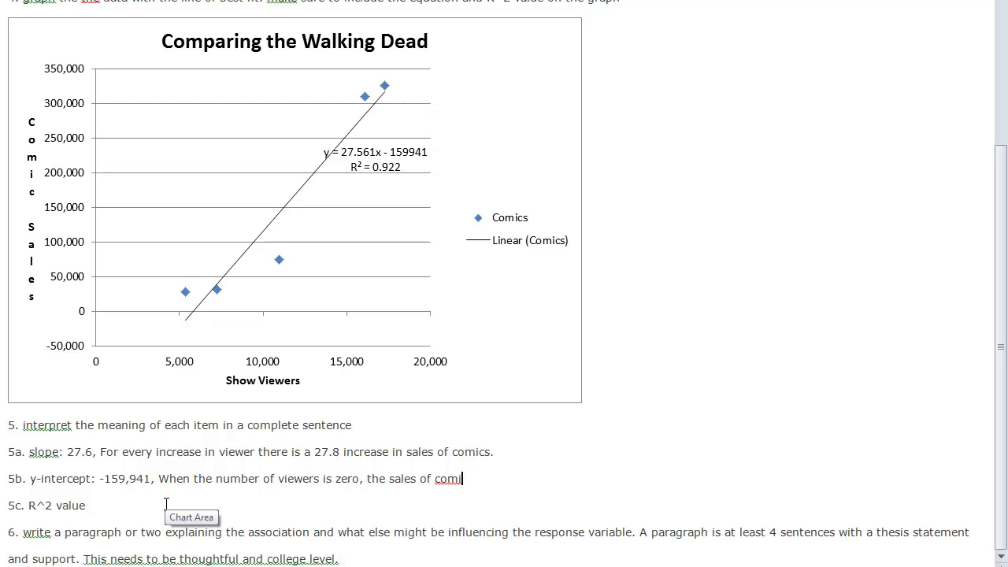
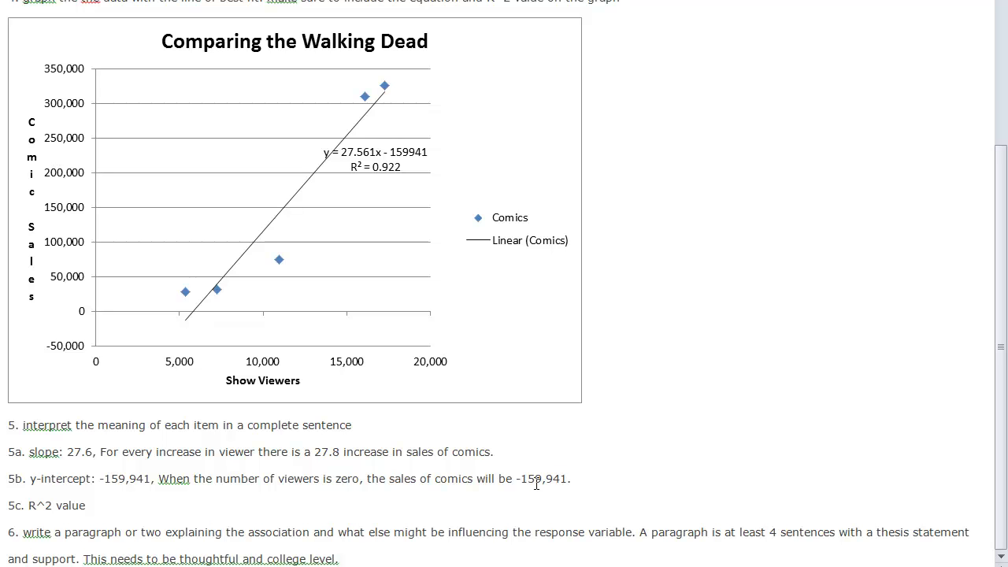
Step: Complete 5c with ": .922, 92.2% of the response in Sales is associated with changes in the viewers."
{"action": "left_click", "coordinate": [95, 509]}
{"action": "type", "text": ".9"}
{"action": "type", "text": "22, "}
{"action": "type", "text": "that"}
{"action": "key", "text": "BackSpace"}
{"action": "key", "text": "BackSpace"}
{"action": "key", "text": "BackSpace"}
{"action": "key", "text": "BackSpace"}
{"action": "type", "text": "92.2% of the response"}
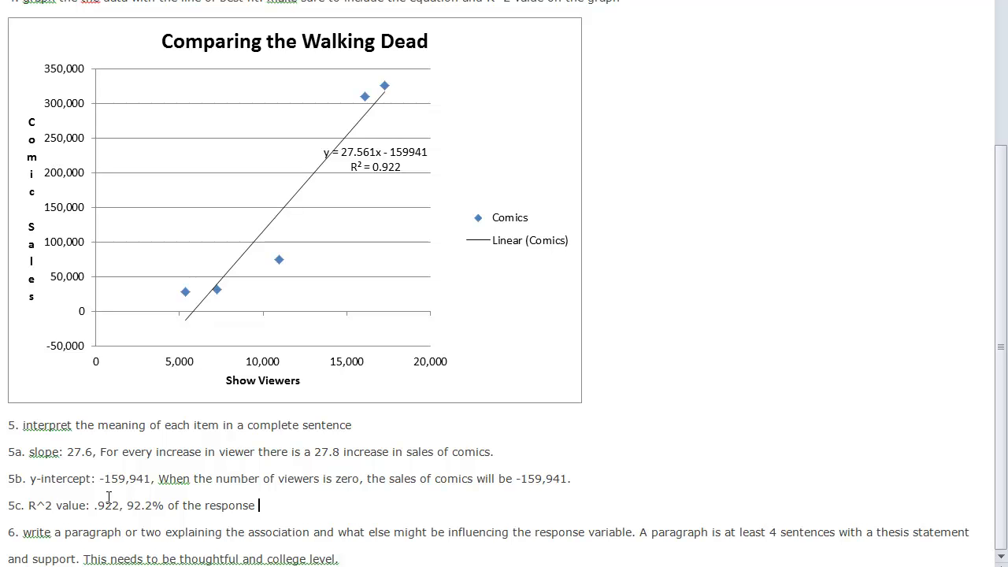
{"action": "type", "text": " in Sales is associated with "}
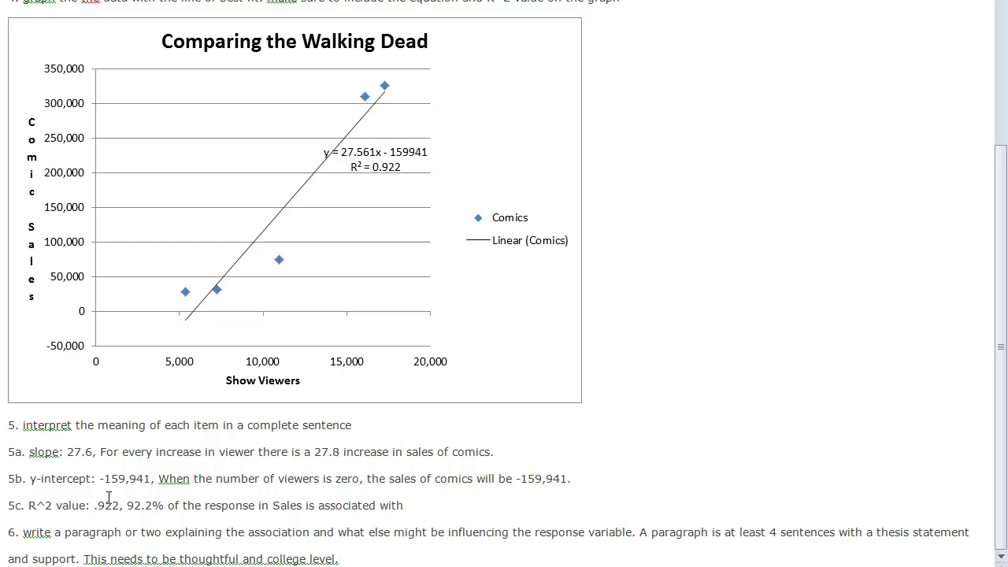
{"action": "type", "text": "changes in the viewers."}
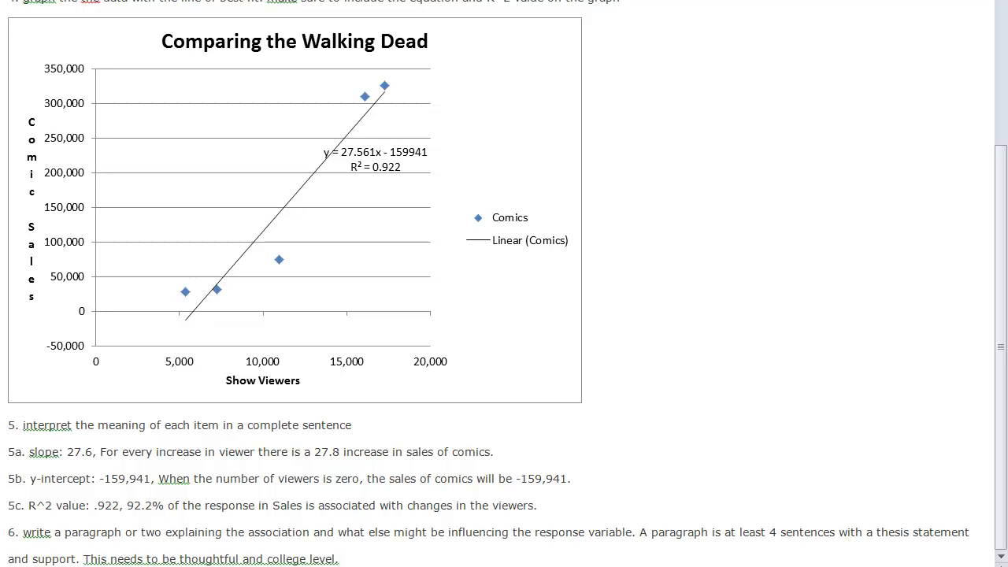
{"action": "left_click_drag", "start_coordinate": [96, 506], "coordinate": [151, 509]}
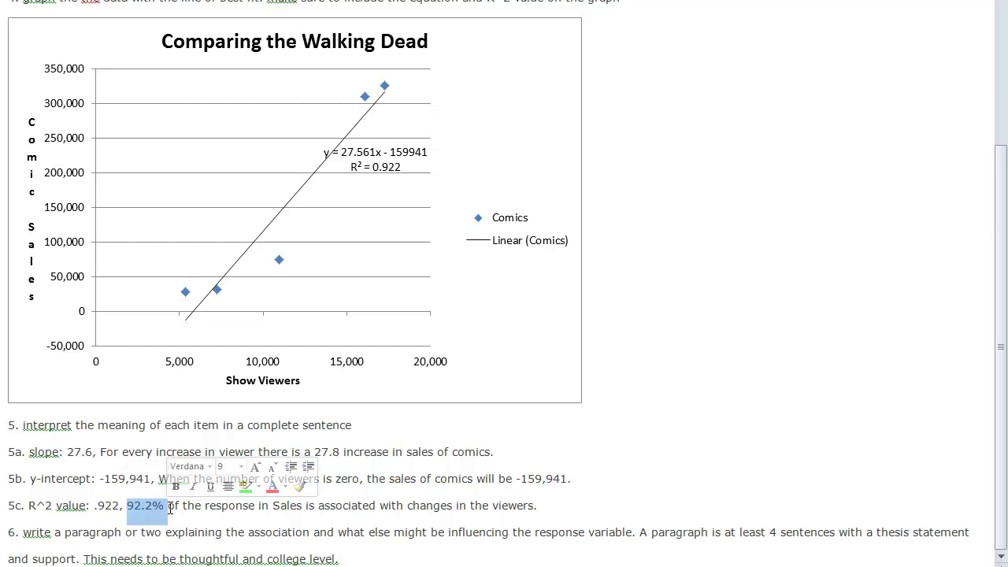
{"action": "left_click", "coordinate": [148, 509]}
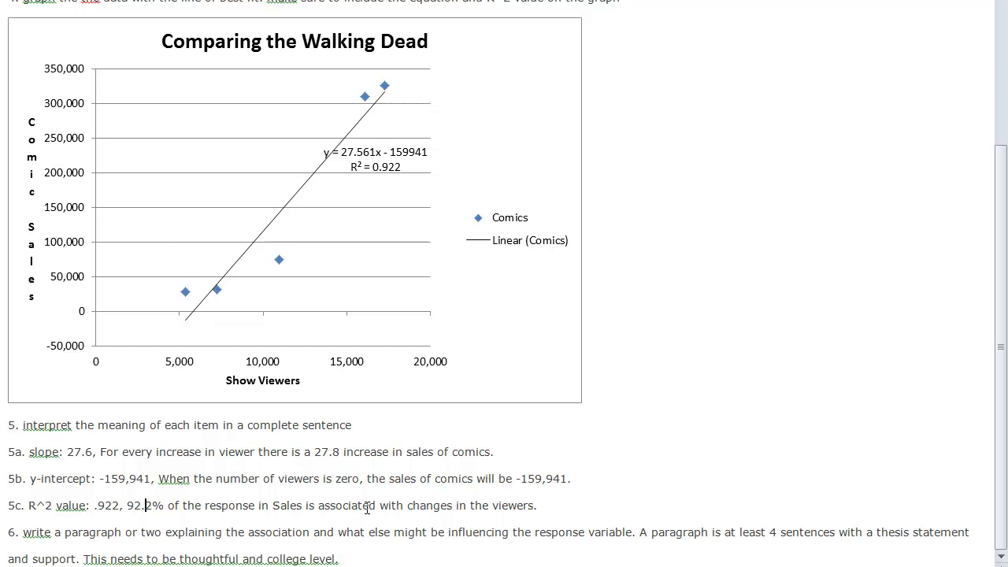
{"action": "left_click_drag", "start_coordinate": [376, 505], "coordinate": [318, 506]}
{"action": "left_click", "coordinate": [343, 507]}
Step: Insert "we predict" before "the sales of comics" in 5b and replace "there is" with "we predict" in 5a
{"action": "left_click", "coordinate": [364, 479]}
{"action": "type", "text": "we predict"}
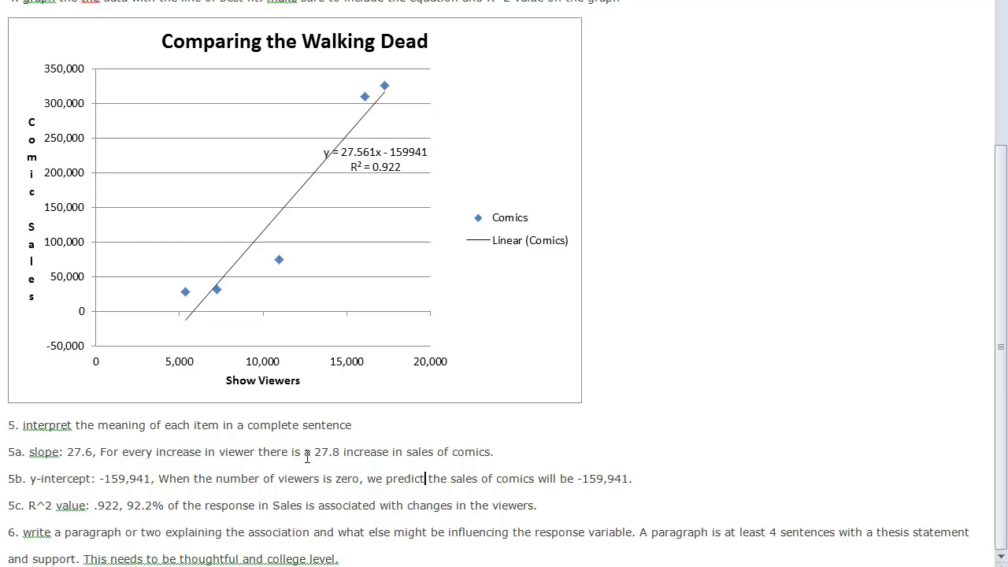
{"action": "left_click_drag", "start_coordinate": [304, 456], "coordinate": [267, 456]}
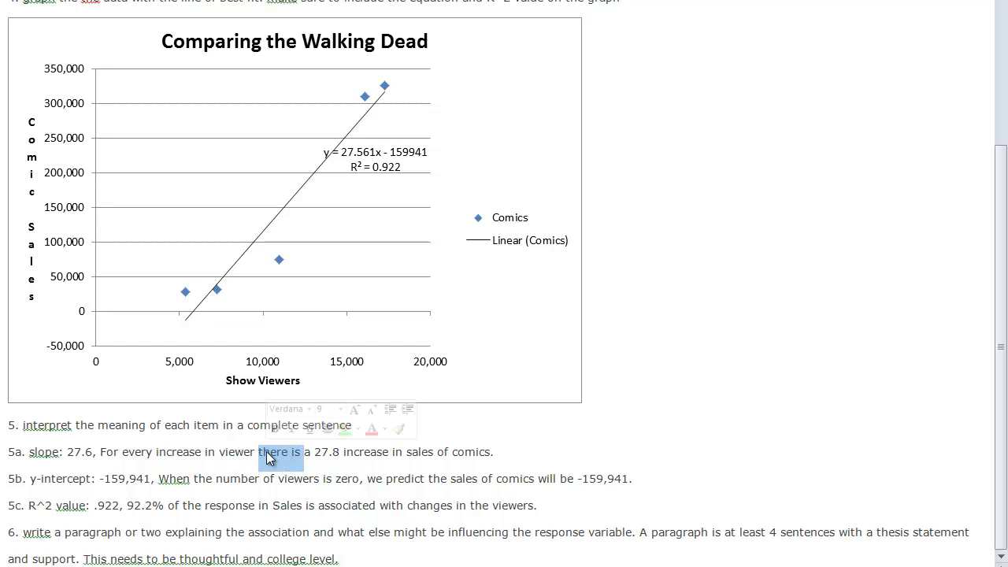
{"action": "type", "text": "we pre"}
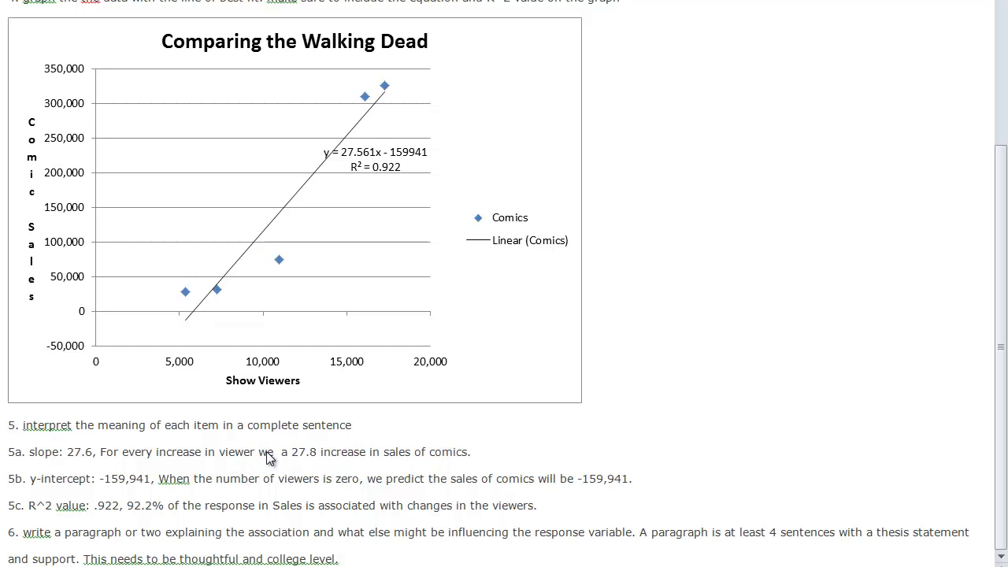
{"action": "type", "text": "dict"}
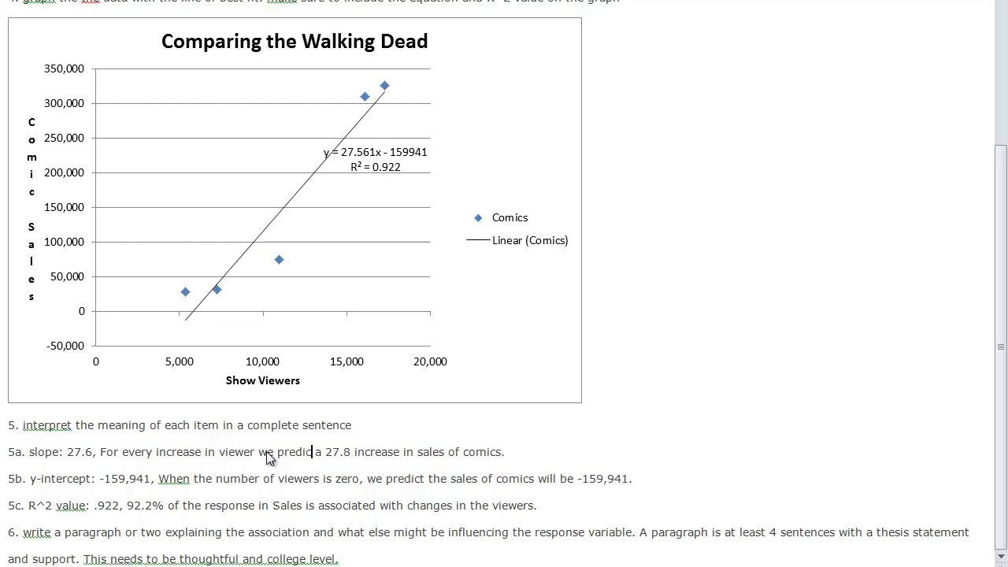
{"action": "left_click", "coordinate": [418, 452]}
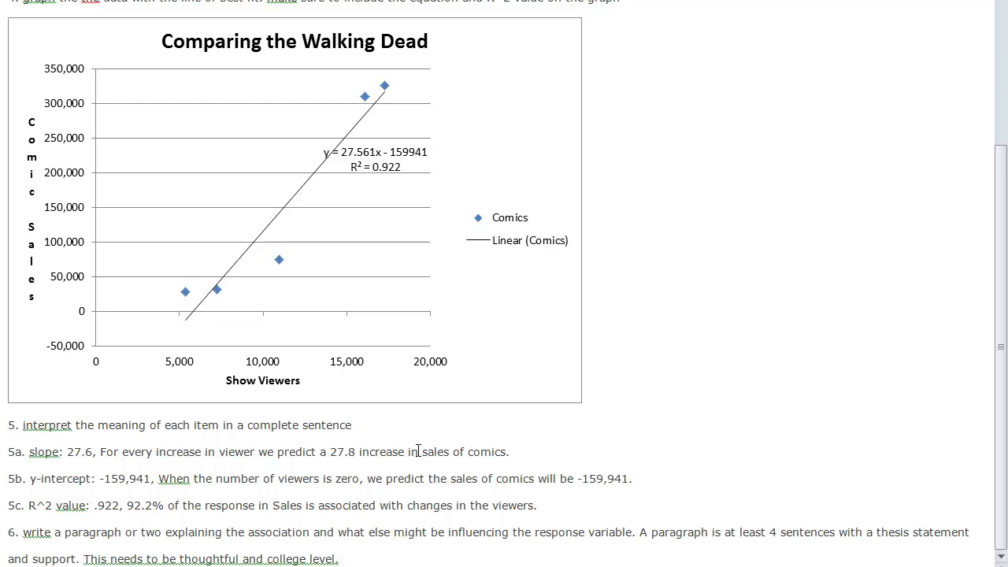
Step: Move the equation and R-squared label in the pasted chart to the right, clear of the trendline
{"action": "left_click_drag", "start_coordinate": [356, 158], "coordinate": [416, 157]}
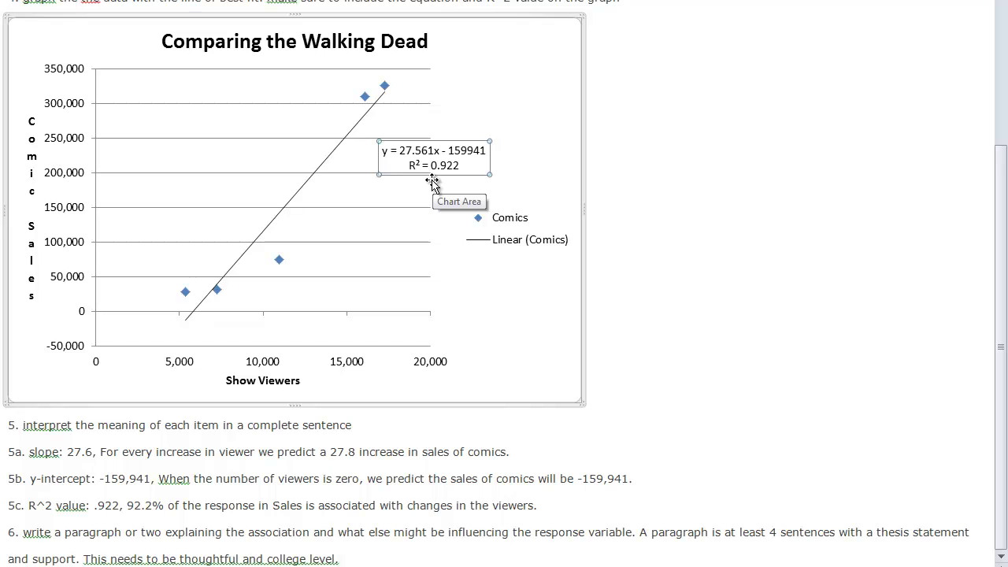
{"action": "left_click", "coordinate": [412, 195]}
{"action": "left_click", "coordinate": [472, 168]}
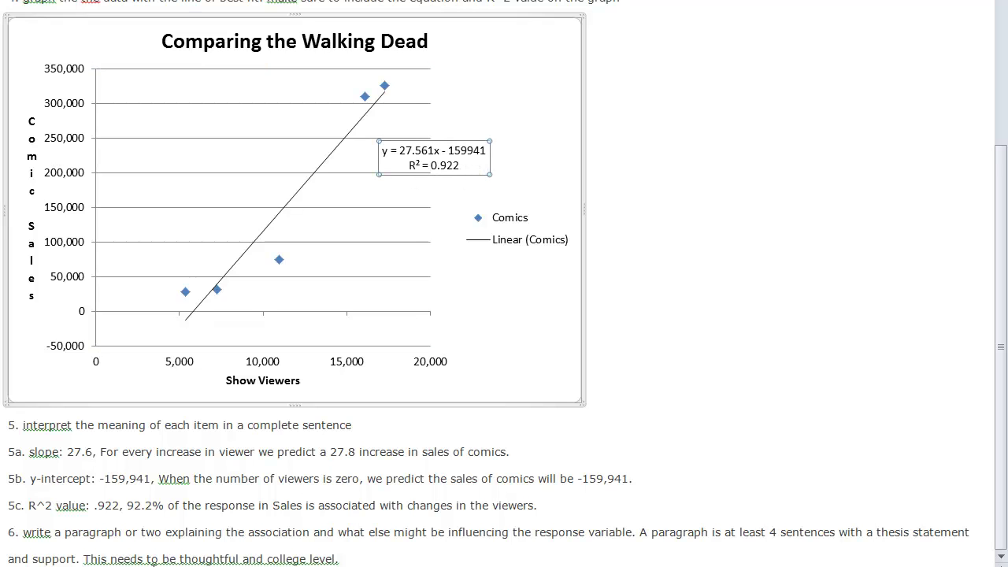
{"action": "left_click", "coordinate": [172, 534]}
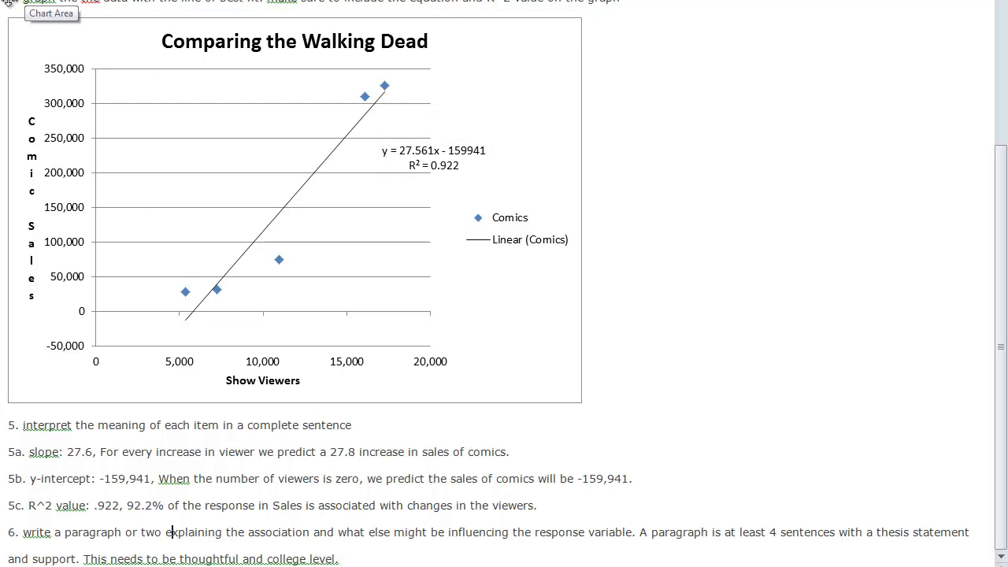
Step: Add blank lines below the question 6 instructions and start a new paragraph directly beneath them
{"action": "scroll", "coordinate": [10, 5], "scroll_direction": "down", "scroll_amount": 1}
{"action": "scroll", "coordinate": [8, 3], "scroll_direction": "down", "scroll_amount": 3}
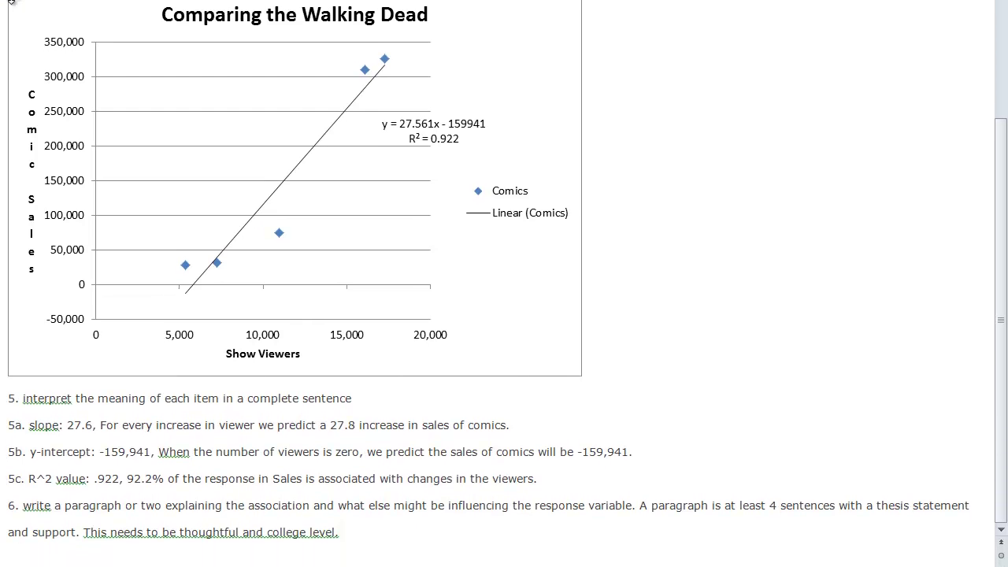
{"action": "left_click", "coordinate": [359, 533]}
{"action": "key", "text": "Return"}
{"action": "key", "text": "Return"}
{"action": "key", "text": "Return"}
{"action": "key", "text": "Return"}
{"action": "key", "text": "Return"}
{"action": "key", "text": "Return"}
{"action": "key", "text": "Return"}
{"action": "key", "text": "Return"}
{"action": "key", "text": "Return"}
{"action": "key", "text": "Return"}
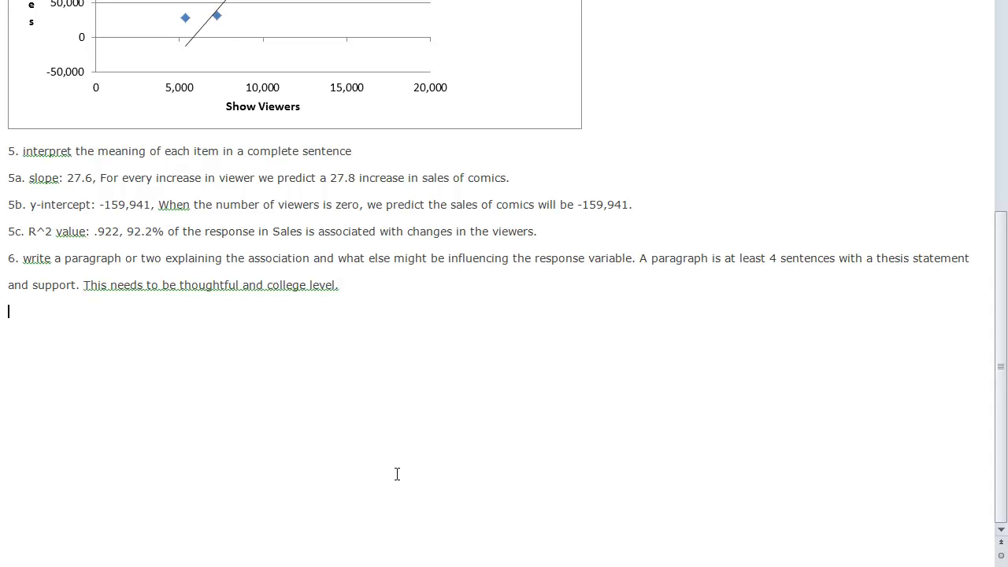
Step: Start the question 6 answer with "We can see that the increase in sales is associated with an increase in viewers of the show."
{"action": "type", "text": "We can see that the"}
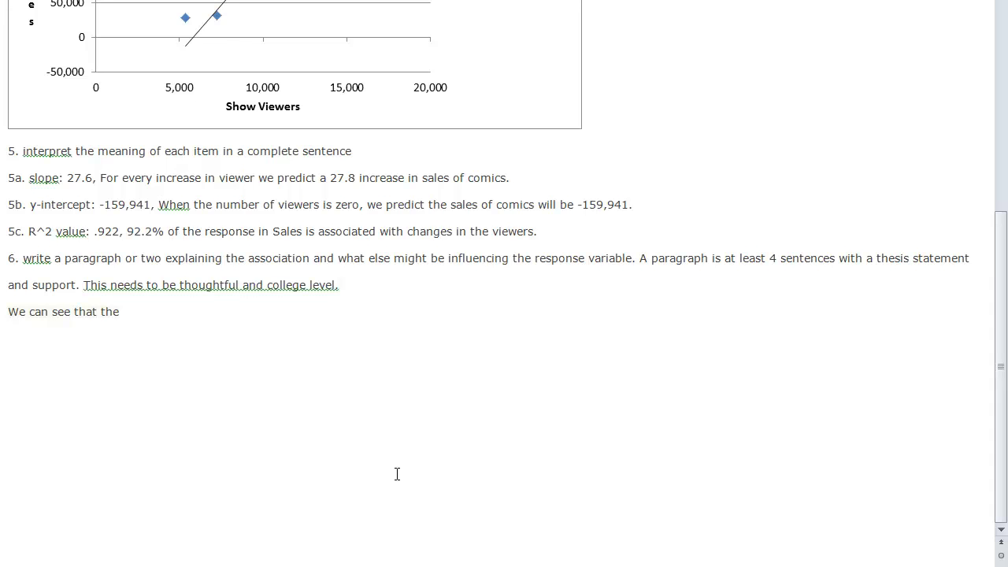
{"action": "type", "text": " increase in sal"}
{"action": "type", "text": "due to the"}
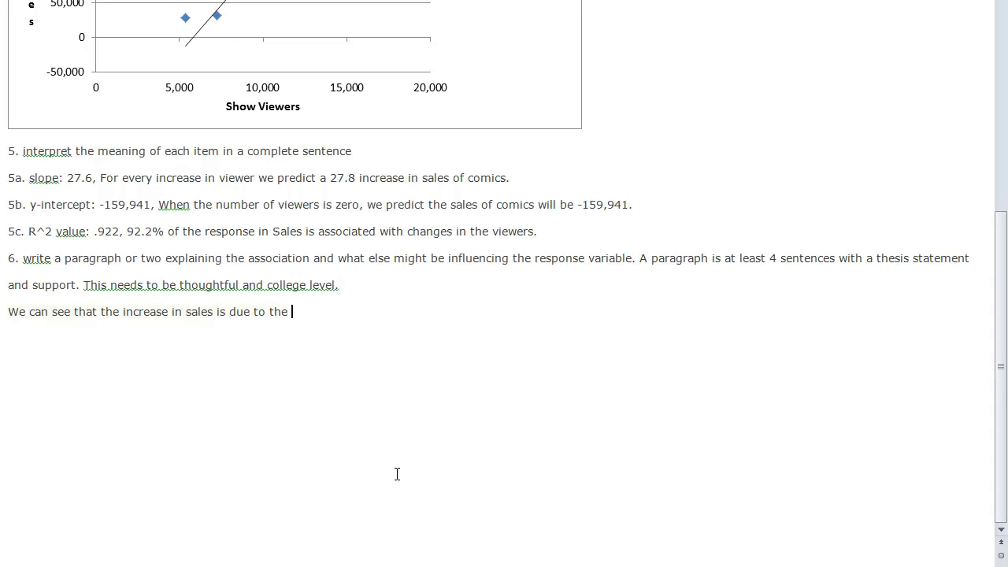
{"action": "key", "text": "BackSpace"}
{"action": "key", "text": "BackSpace"}
{"action": "key", "text": "BackSpace"}
{"action": "key", "text": "BackSpace"}
{"action": "key", "text": "BackSpace"}
{"action": "key", "text": "BackSpace"}
{"action": "key", "text": "BackSpace"}
{"action": "key", "text": "BackSpace"}
{"action": "key", "text": "BackSpace"}
{"action": "key", "text": "BackSpace"}
{"action": "type", "text": "associated with an increase in viewers of"}
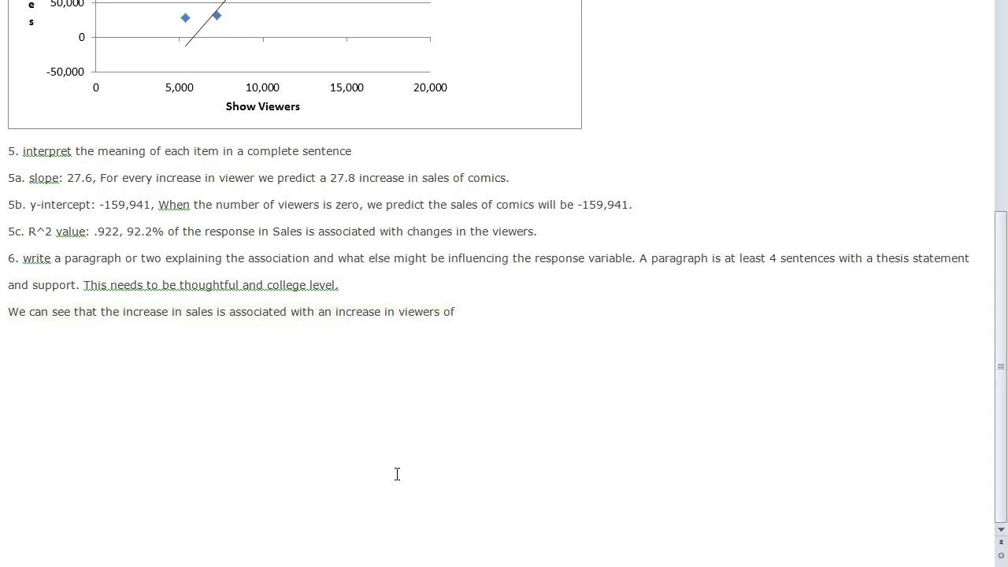
{"action": "type", "text": " the show.  The dram"}
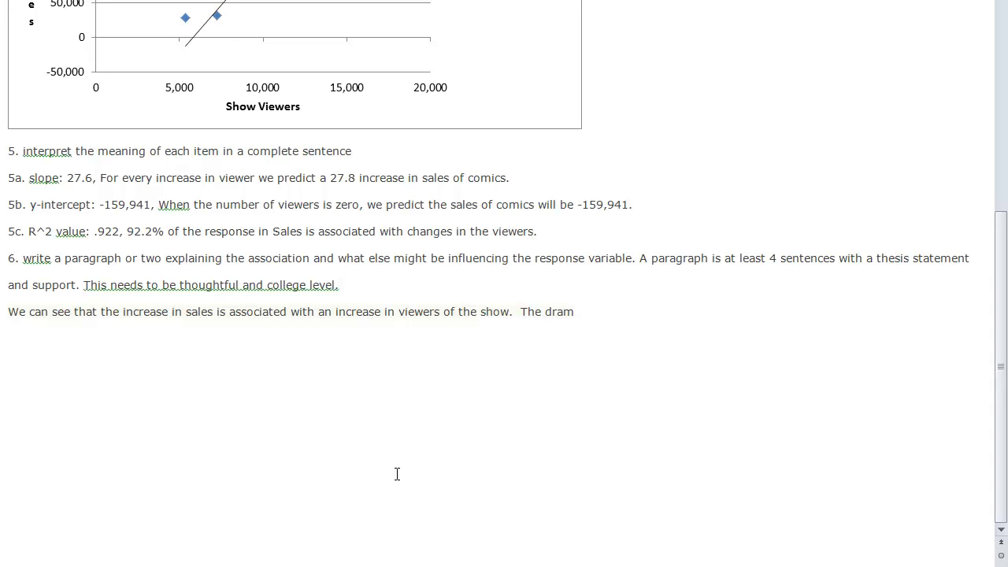
Step: Continue with "The dramatic increase in seasons three on might be due to the Talking Dead show that appears after the Walking Dead."
{"action": "type", "text": "atic increase in sea"}
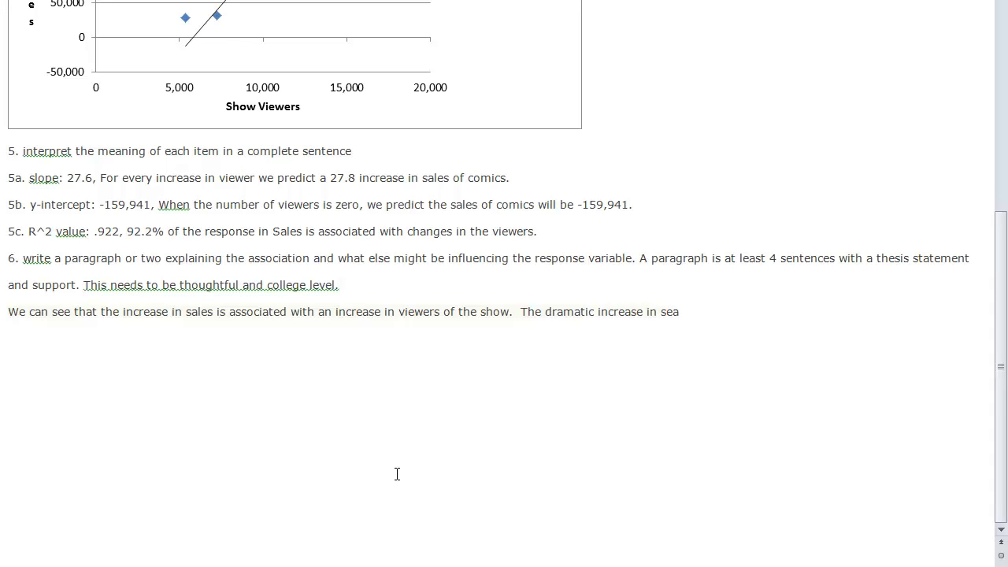
{"action": "type", "text": "sons three and"}
{"action": "key", "text": "BackSpace"}
{"action": "key", "text": "BackSpace"}
{"action": "key", "text": "BackSpace"}
{"action": "key", "text": "BackSpace"}
{"action": "type", "text": "on"}
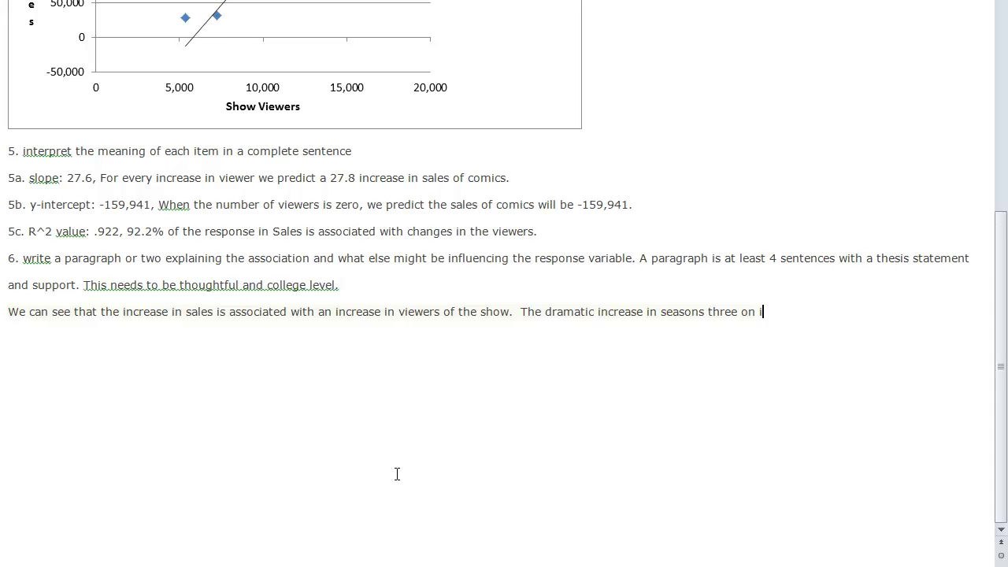
{"action": "type", "text": " might be due to the Talk"}
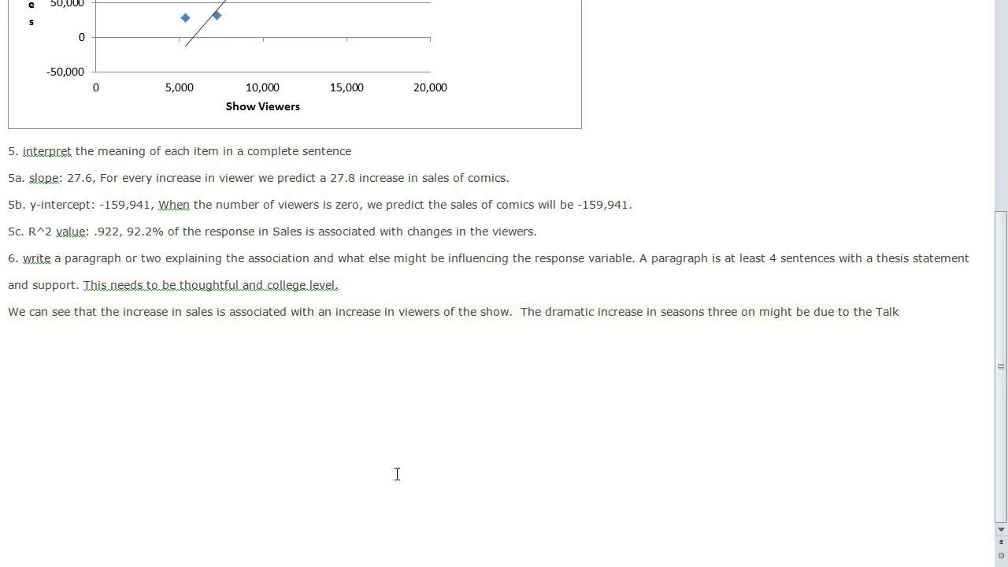
{"action": "type", "text": "ing Dead show that appe"}
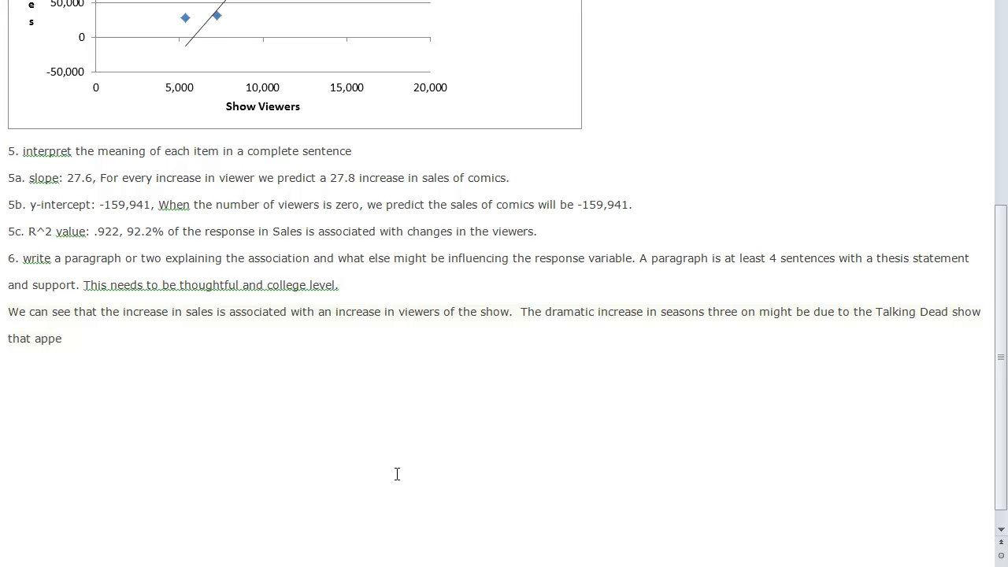
{"action": "type", "text": "ars after the Walking"}
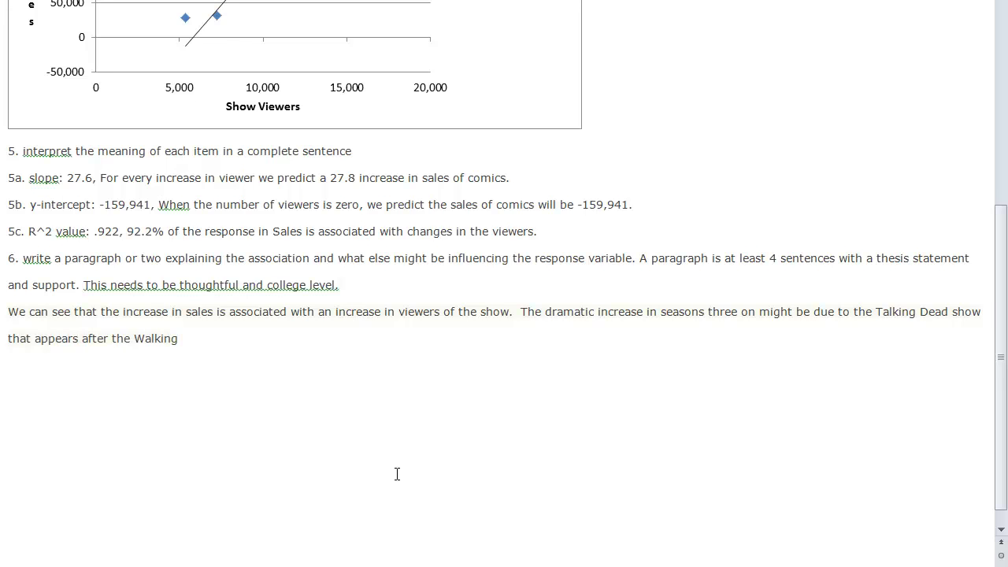
{"action": "type", "text": " Dead.  This let view"}
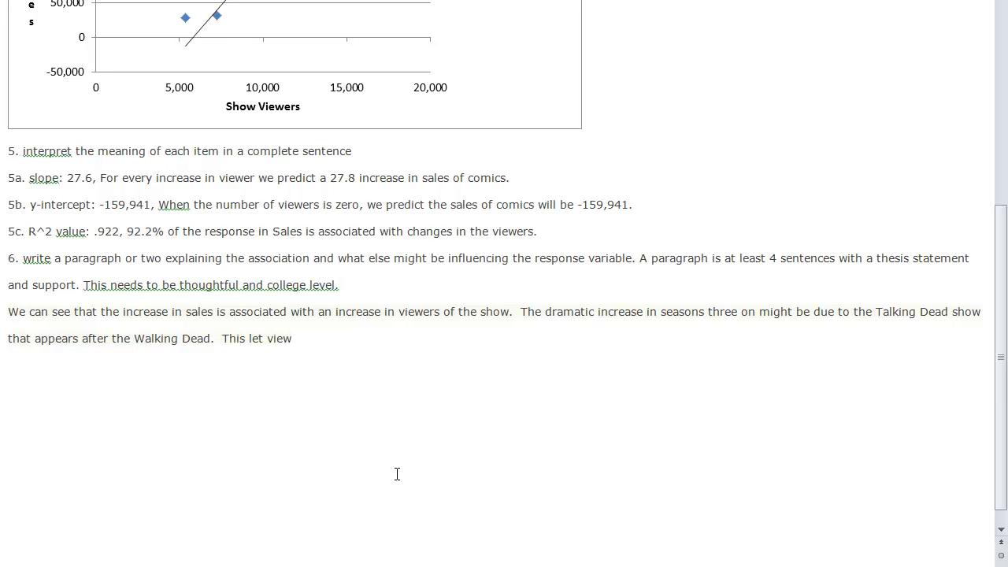
Step: Complete the next sentence as "This let viewers know there was a comic book that the material was coming from."
{"action": "type", "text": "ers know there was a com"}
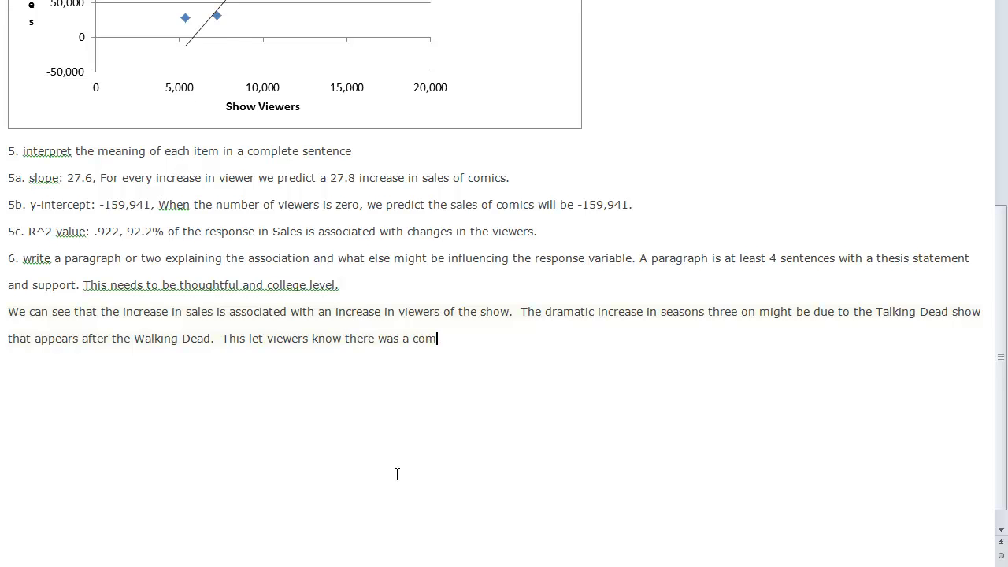
{"action": "type", "text": "ic book that the"}
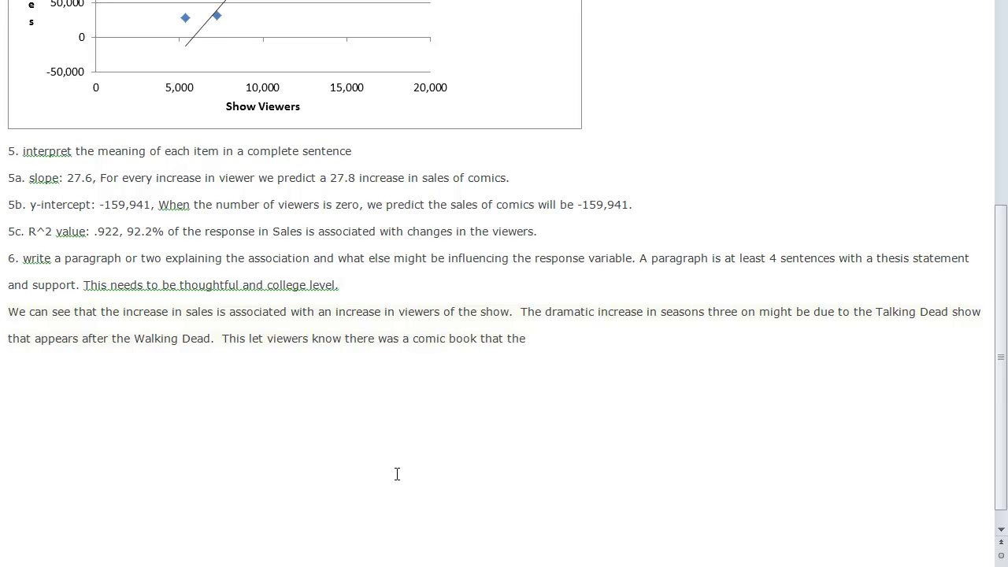
{"action": "type", "text": " material was coming from."}
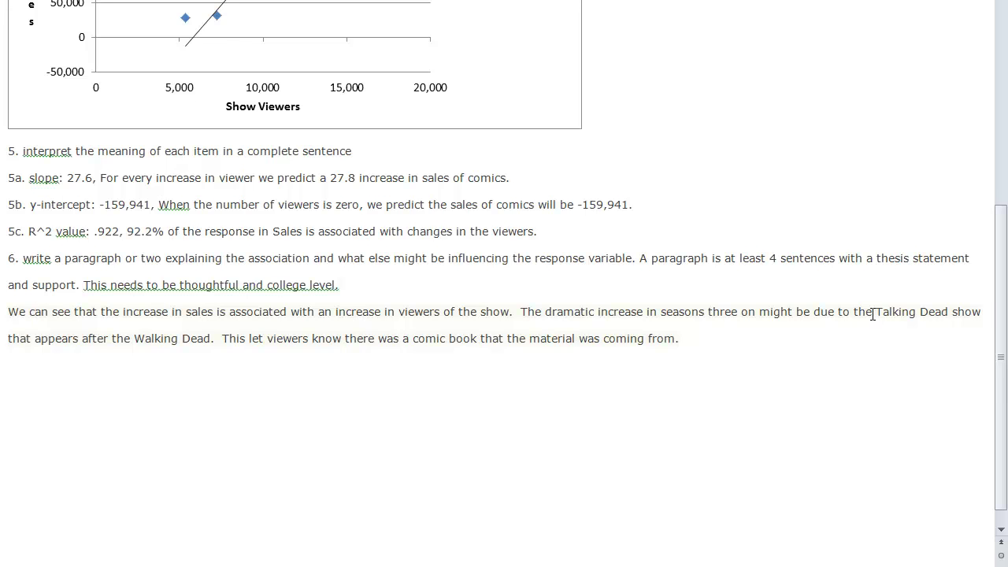
Step: Reread the Talking Dead explanation in the question 6 answer and compare it with the data points in the chart
{"action": "left_click_drag", "start_coordinate": [875, 313], "coordinate": [950, 314]}
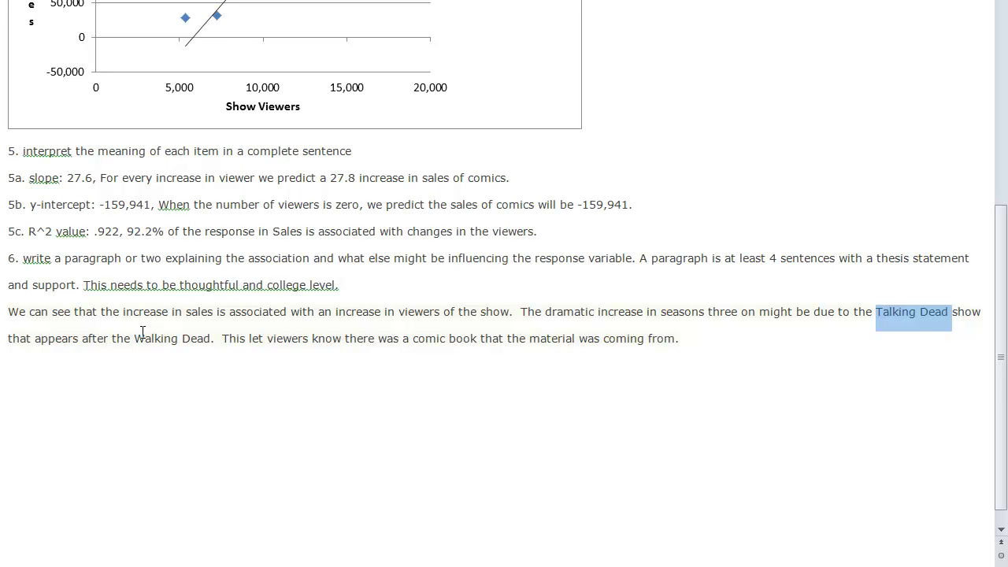
{"action": "left_click", "coordinate": [37, 340]}
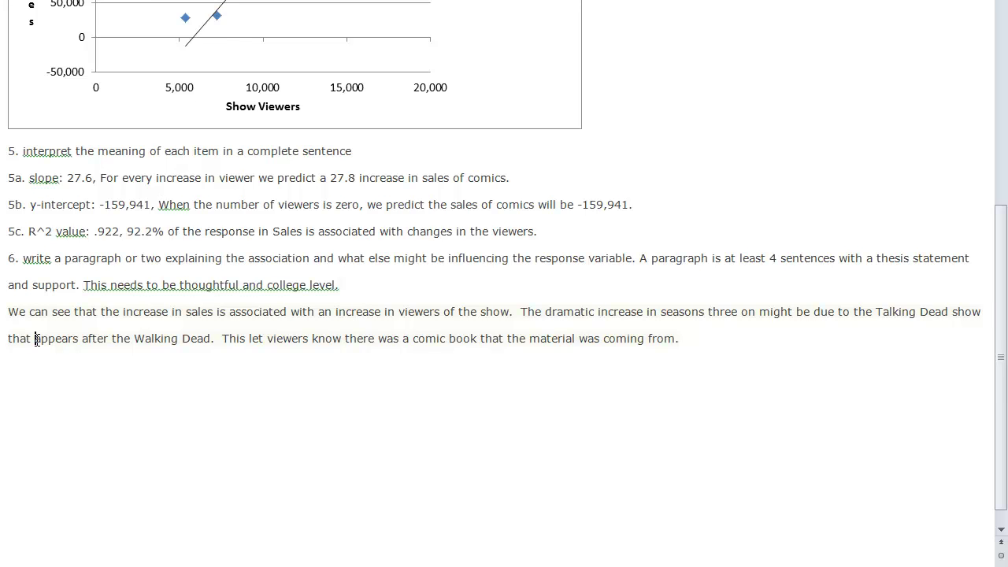
{"action": "left_click_drag", "start_coordinate": [37, 340], "coordinate": [209, 341]}
{"action": "left_click", "coordinate": [223, 338]}
{"action": "left_click_drag", "start_coordinate": [223, 339], "coordinate": [668, 346]}
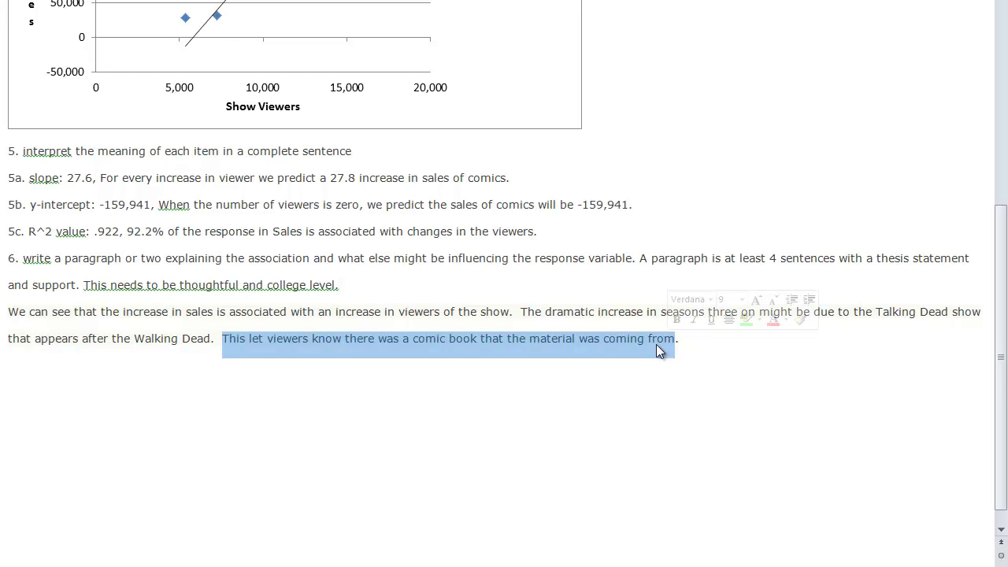
{"action": "left_click", "coordinate": [702, 337]}
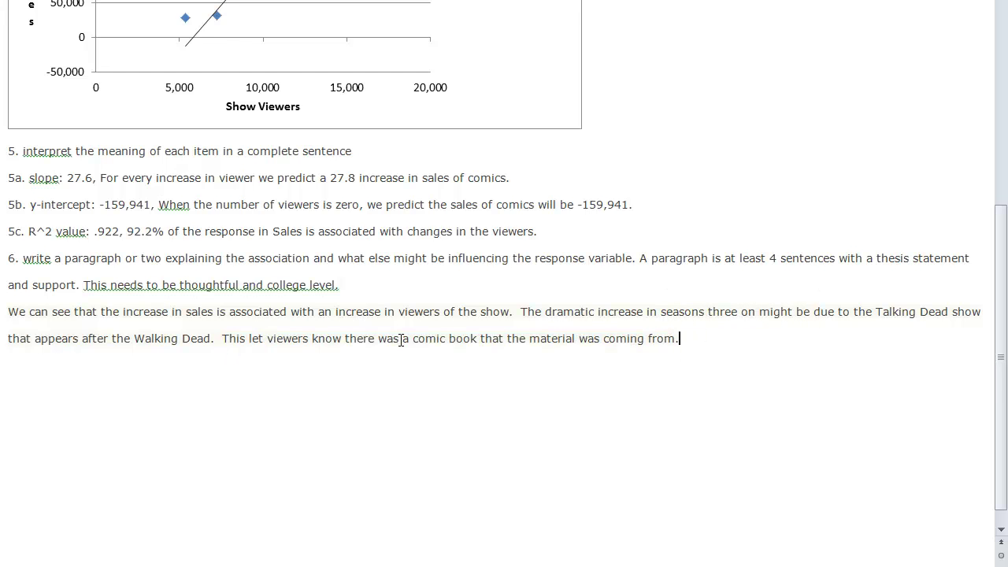
{"action": "scroll", "coordinate": [402, 343], "scroll_direction": "up", "scroll_amount": 6}
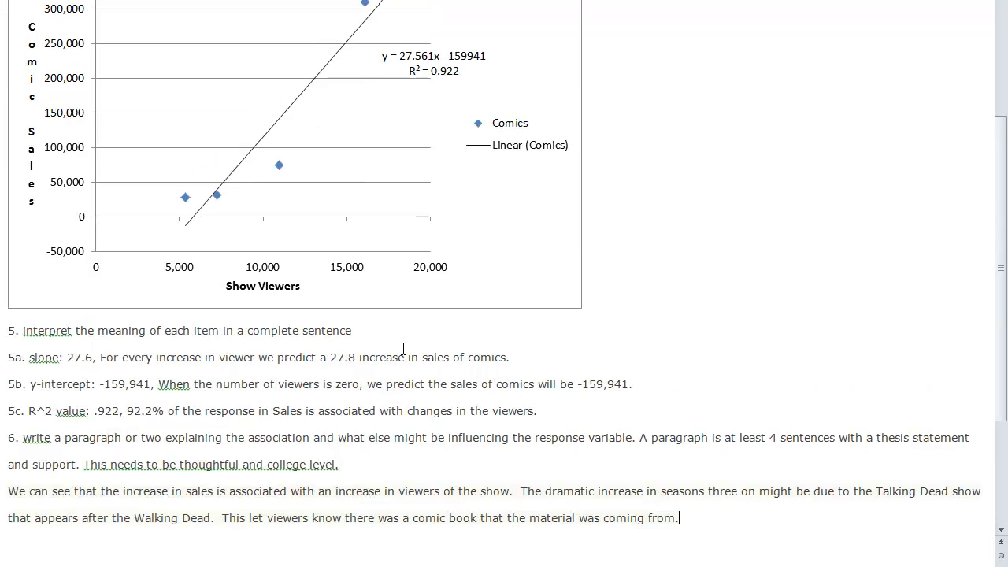
{"action": "scroll", "coordinate": [402, 352], "scroll_direction": "up", "scroll_amount": 1}
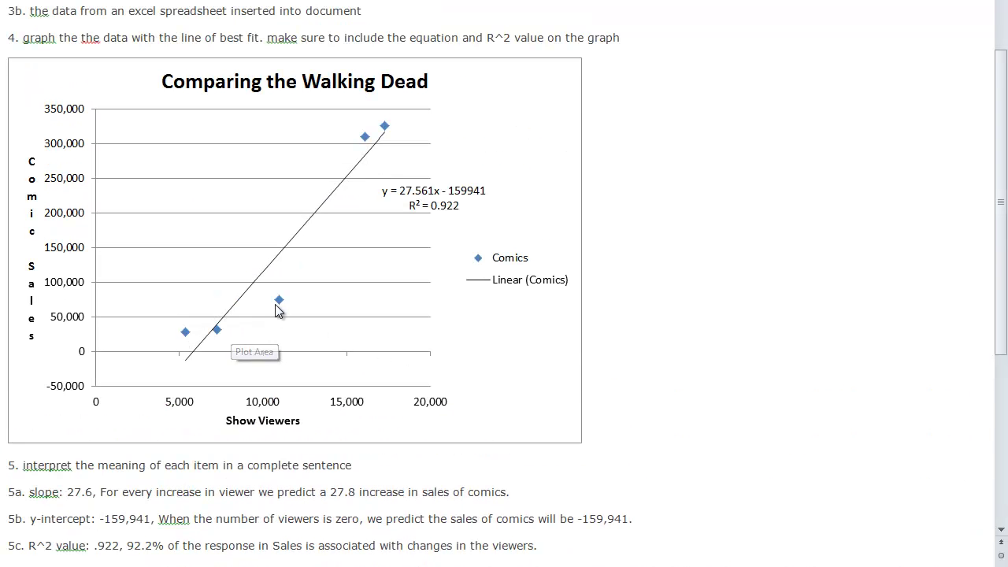
{"action": "mouse_move", "coordinate": [278, 301]}
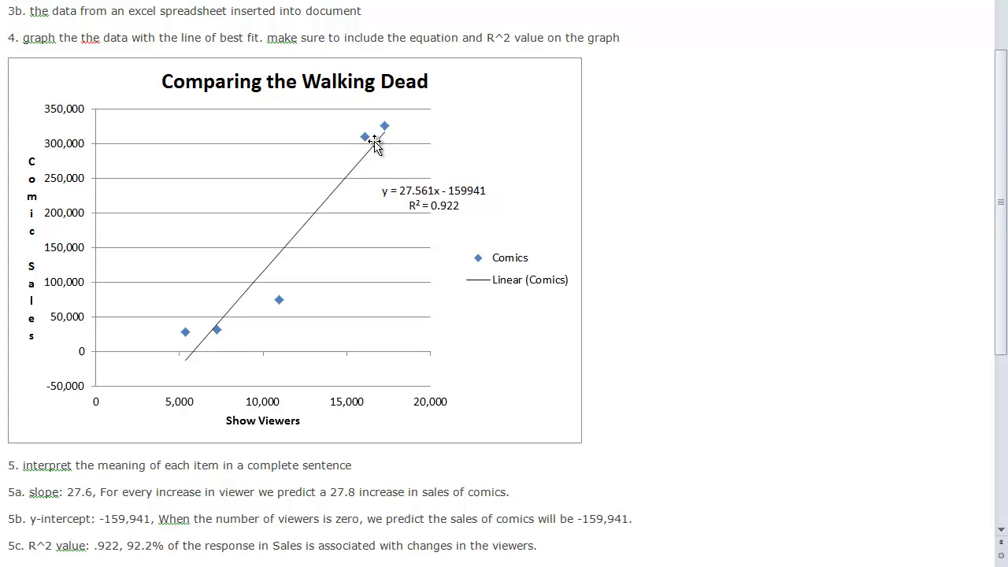
{"action": "scroll", "coordinate": [405, 358], "scroll_direction": "down", "scroll_amount": 4}
{"action": "scroll", "coordinate": [400, 443], "scroll_direction": "down", "scroll_amount": 4}
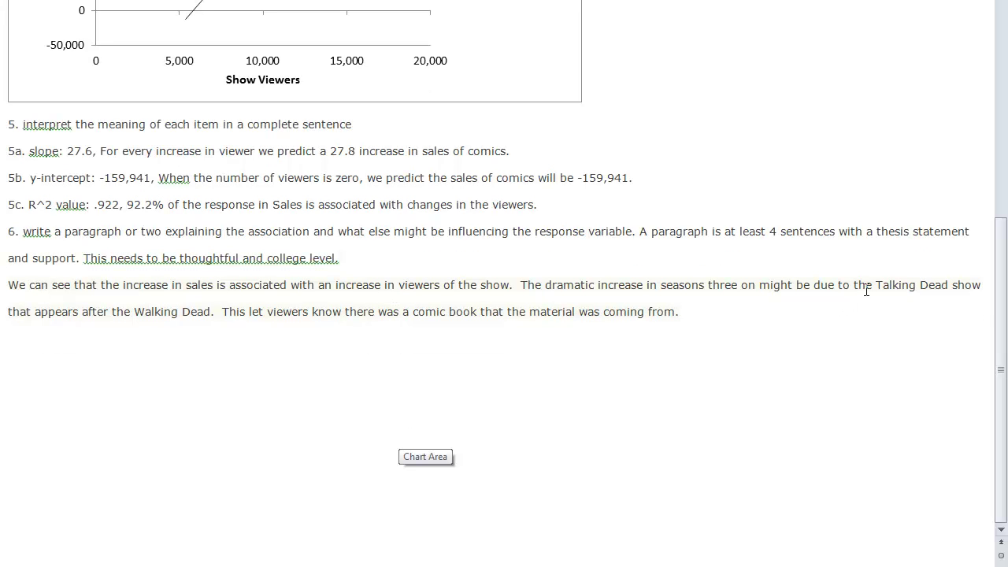
Step: Recheck the wording about the Talking Dead show and the comic book against the chart's equation and R-squared value
{"action": "left_click_drag", "start_coordinate": [853, 285], "coordinate": [981, 289]}
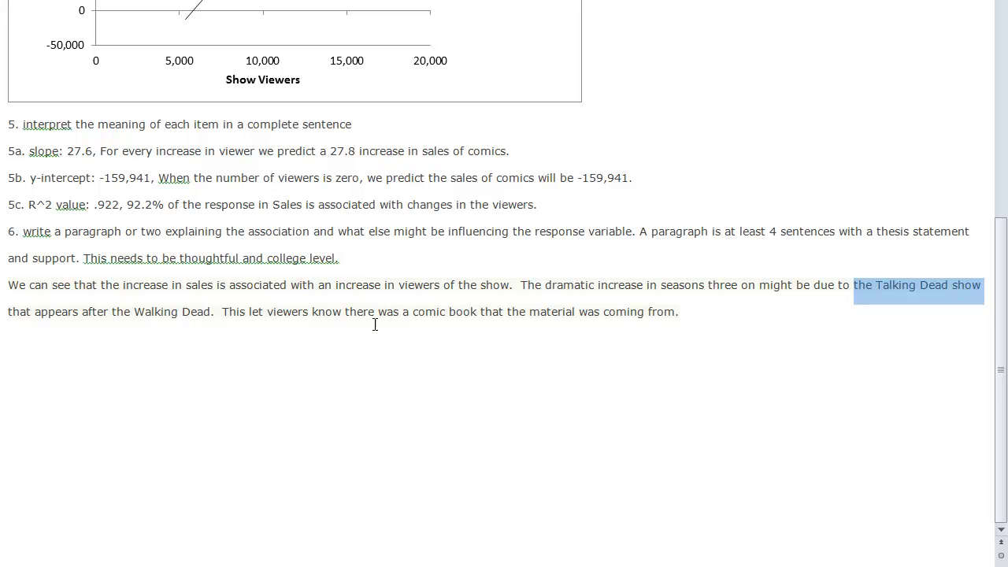
{"action": "left_click", "coordinate": [332, 314]}
{"action": "left_click", "coordinate": [293, 312]}
{"action": "left_click_drag", "start_coordinate": [301, 311], "coordinate": [479, 313]}
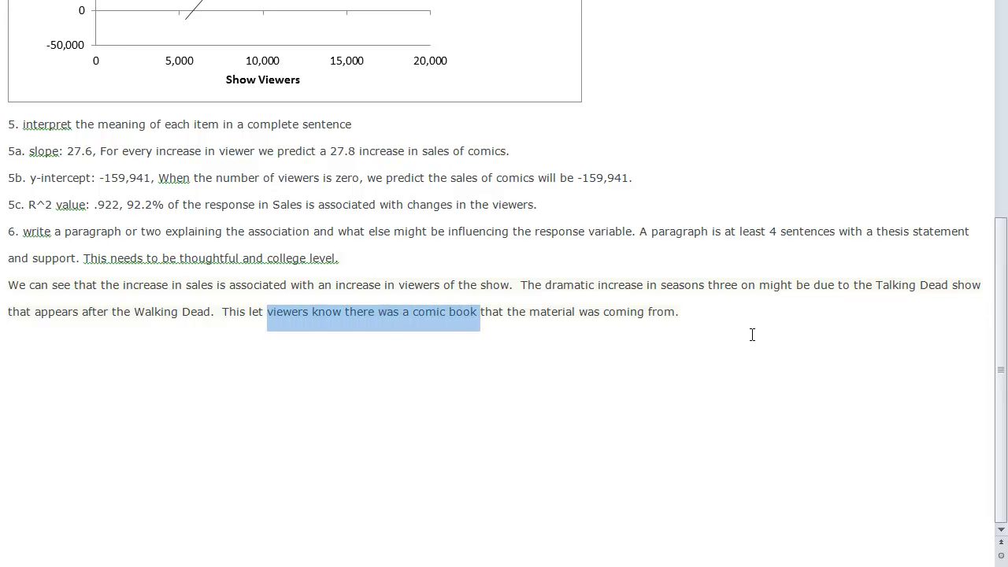
{"action": "left_click", "coordinate": [712, 315]}
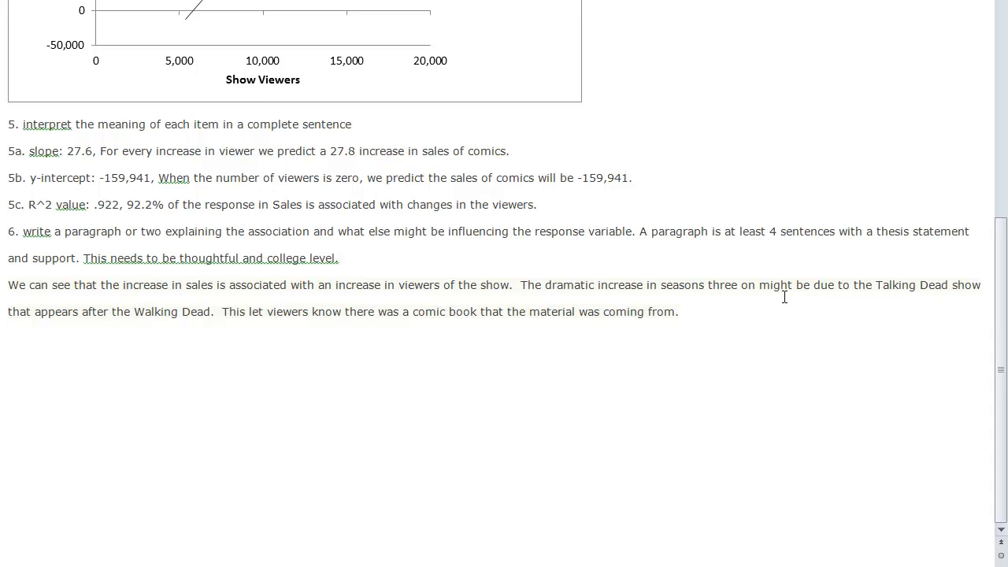
{"action": "scroll", "coordinate": [756, 313], "scroll_direction": "up", "scroll_amount": 5}
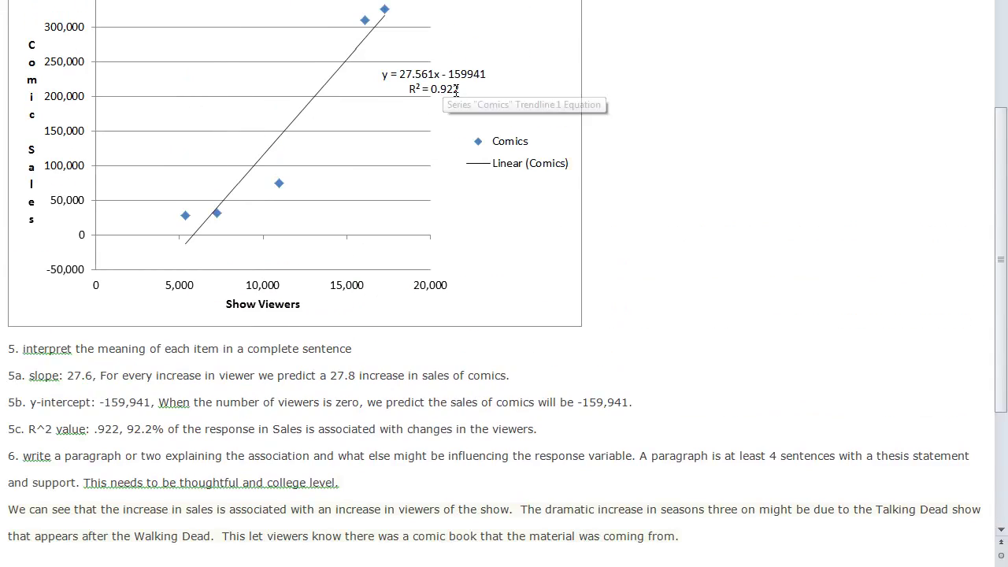
{"action": "scroll", "coordinate": [433, 93], "scroll_direction": "down", "scroll_amount": 3}
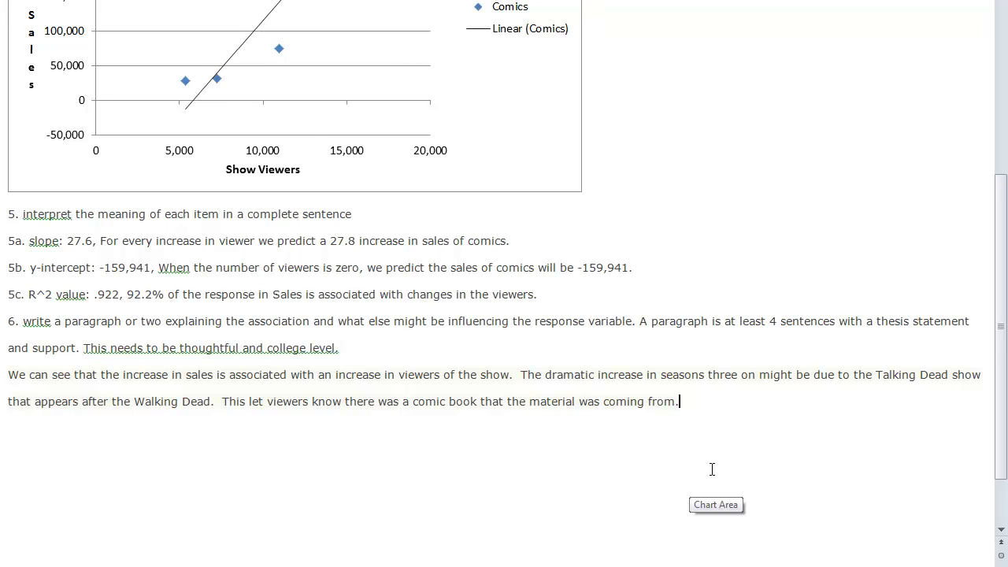
{"action": "scroll", "coordinate": [712, 470], "scroll_direction": "down", "scroll_amount": 1}
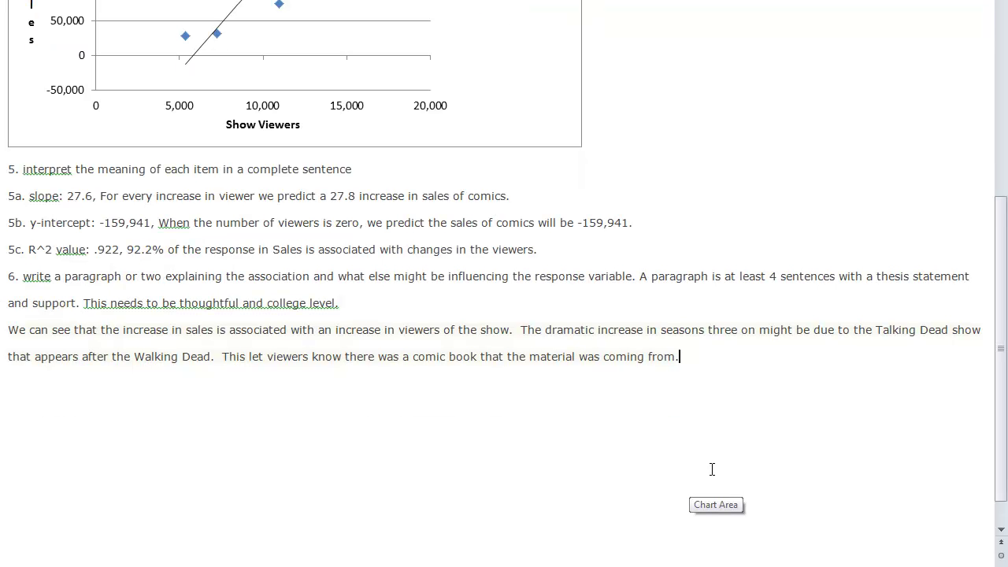
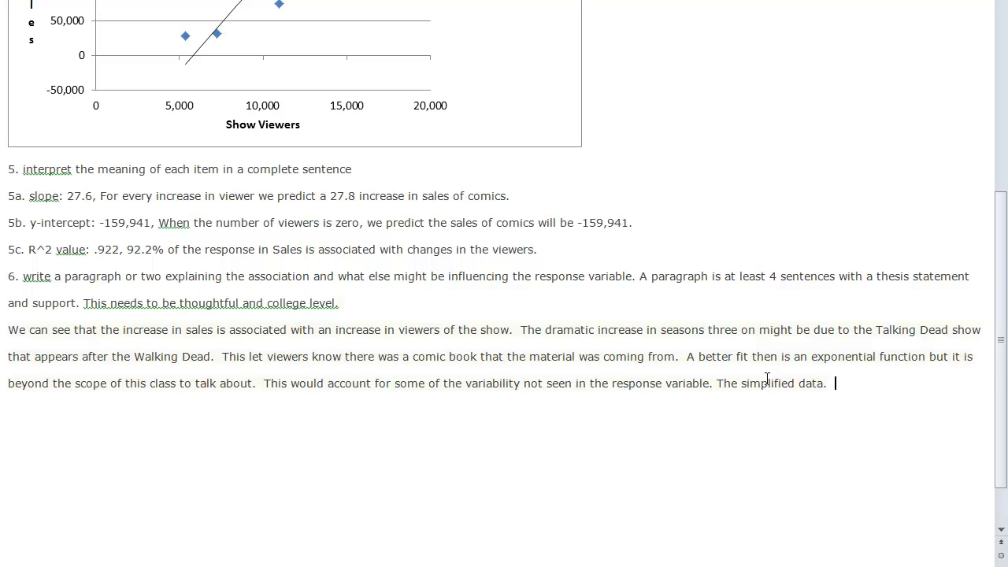
Step: Add the sentence "Some people will like the show but never get into the comic book" to the end of the question 6 paragraph
{"action": "type", "text": "Some people will l"}
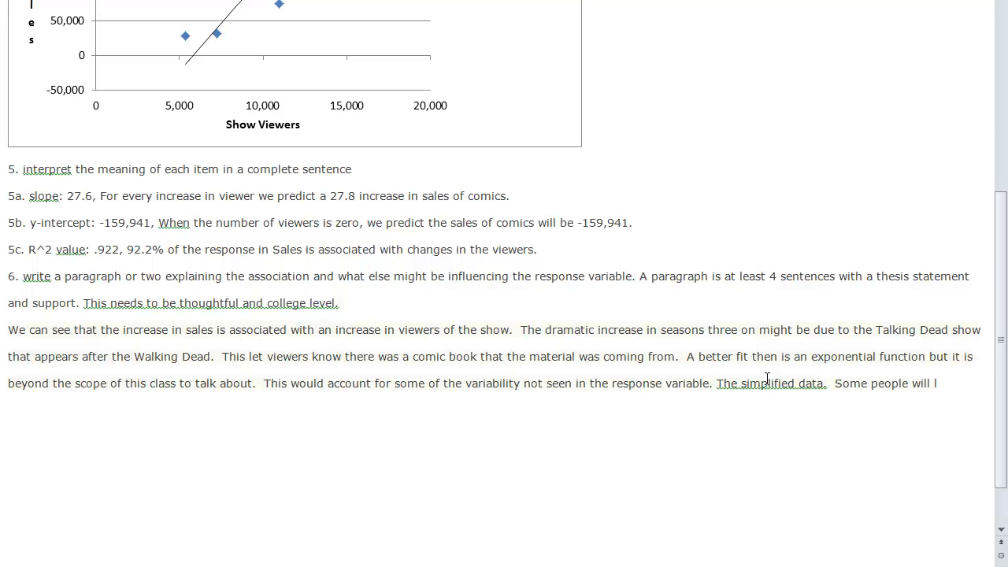
{"action": "type", "text": "ike the show"}
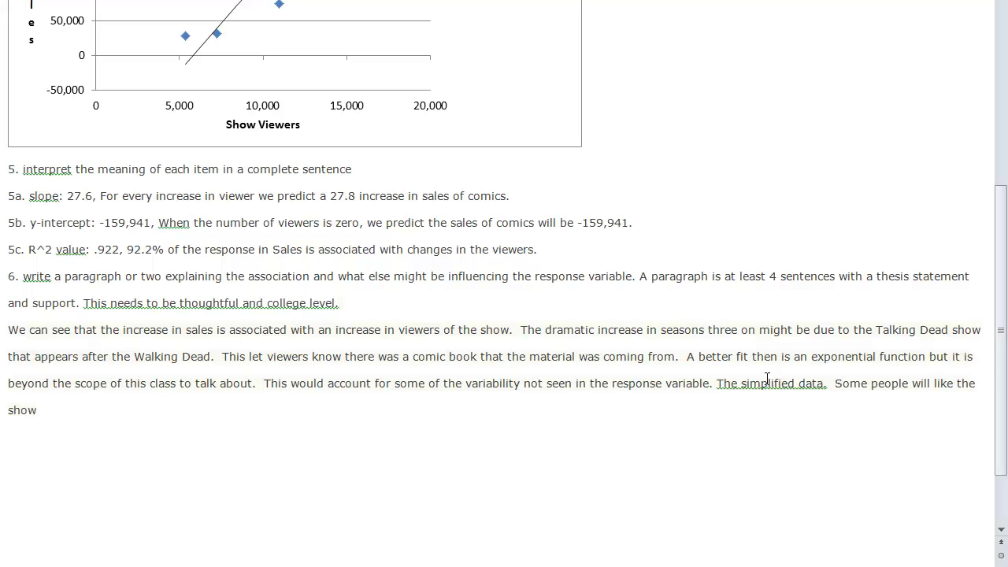
{"action": "type", "text": " but never get into teh"}
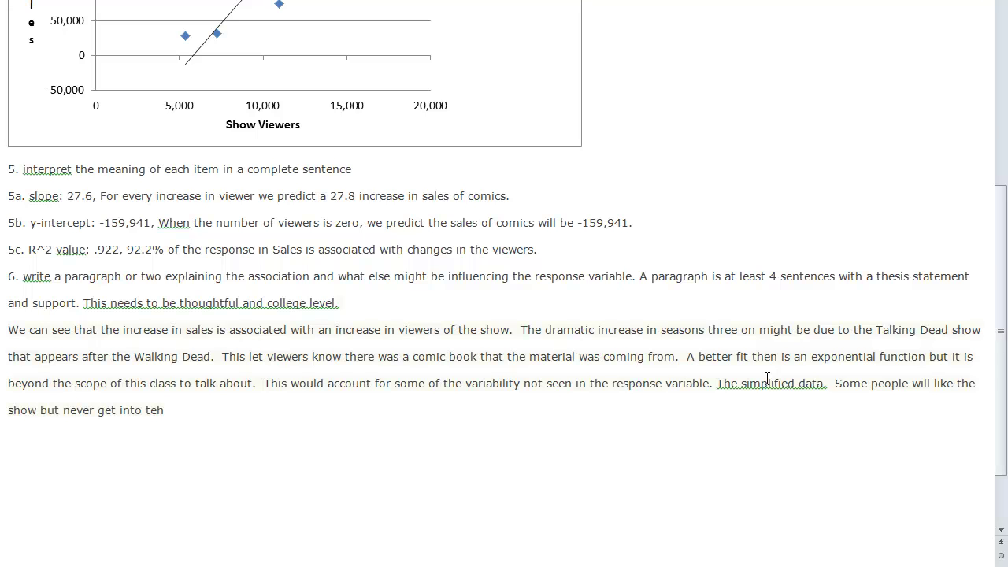
{"action": "key", "text": "BackSpace"}
{"action": "key", "text": "BackSpace"}
{"action": "type", "text": "he comic book, so"}
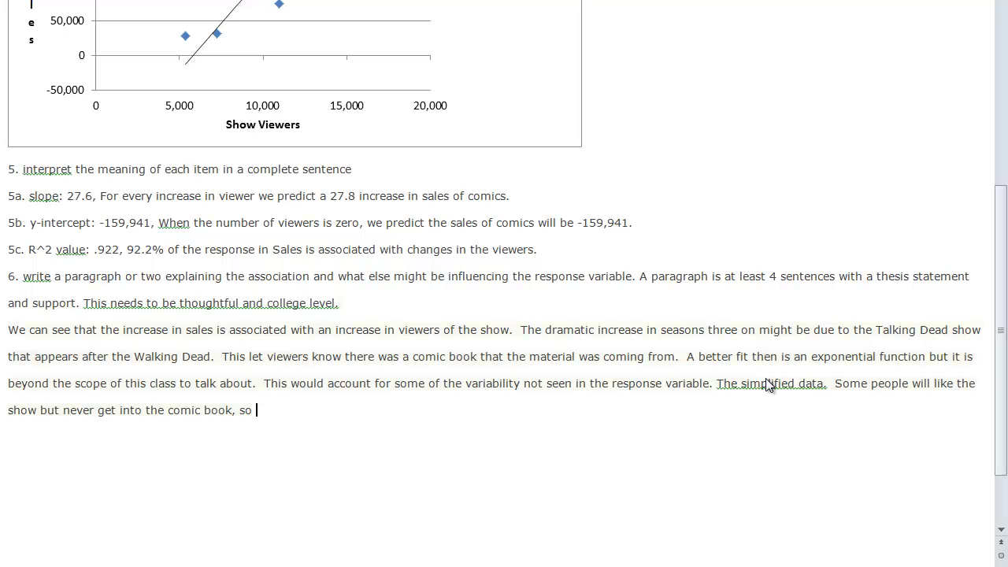
{"action": "key", "text": "BackSpace"}
{"action": "key", "text": "BackSpace"}
{"action": "key", "text": "BackSpace"}
Step: End the comic book sentence after "comic book" and add "Maybe differences in the comic and show will turn people off." to the question 6 paragraph
{"action": "mouse_move", "coordinate": [329, 196]}
{"action": "left_mouse_down"}
{"action": "mouse_move", "coordinate": [358, 194]}
{"action": "mouse_move", "coordinate": [340, 195]}
{"action": "left_mouse_up"}
{"action": "left_click", "coordinate": [340, 195]}
{"action": "left_click", "coordinate": [265, 411]}
{"action": "type", "text": "Maybe difference"}
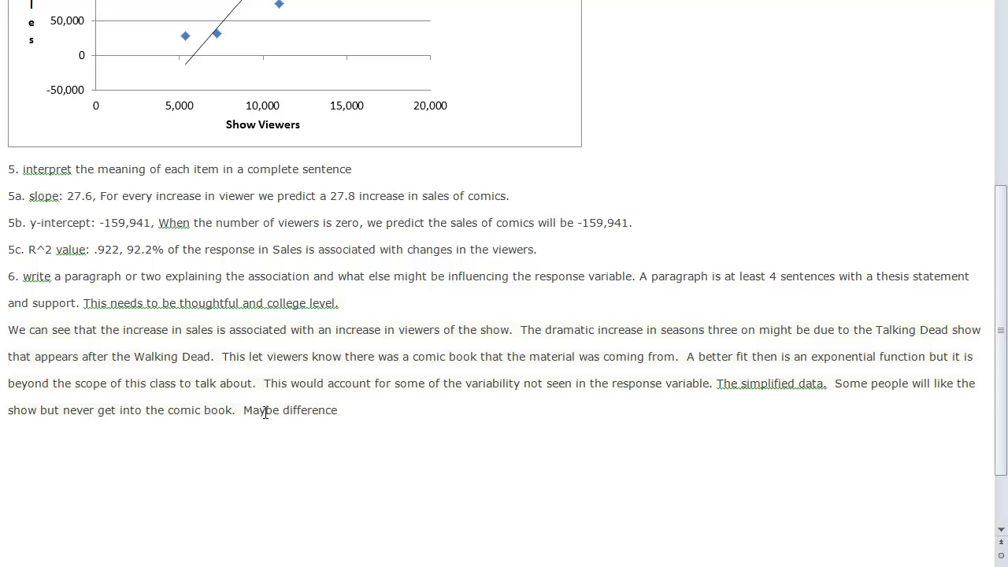
{"action": "type", "text": "s in the comic and show will turn p"}
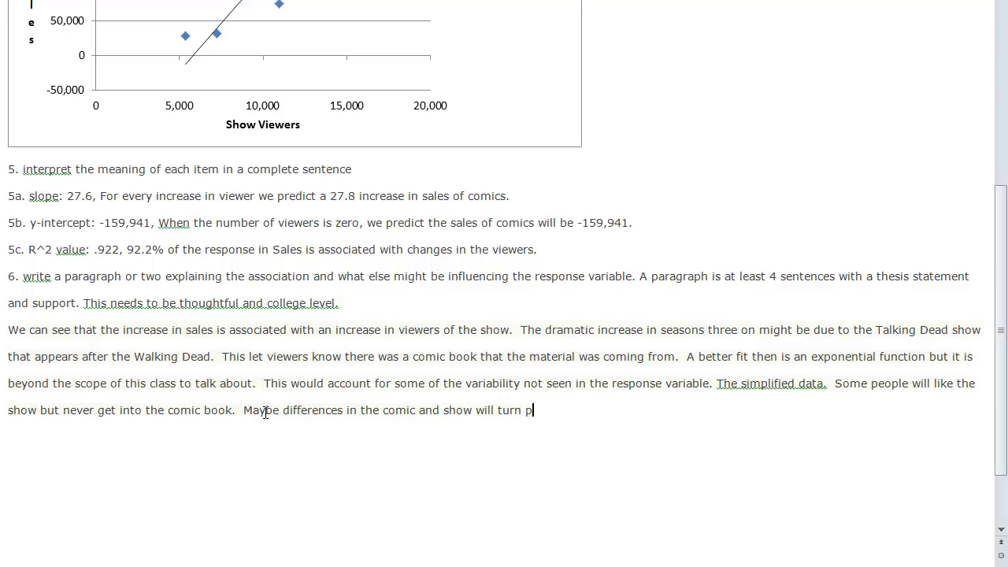
{"action": "type", "text": "eople og"}
{"action": "key", "text": "BackSpace"}
{"action": "type", "text": "ff."}
Step: Review the project from the topic of interest and chart down to the finished question 6 answer
{"action": "scroll", "coordinate": [380, 406], "scroll_direction": "up", "scroll_amount": 10}
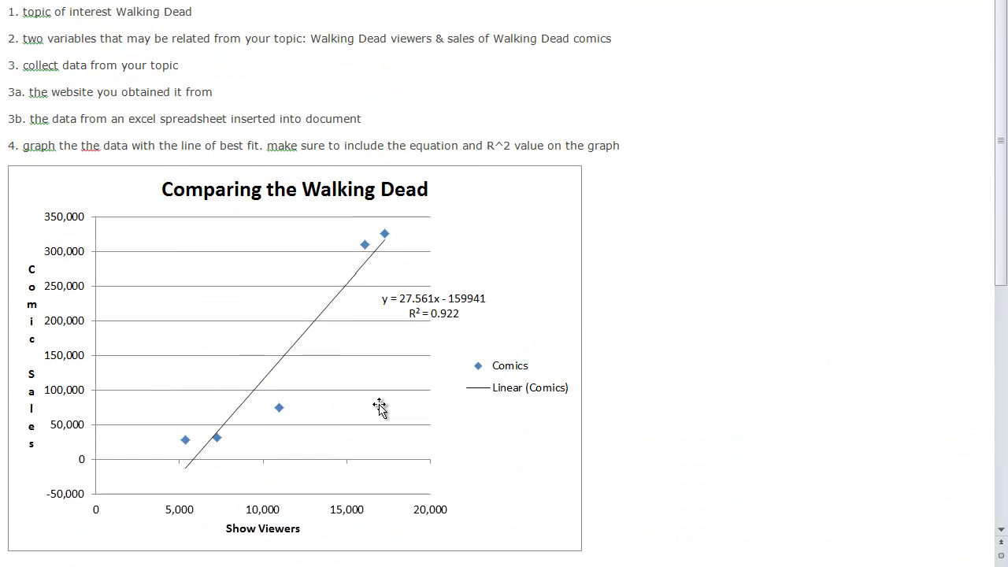
{"action": "scroll", "coordinate": [379, 404], "scroll_direction": "up", "scroll_amount": 1}
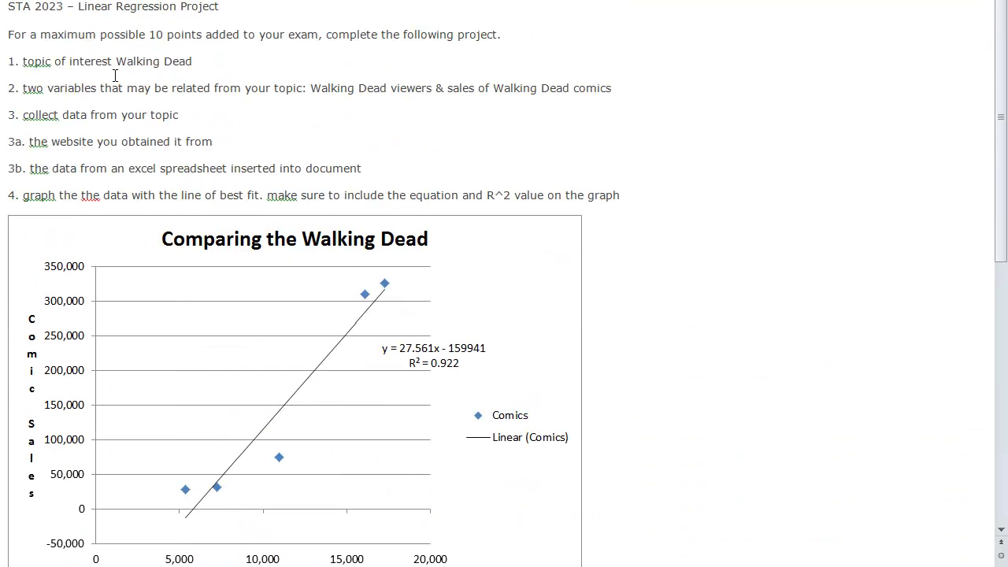
{"action": "left_click_drag", "start_coordinate": [23, 60], "coordinate": [192, 63]}
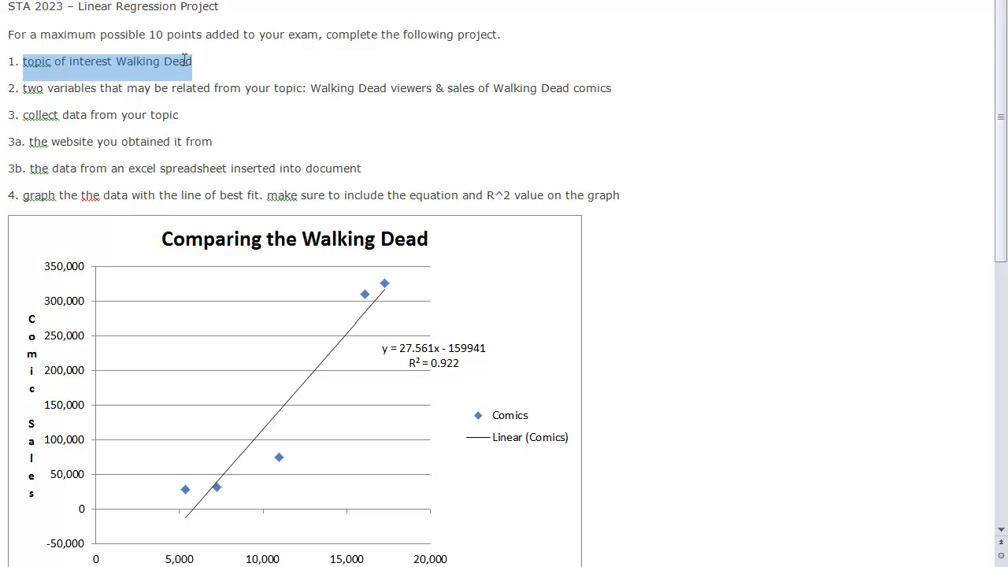
{"action": "left_click", "coordinate": [233, 132]}
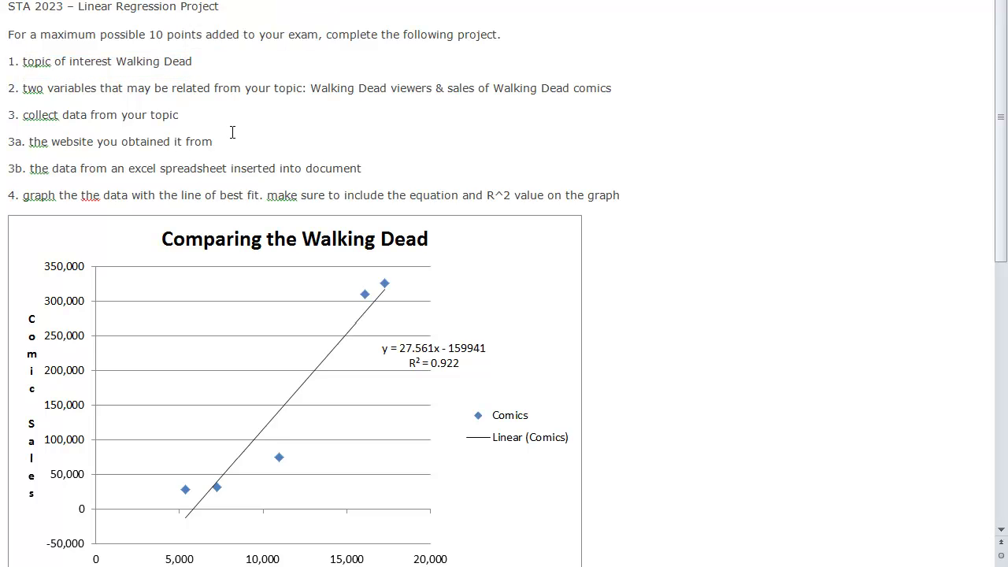
{"action": "scroll", "coordinate": [342, 420], "scroll_direction": "down", "scroll_amount": 8}
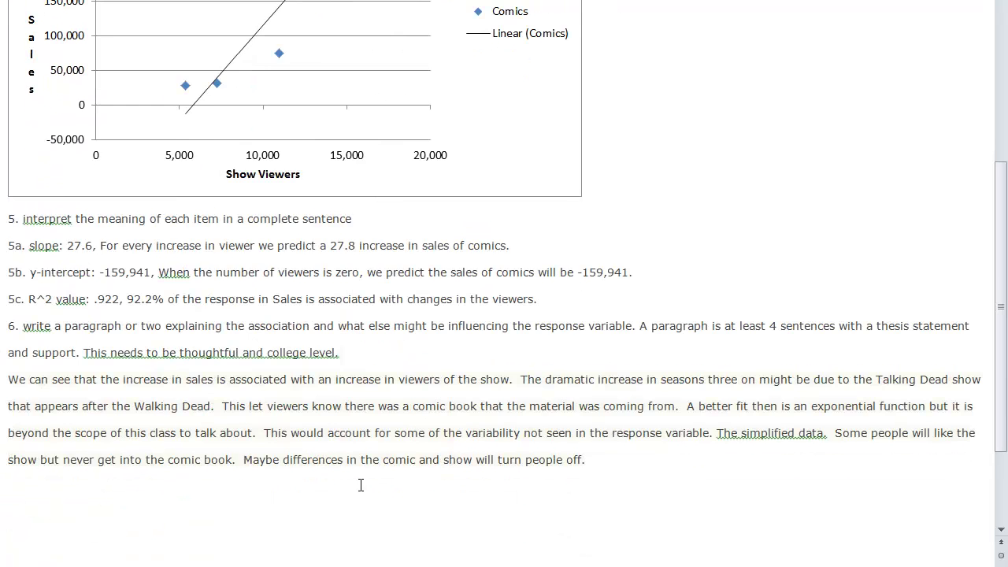
{"action": "scroll", "coordinate": [360, 485], "scroll_direction": "down", "scroll_amount": 2}
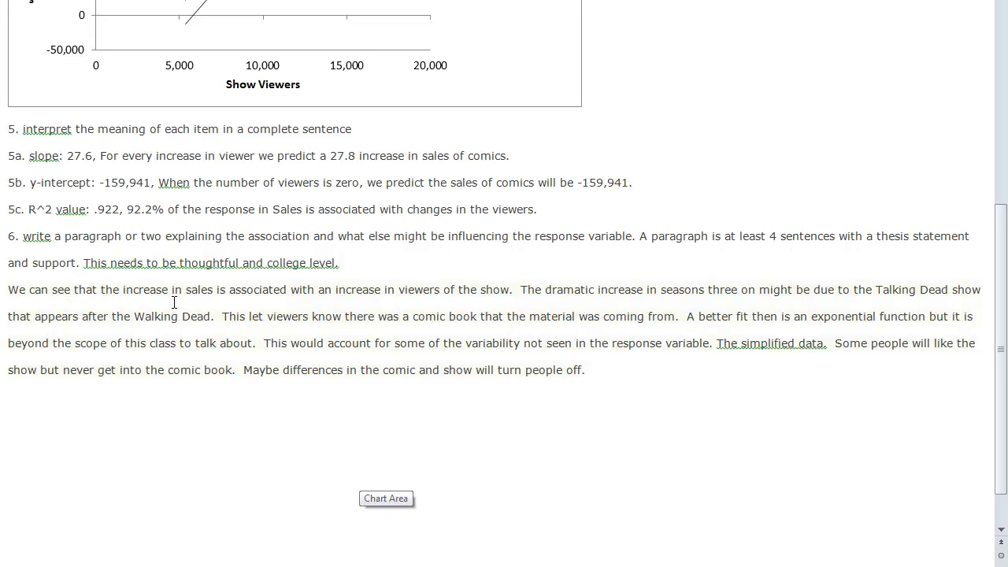
Step: Check the question 6 paragraph's statistical wording against the college-level requirement, and look over the chart and questions 1 to 4 again
{"action": "left_click_drag", "start_coordinate": [76, 263], "coordinate": [347, 262]}
{"action": "left_click", "coordinate": [395, 290]}
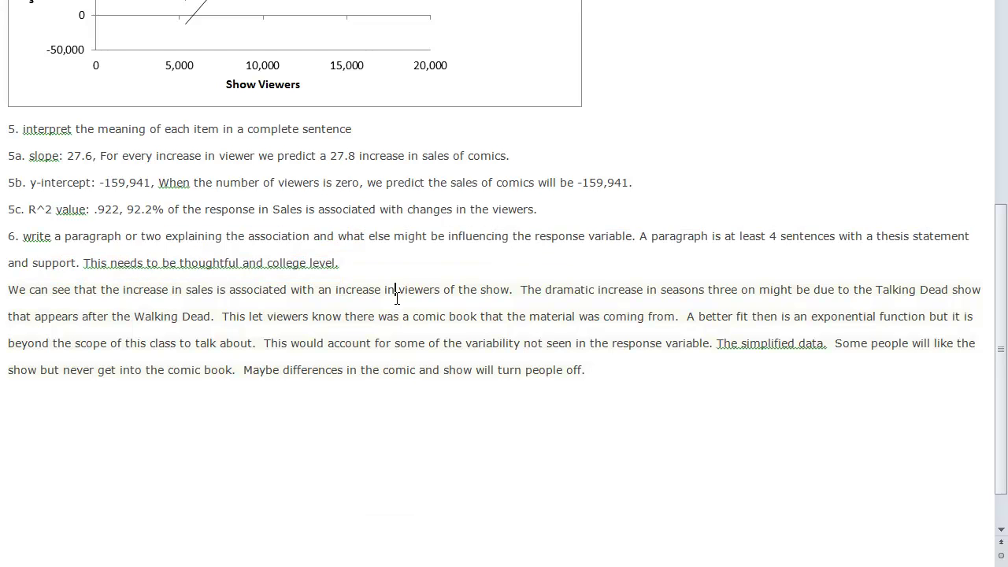
{"action": "left_click_drag", "start_coordinate": [230, 289], "coordinate": [317, 290]}
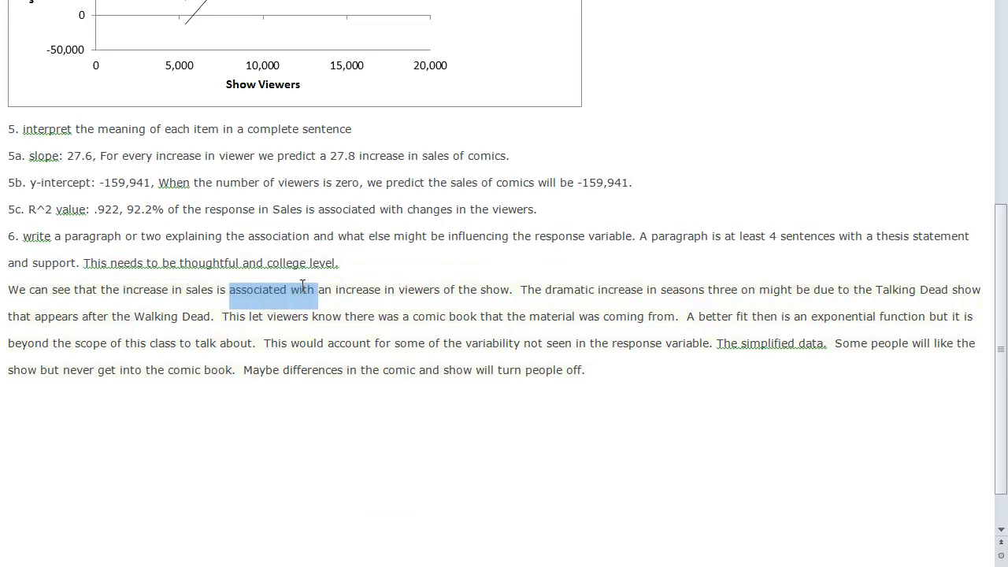
{"action": "left_click_drag", "start_coordinate": [455, 343], "coordinate": [516, 339]}
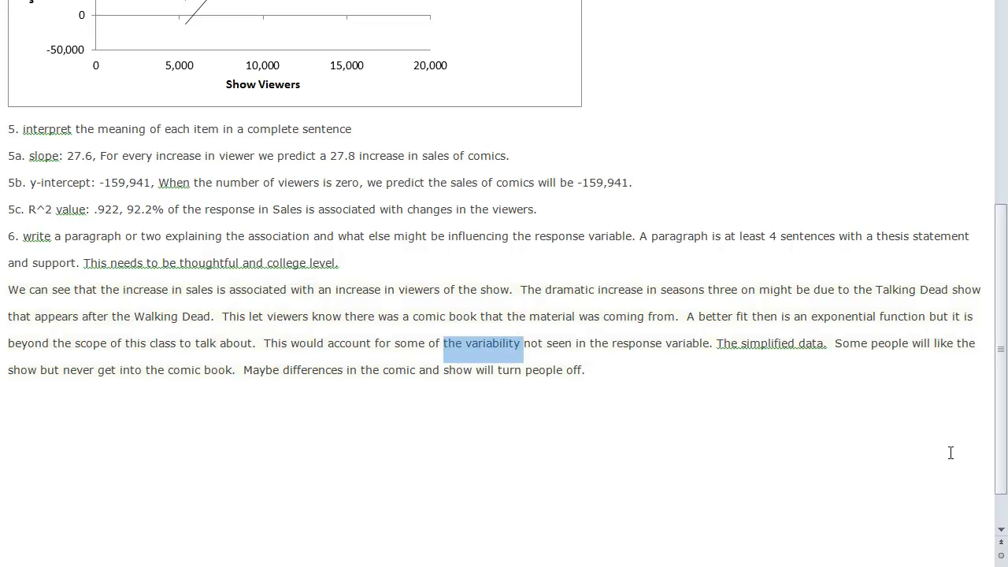
{"action": "left_click_drag", "start_coordinate": [612, 343], "coordinate": [696, 339]}
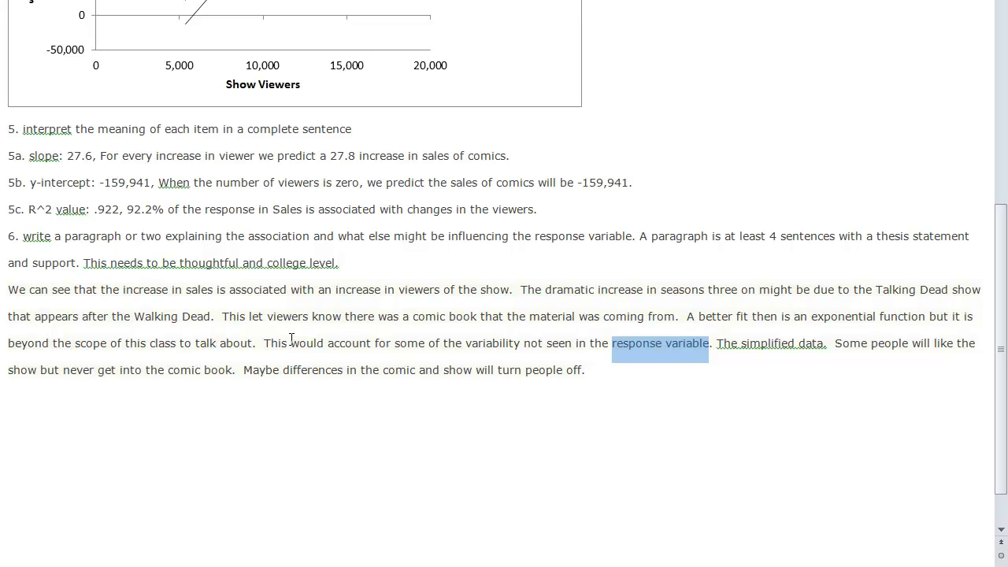
{"action": "scroll", "coordinate": [291, 339], "scroll_direction": "up", "scroll_amount": 6}
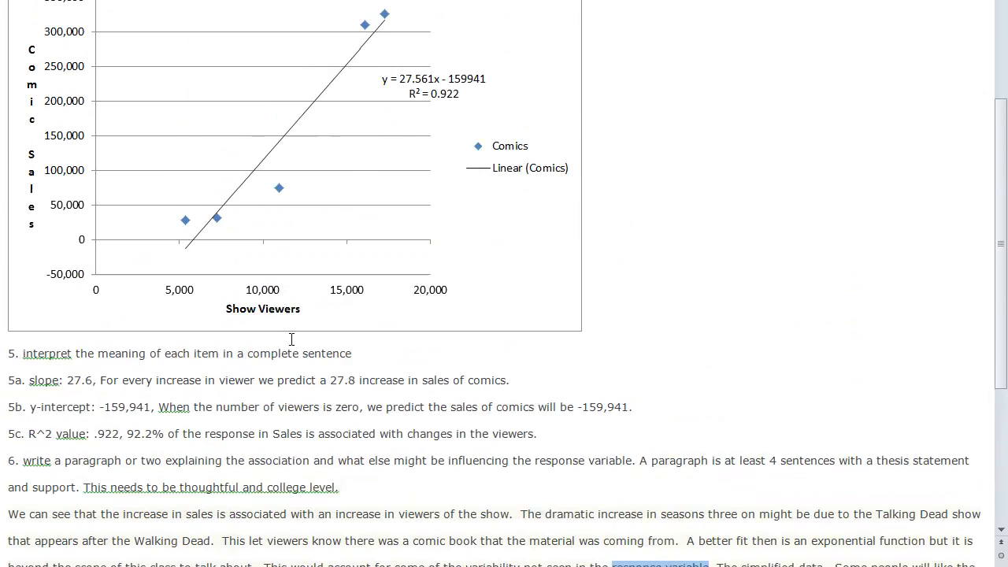
{"action": "scroll", "coordinate": [291, 347], "scroll_direction": "up", "scroll_amount": 1}
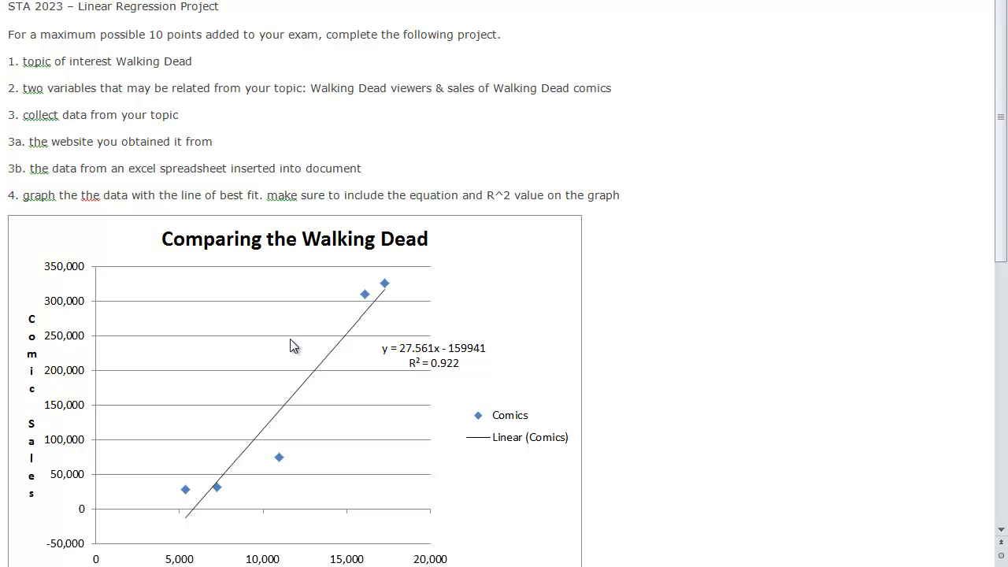
{"action": "scroll", "coordinate": [290, 339], "scroll_direction": "down", "scroll_amount": 1}
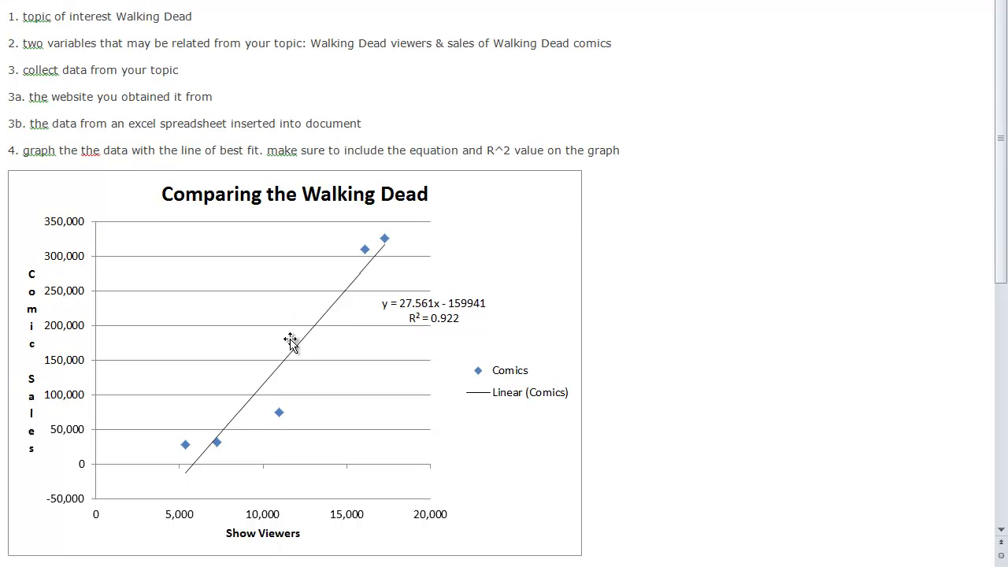
{"action": "scroll", "coordinate": [290, 338], "scroll_direction": "up", "scroll_amount": 1}
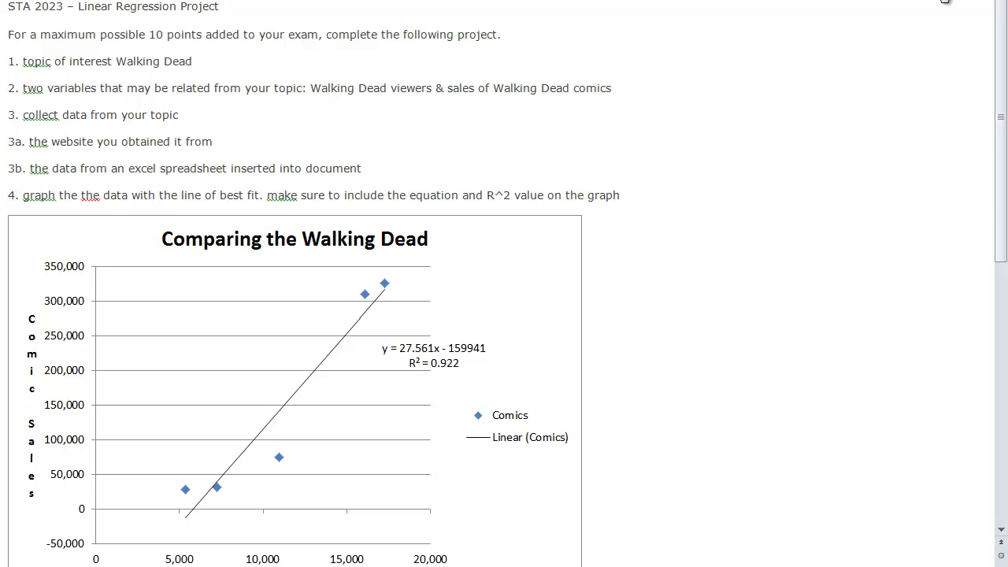
{"action": "key", "text": "F10"}
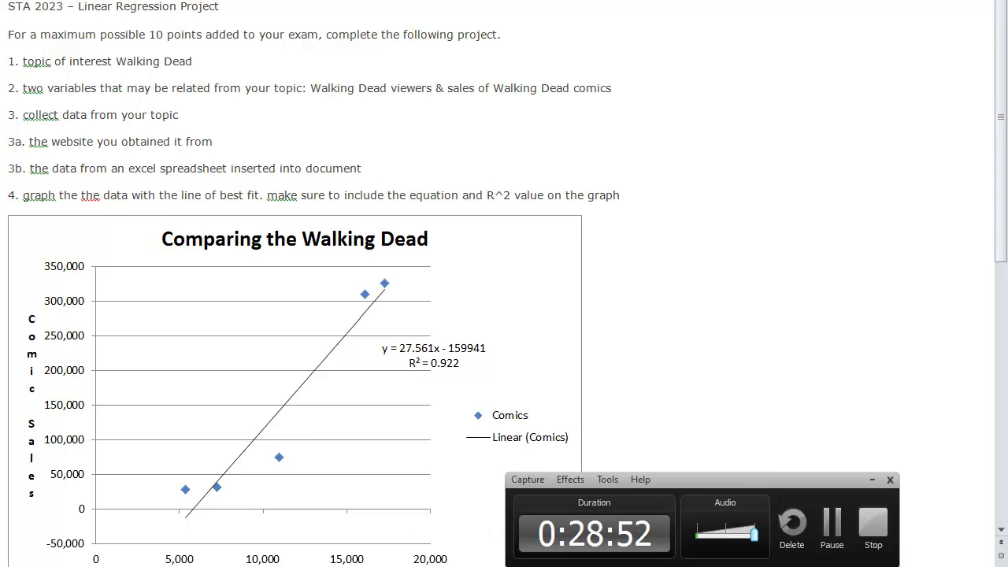